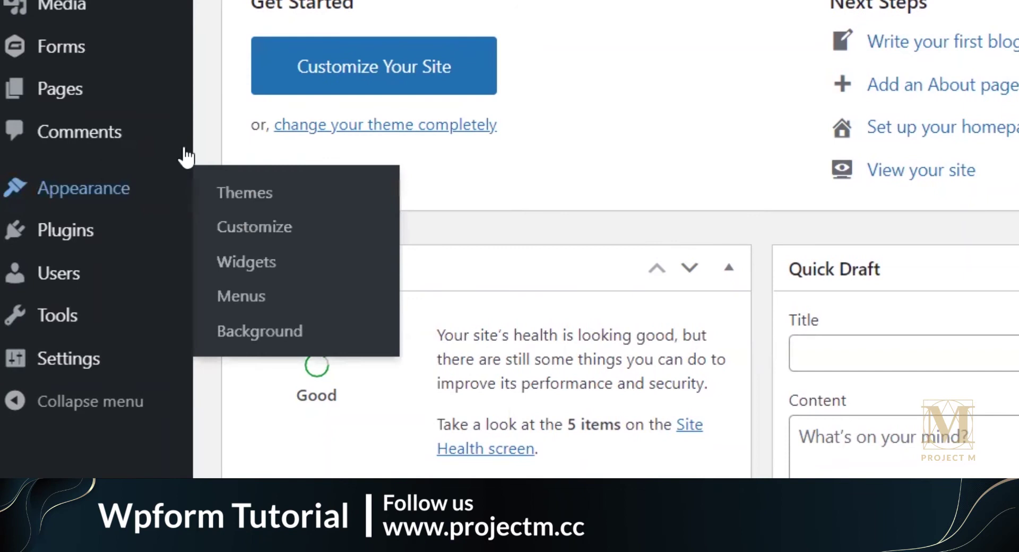
- Search the new plugins for "wpform", and install and activate Contact Form by WPForms
{"action": "mouse_move", "coordinate": [161, 242]}
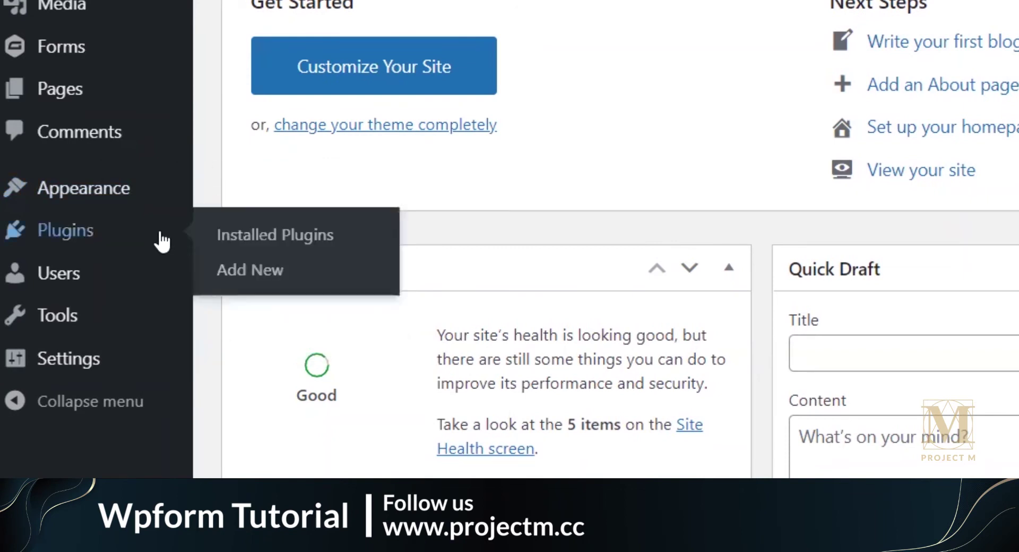
{"action": "left_click", "coordinate": [91, 228]}
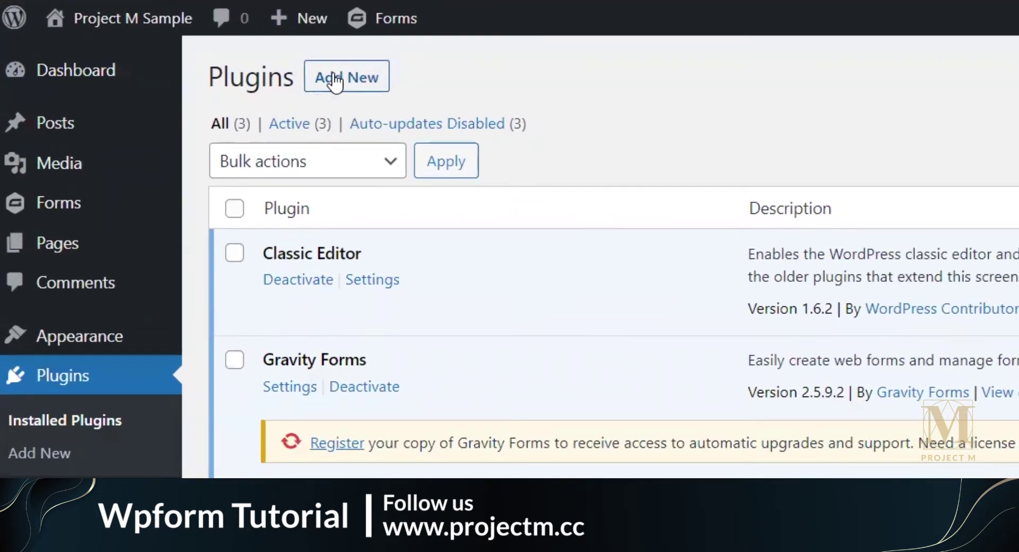
{"action": "left_click", "coordinate": [334, 79]}
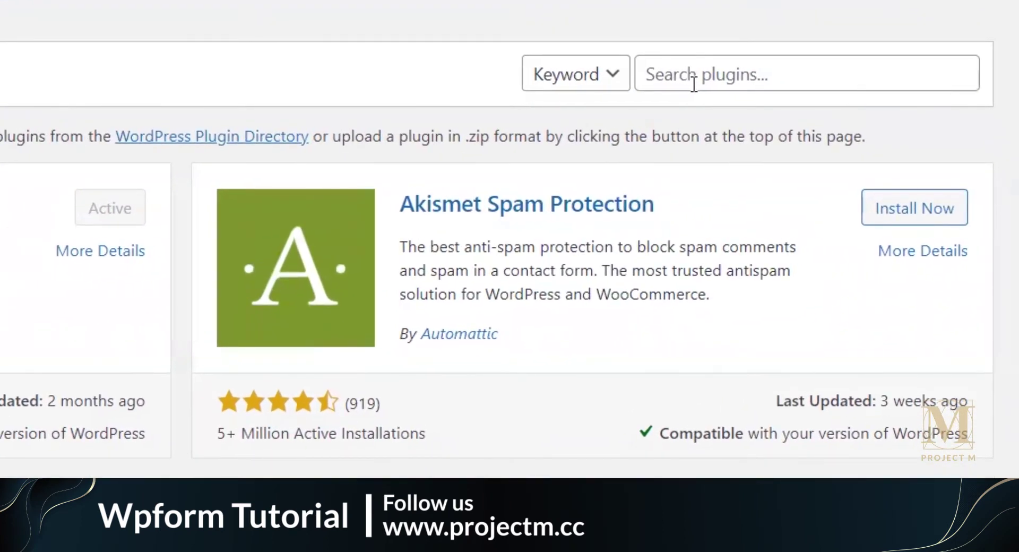
{"action": "left_click", "coordinate": [694, 83]}
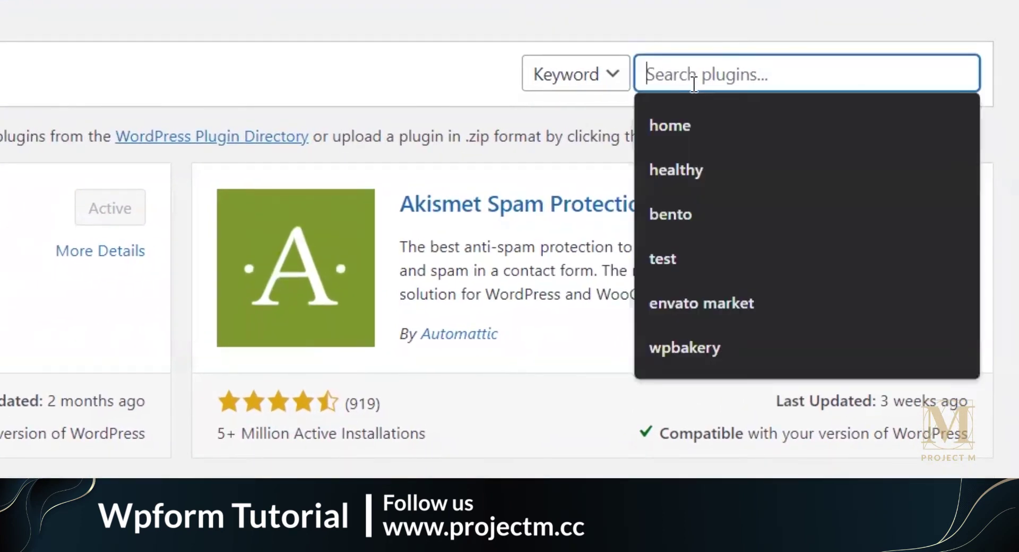
{"action": "type", "text": "wp"}
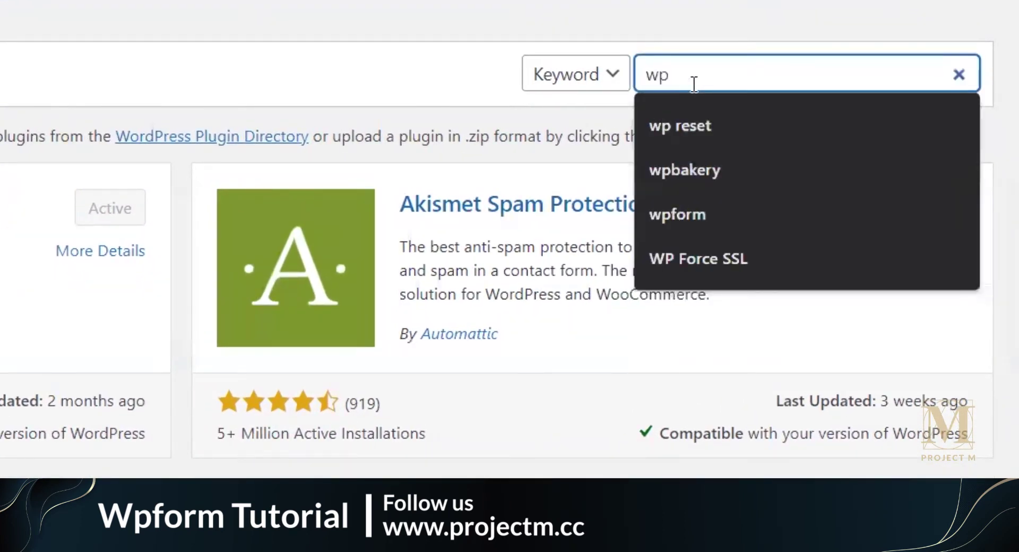
{"action": "type", "text": "form"}
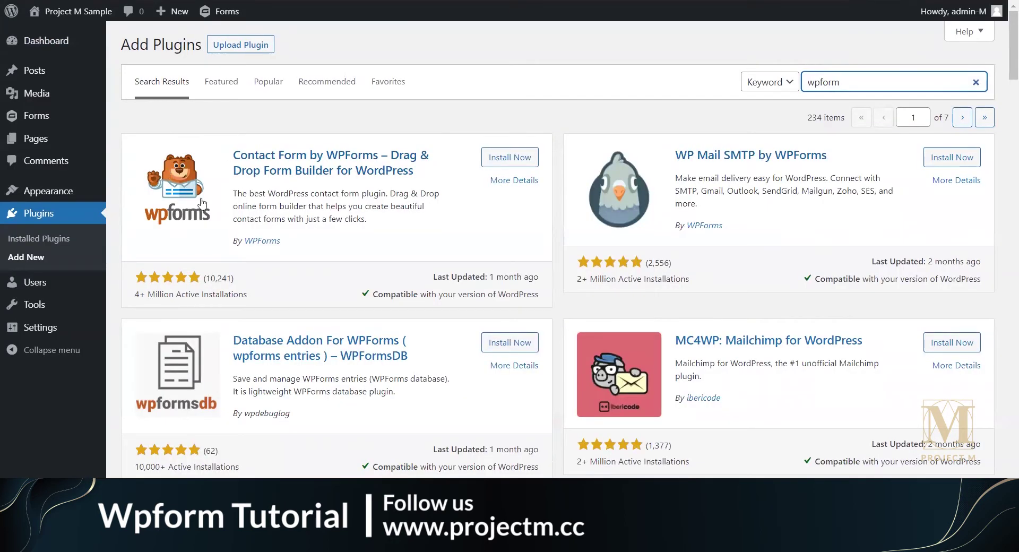
{"action": "left_click", "coordinate": [510, 164]}
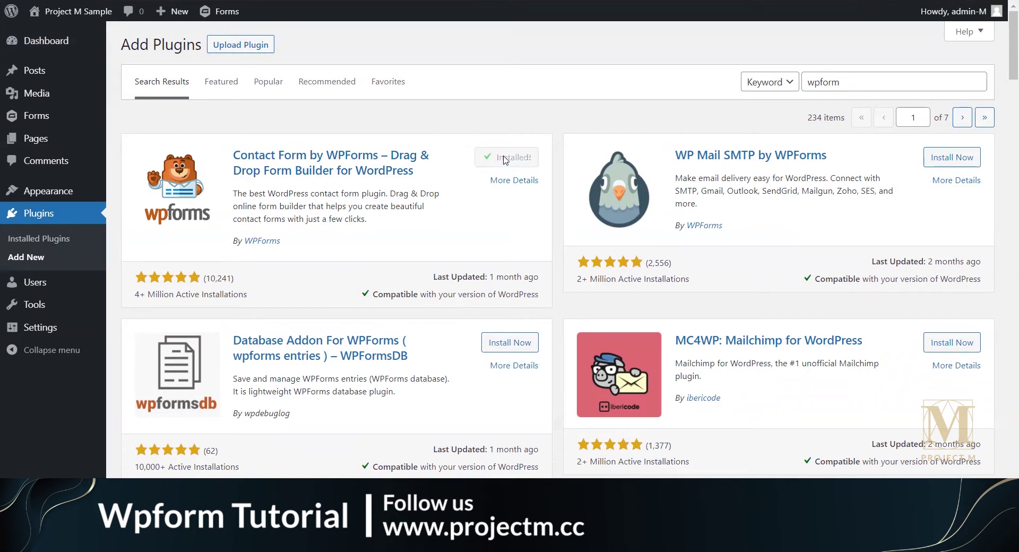
{"action": "left_click", "coordinate": [512, 161]}
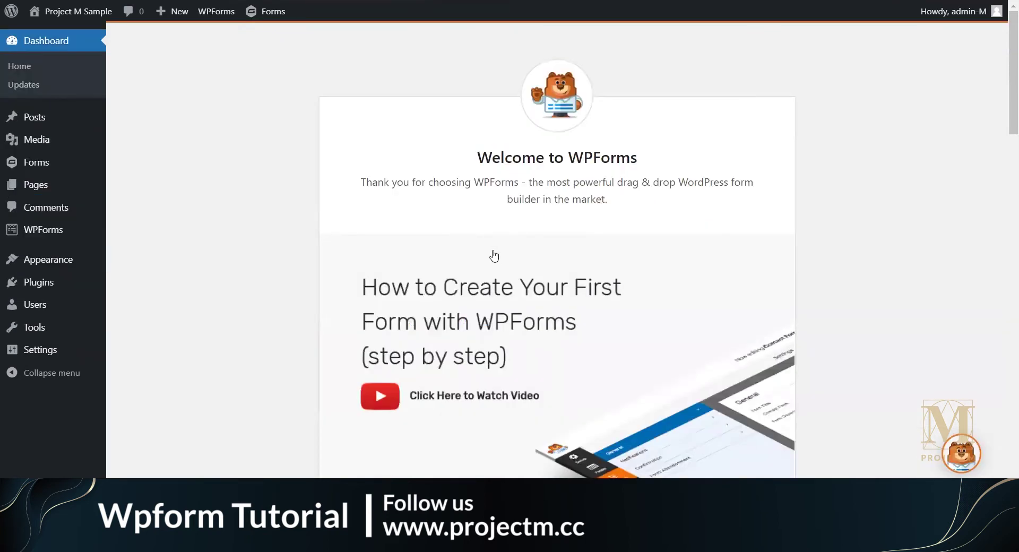
- Look through the WPForms welcome page down to the form creation option and the features overview
{"action": "scroll", "coordinate": [493, 257], "scroll_direction": "down", "scroll_amount": 8}
{"action": "scroll", "coordinate": [518, 262], "scroll_direction": "up", "scroll_amount": 8}
{"action": "scroll", "coordinate": [523, 254], "scroll_direction": "down", "scroll_amount": 4}
{"action": "scroll", "coordinate": [533, 222], "scroll_direction": "up", "scroll_amount": 4}
{"action": "left_click_drag", "start_coordinate": [472, 163], "coordinate": [605, 181]}
{"action": "left_click", "coordinate": [690, 215]}
{"action": "scroll", "coordinate": [638, 232], "scroll_direction": "down", "scroll_amount": 4}
{"action": "scroll", "coordinate": [638, 231], "scroll_direction": "down", "scroll_amount": 5}
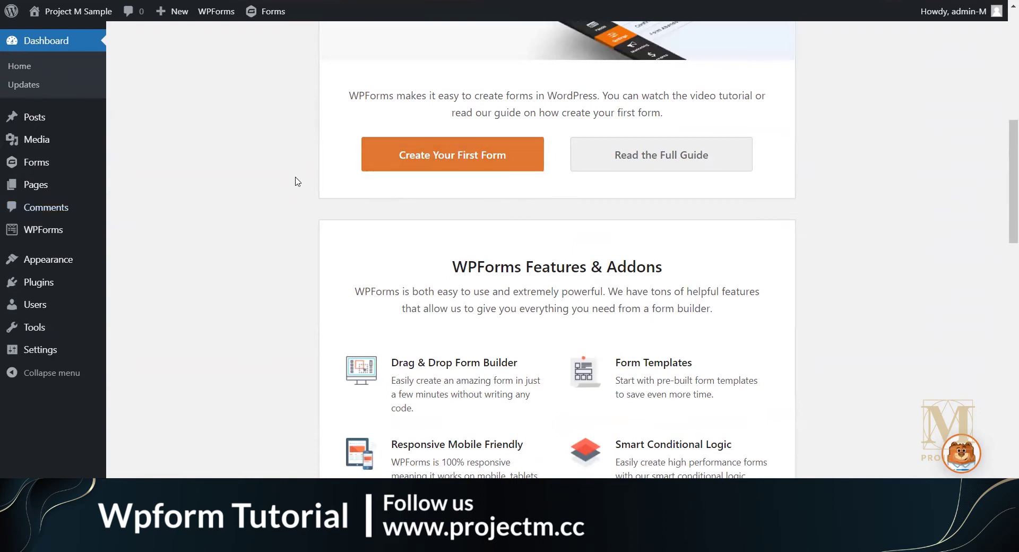
- Start creating the first form from the WPForms welcome page
{"action": "mouse_move", "coordinate": [42, 237]}
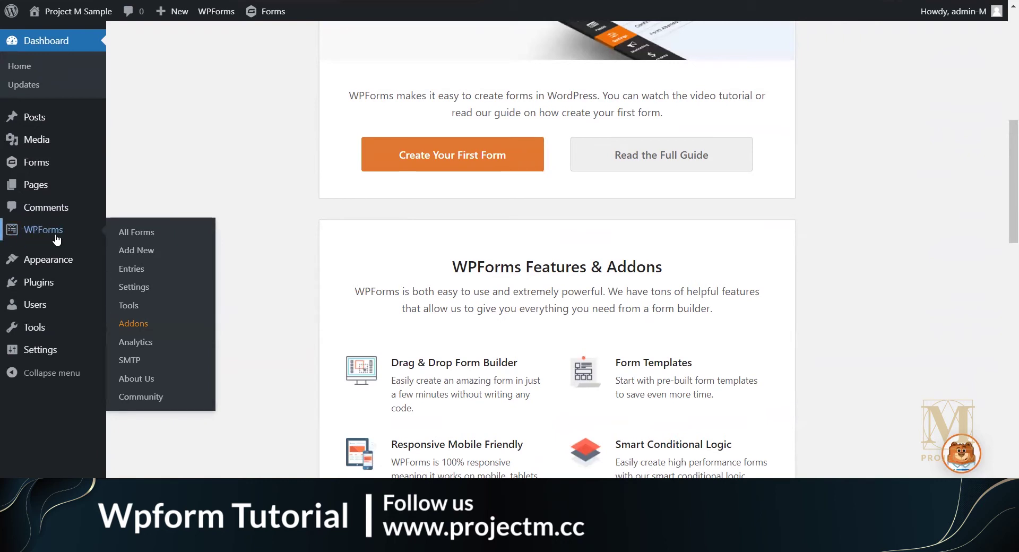
{"action": "left_click", "coordinate": [488, 160]}
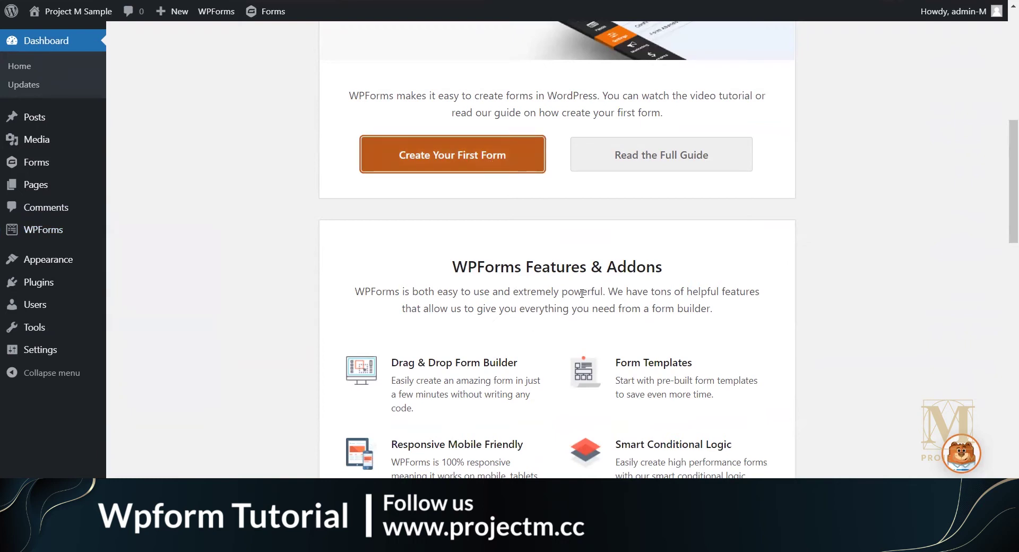
{"action": "scroll", "coordinate": [398, 233], "scroll_direction": "down", "scroll_amount": 4}
{"action": "scroll", "coordinate": [594, 234], "scroll_direction": "up", "scroll_amount": 4}
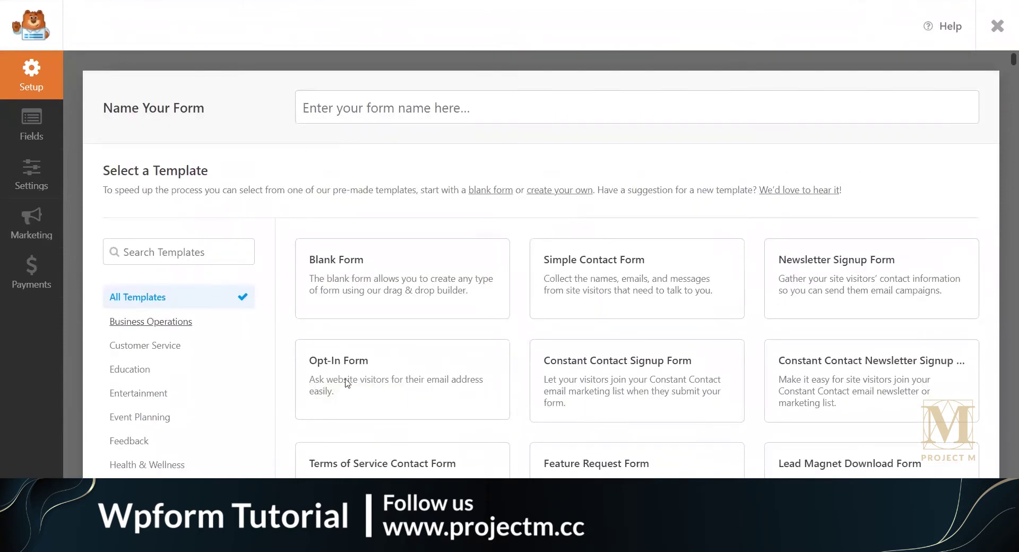
- Look over the available form templates and create the form from the Simple Contact Form template
{"action": "scroll", "coordinate": [391, 391], "scroll_direction": "down", "scroll_amount": 4}
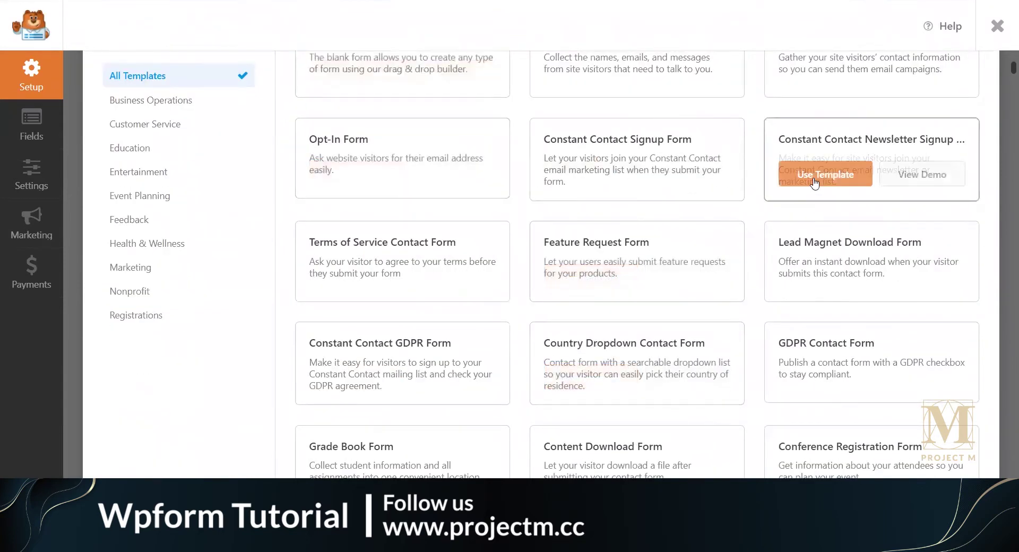
{"action": "scroll", "coordinate": [440, 273], "scroll_direction": "up", "scroll_amount": 4}
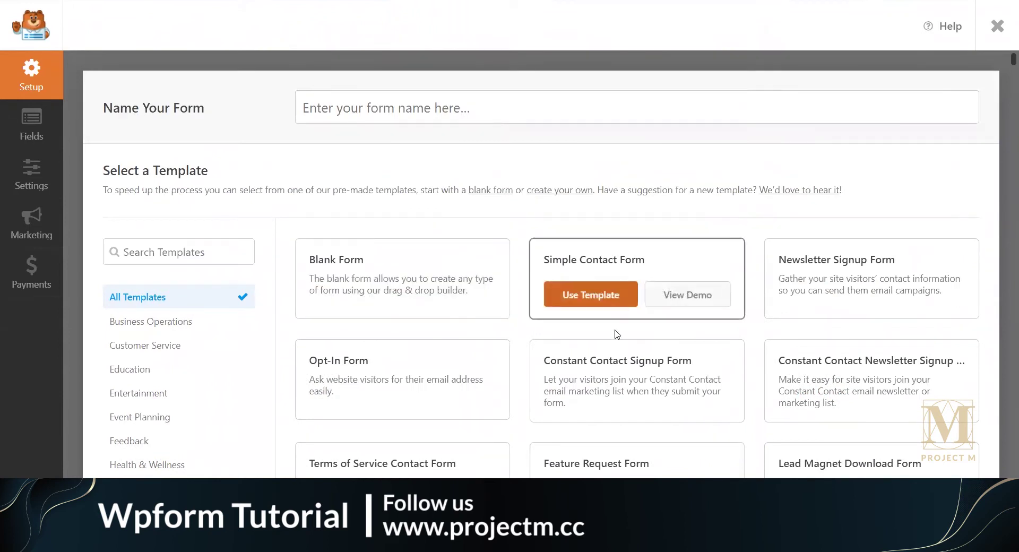
{"action": "scroll", "coordinate": [844, 384], "scroll_direction": "down", "scroll_amount": 4}
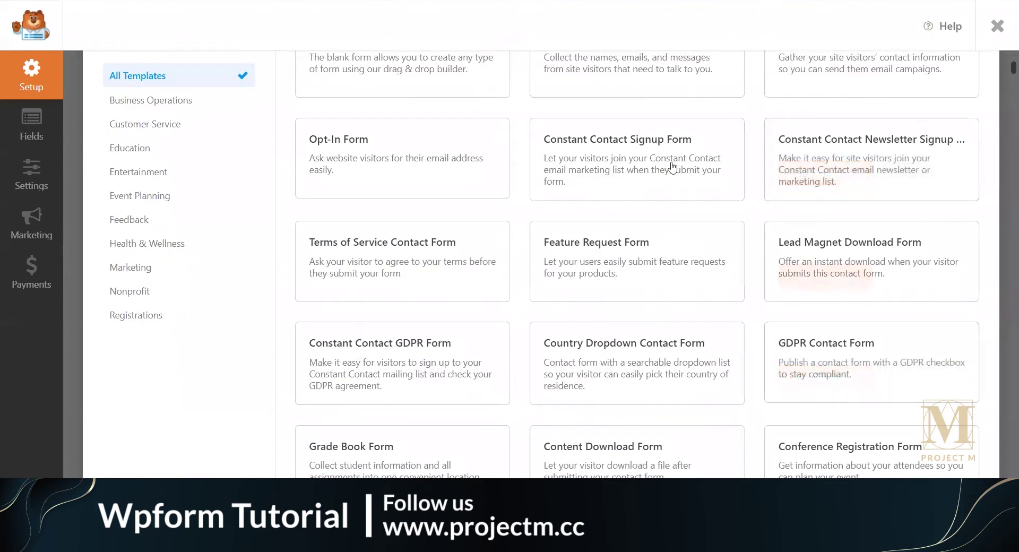
{"action": "scroll", "coordinate": [583, 186], "scroll_direction": "up", "scroll_amount": 4}
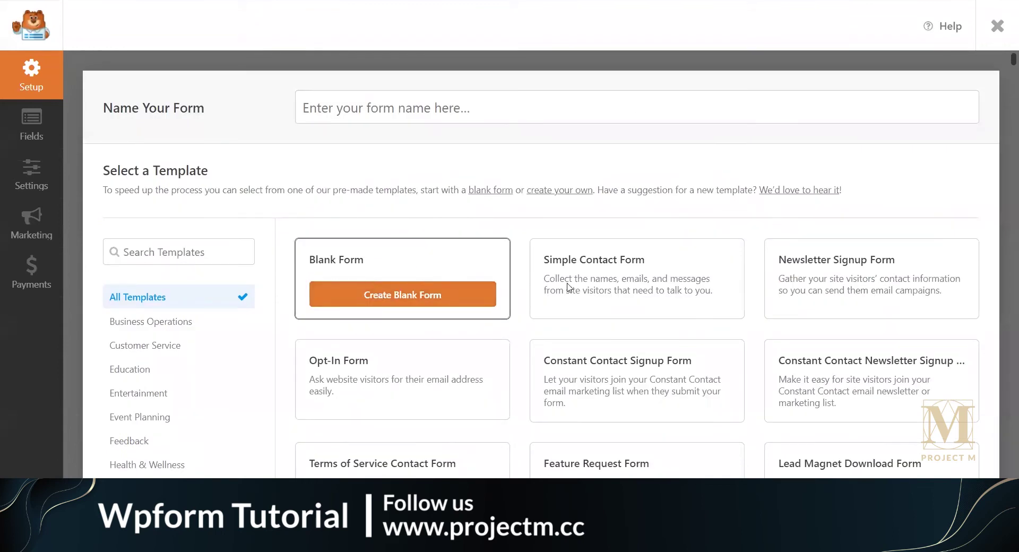
{"action": "mouse_move", "coordinate": [844, 302]}
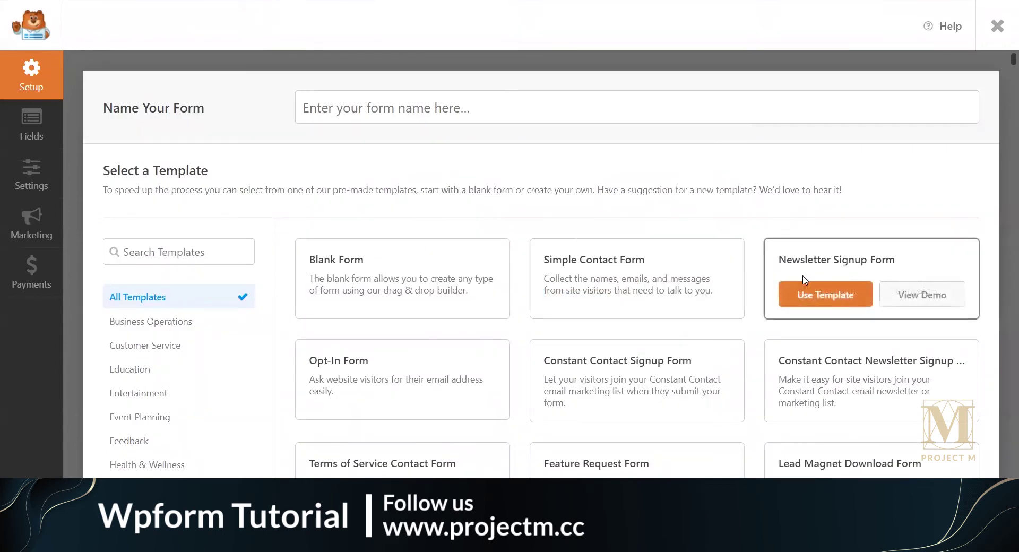
{"action": "scroll", "coordinate": [844, 303], "scroll_direction": "down", "scroll_amount": 4}
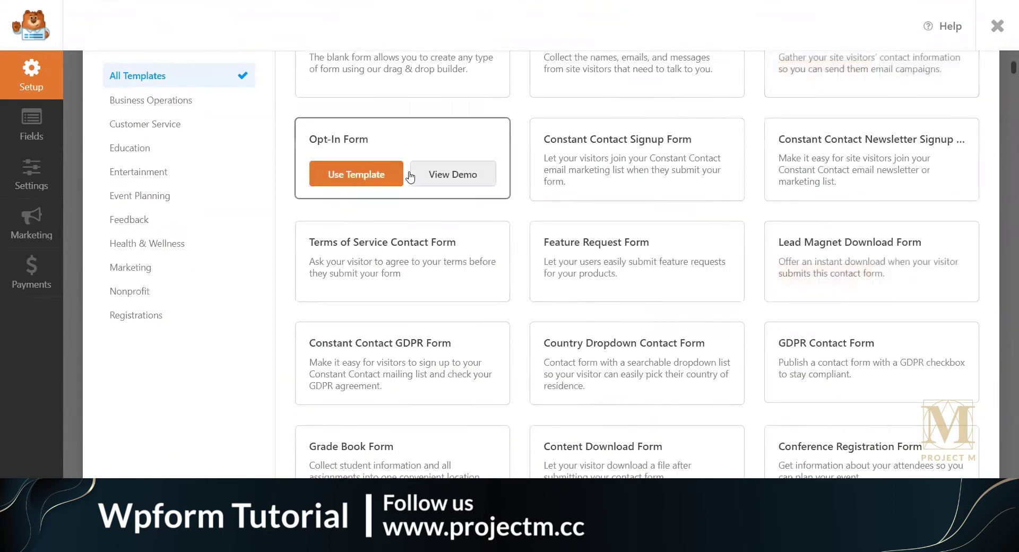
{"action": "mouse_move", "coordinate": [381, 271]}
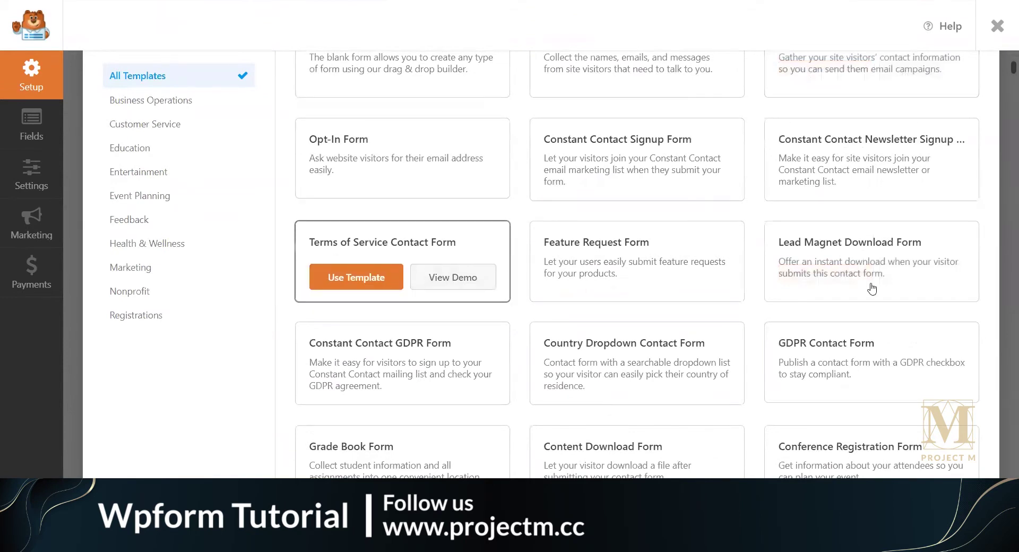
{"action": "scroll", "coordinate": [839, 284], "scroll_direction": "up", "scroll_amount": 4}
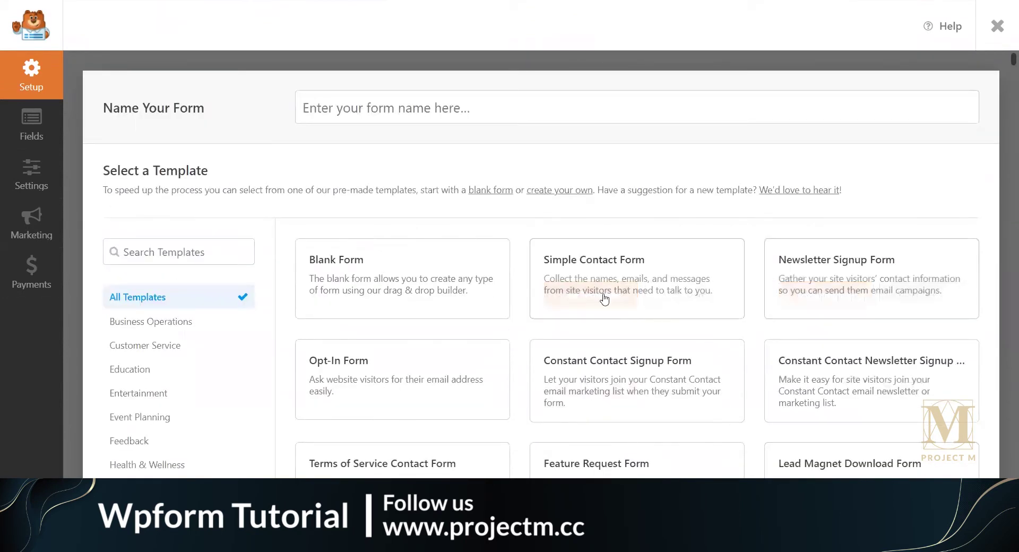
{"action": "scroll", "coordinate": [604, 300], "scroll_direction": "down", "scroll_amount": 4}
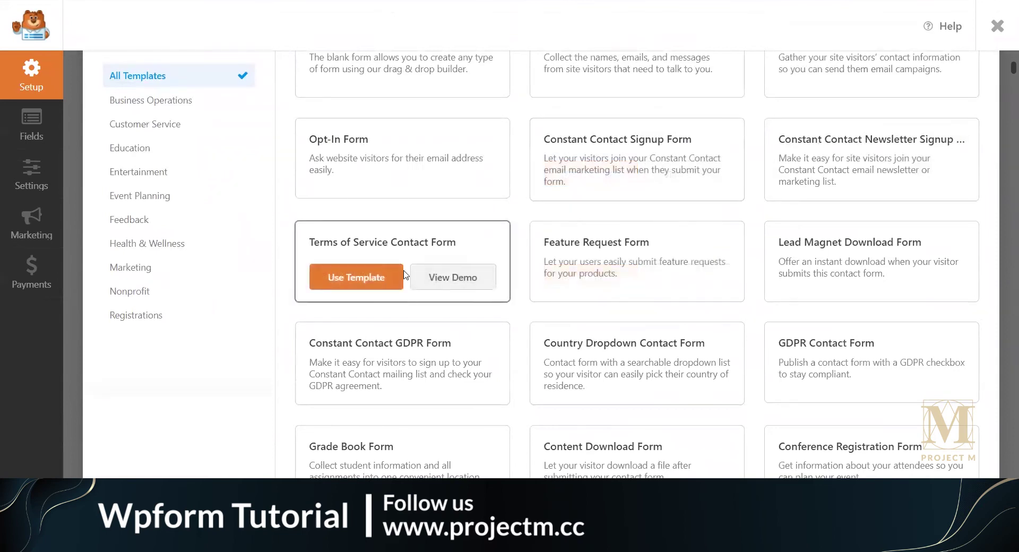
{"action": "scroll", "coordinate": [750, 256], "scroll_direction": "down", "scroll_amount": 4}
{"action": "scroll", "coordinate": [759, 257], "scroll_direction": "up", "scroll_amount": 8}
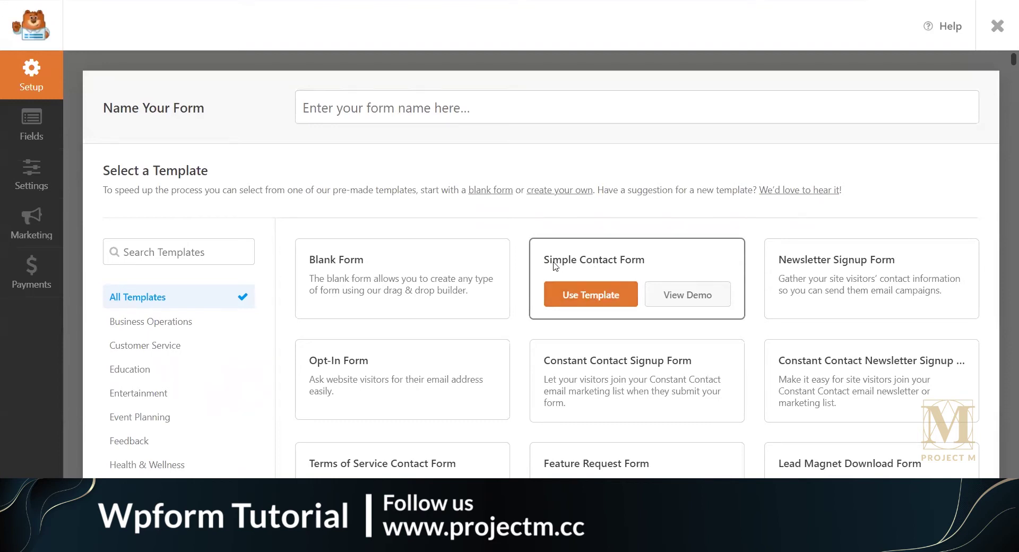
{"action": "left_click", "coordinate": [612, 301]}
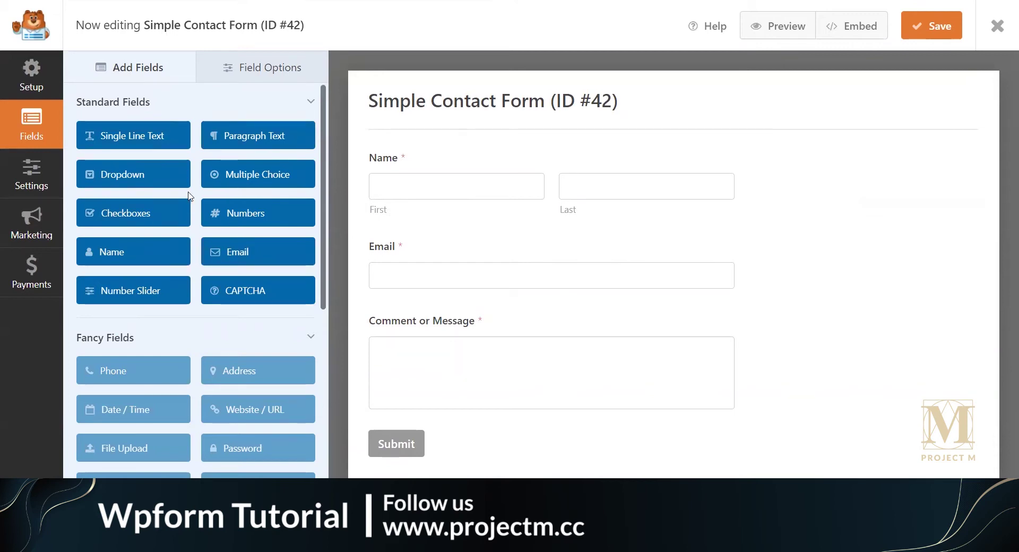
- Try to add a Phone field from the fancy fields, and dismiss the upgrade offer
{"action": "scroll", "coordinate": [159, 235], "scroll_direction": "down", "scroll_amount": 5}
{"action": "scroll", "coordinate": [232, 247], "scroll_direction": "up", "scroll_amount": 3}
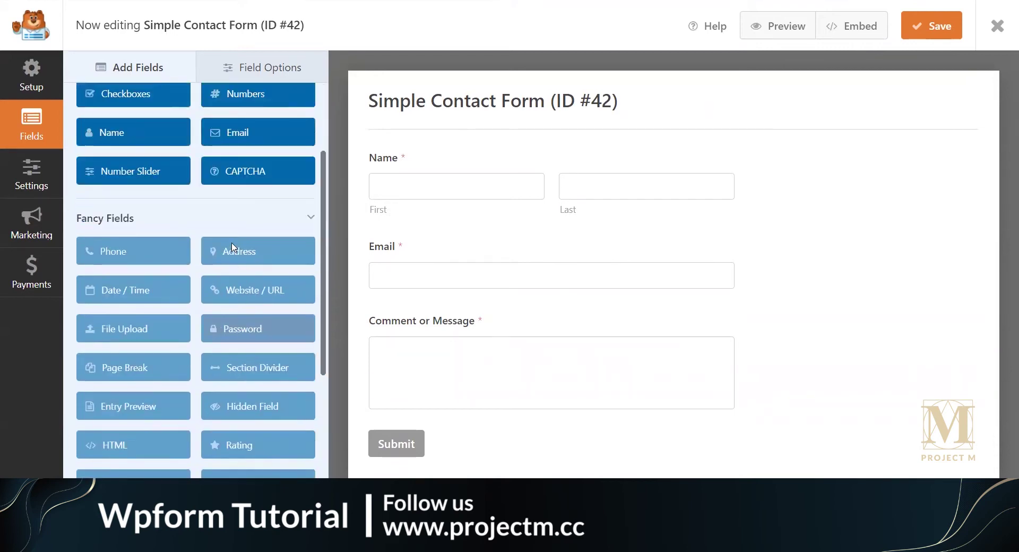
{"action": "left_click", "coordinate": [136, 262]}
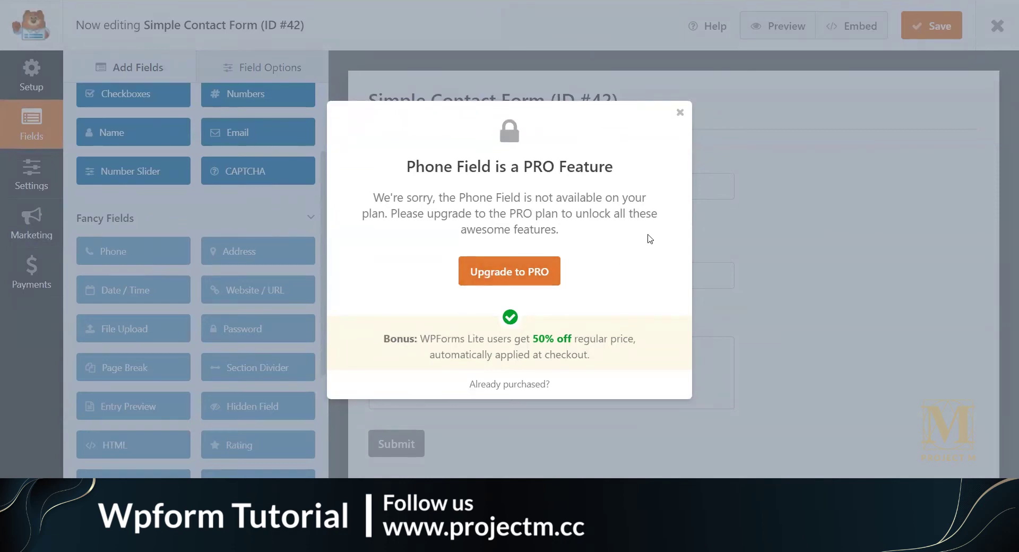
{"action": "left_click", "coordinate": [680, 114]}
- Look through the standard, fancy and payment fields that can be added to the form
{"action": "scroll", "coordinate": [213, 372], "scroll_direction": "down", "scroll_amount": 4}
{"action": "scroll", "coordinate": [216, 359], "scroll_direction": "up", "scroll_amount": 4}
{"action": "scroll", "coordinate": [214, 403], "scroll_direction": "down", "scroll_amount": 4}
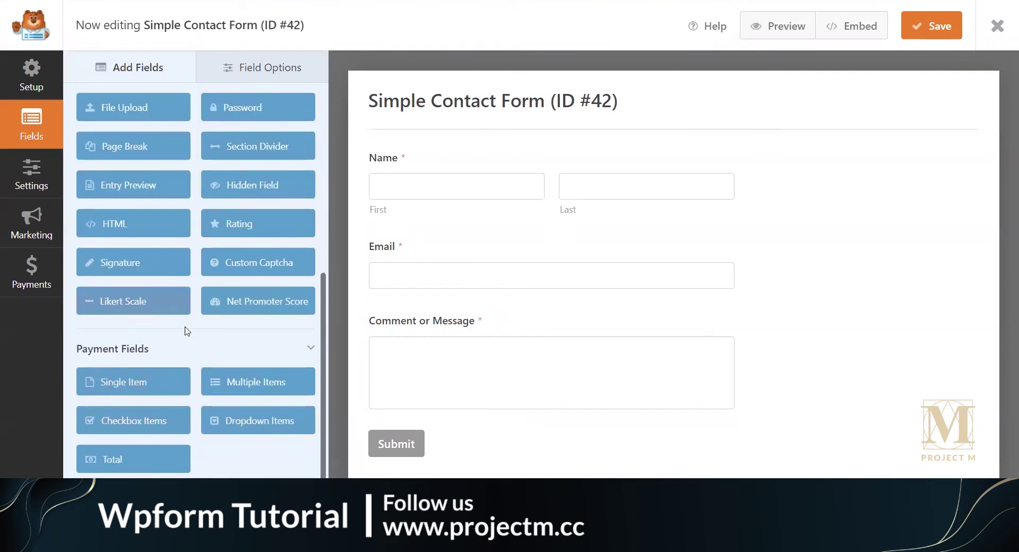
{"action": "scroll", "coordinate": [166, 324], "scroll_direction": "up", "scroll_amount": 10}
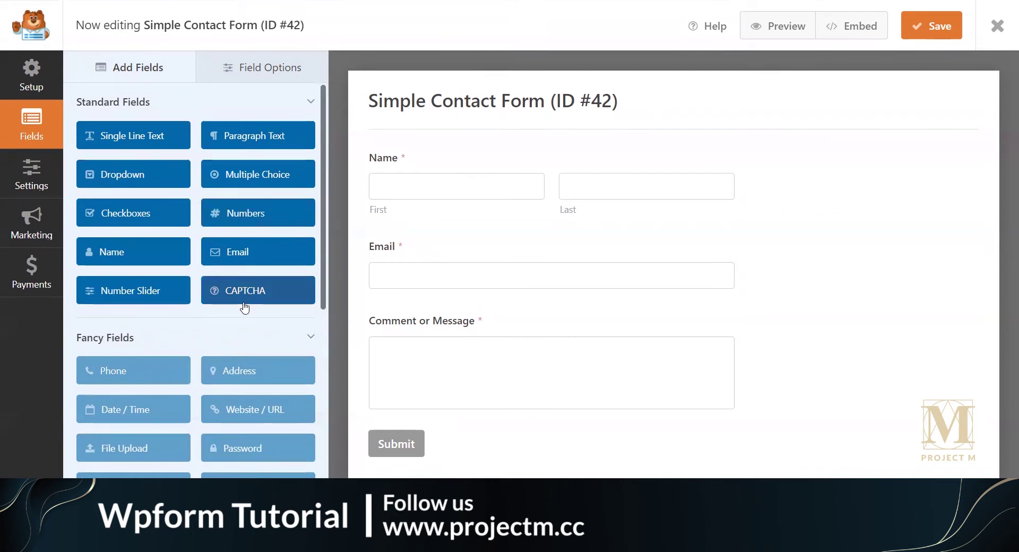
{"action": "scroll", "coordinate": [247, 319], "scroll_direction": "down", "scroll_amount": 4}
{"action": "scroll", "coordinate": [251, 325], "scroll_direction": "up", "scroll_amount": 2}
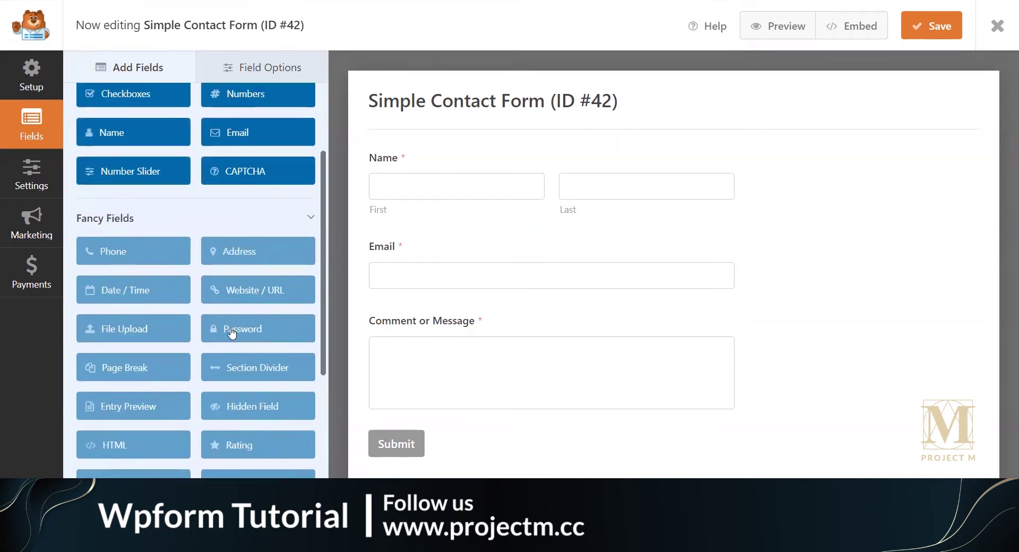
{"action": "scroll", "coordinate": [250, 303], "scroll_direction": "up", "scroll_amount": 2}
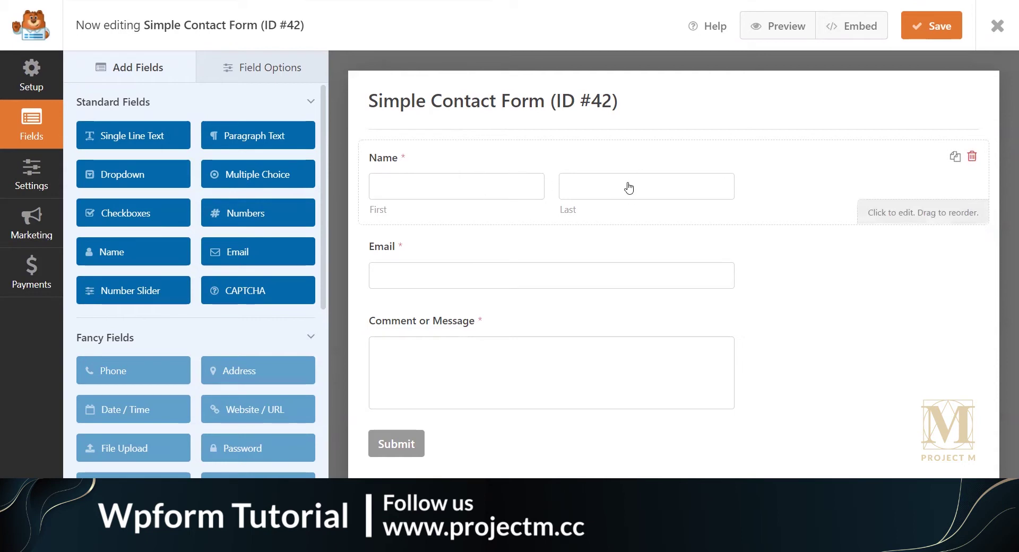
- Open the field options of the form's Name field
{"action": "left_click", "coordinate": [817, 194]}
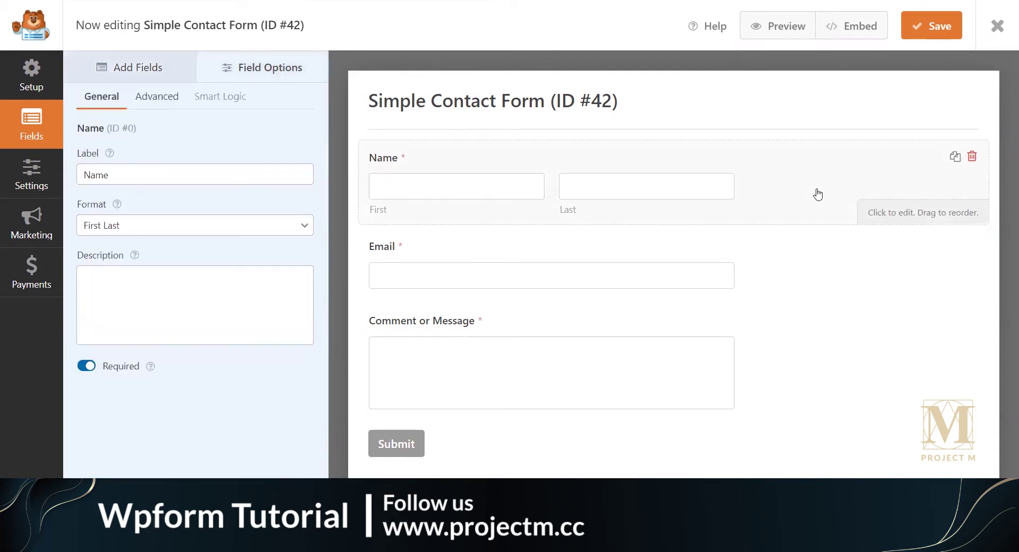
{"action": "left_click_drag", "start_coordinate": [78, 128], "coordinate": [207, 123]}
{"action": "left_click", "coordinate": [208, 124]}
- Change the Name field's label to "wadihjw"
{"action": "left_click", "coordinate": [159, 171]}
{"action": "double_click", "coordinate": [140, 173]}
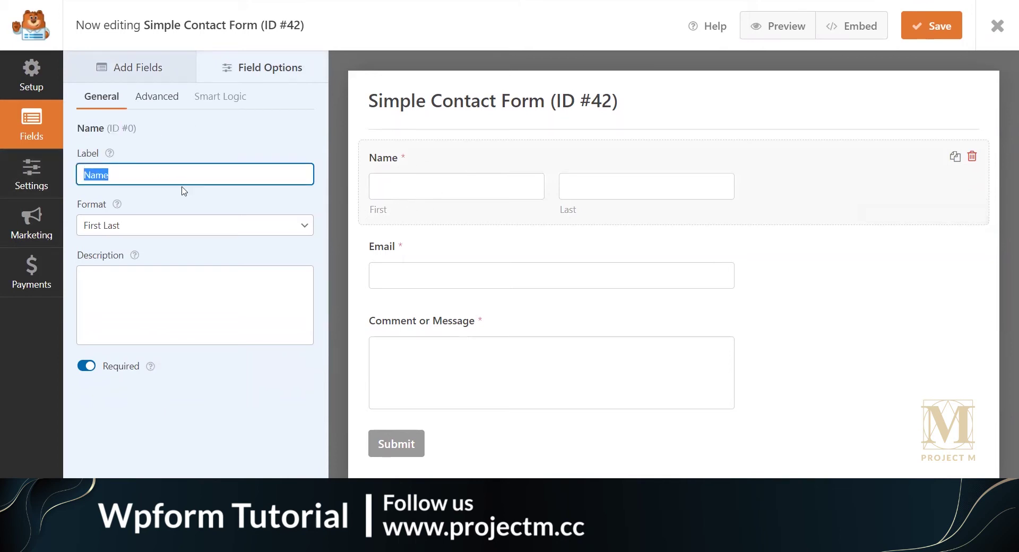
{"action": "left_click", "coordinate": [186, 169]}
{"action": "left_click_drag", "start_coordinate": [133, 171], "coordinate": [85, 170]}
{"action": "type", "text": "wadihjw"}
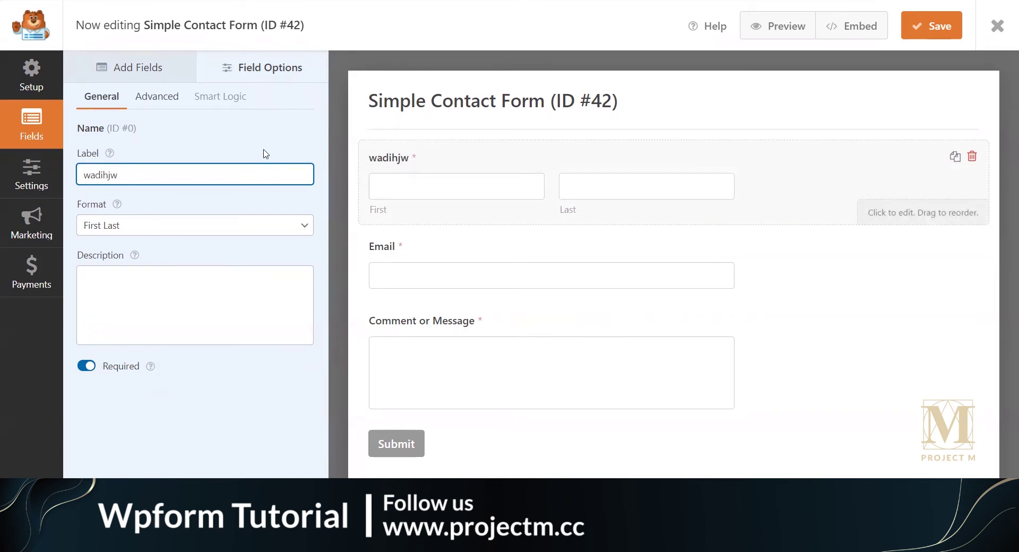
- Set the label of the first form field back to "Name"
{"action": "left_click_drag", "start_coordinate": [128, 172], "coordinate": [77, 180]}
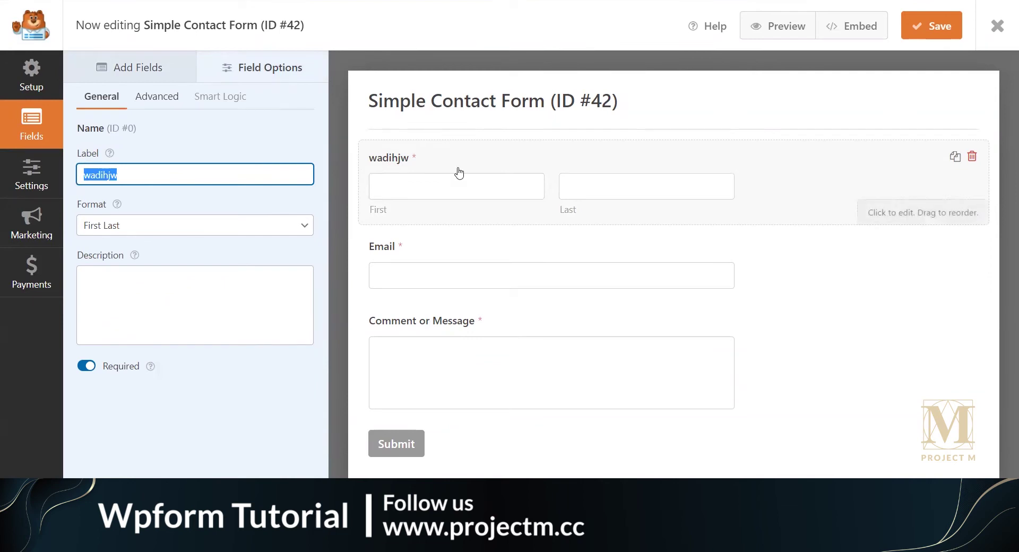
{"action": "key", "text": "BackSpace"}
{"action": "type", "text": "Name"}
{"action": "left_click", "coordinate": [425, 167]}
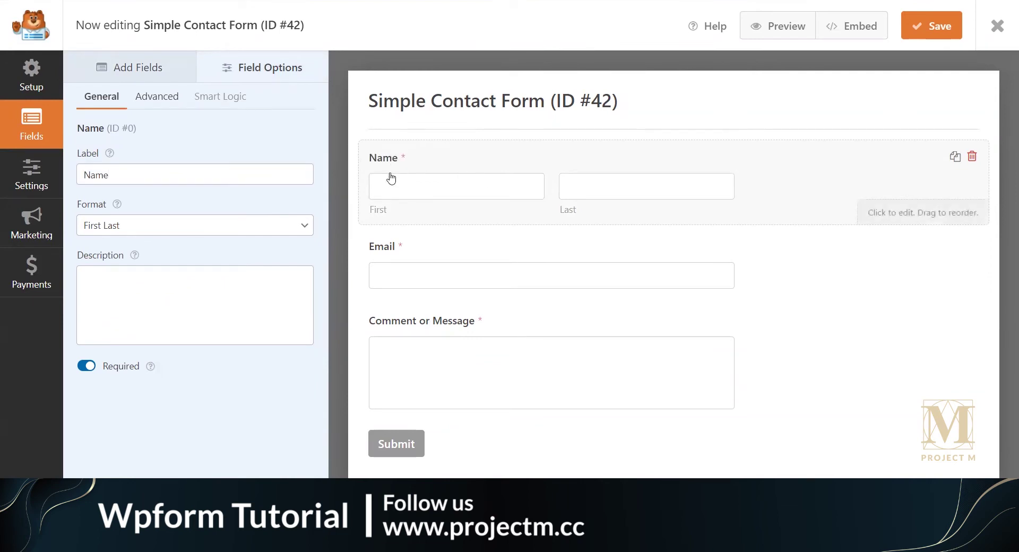
- Try the Simple format for the Name field and return it to First Last
{"action": "left_click", "coordinate": [219, 232]}
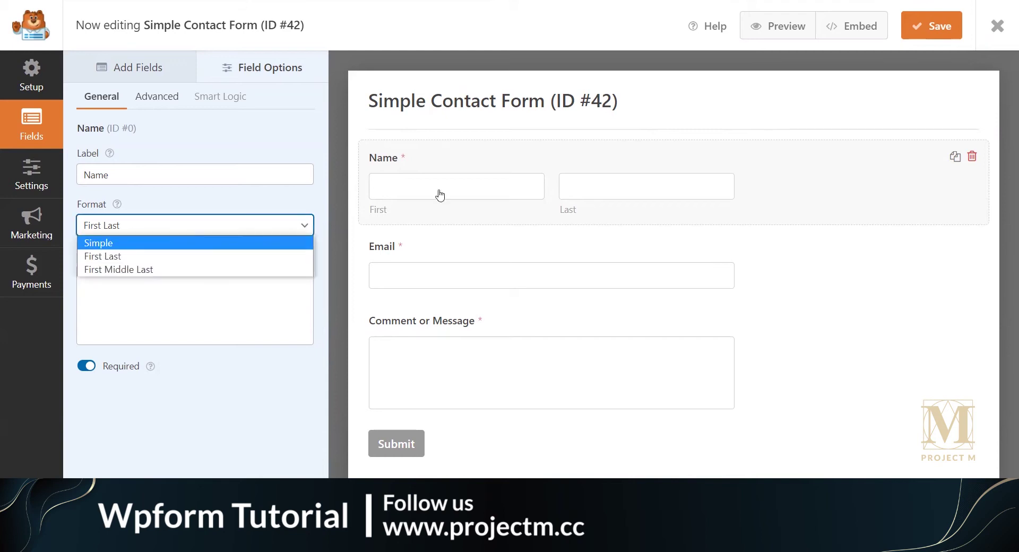
{"action": "left_click", "coordinate": [187, 243]}
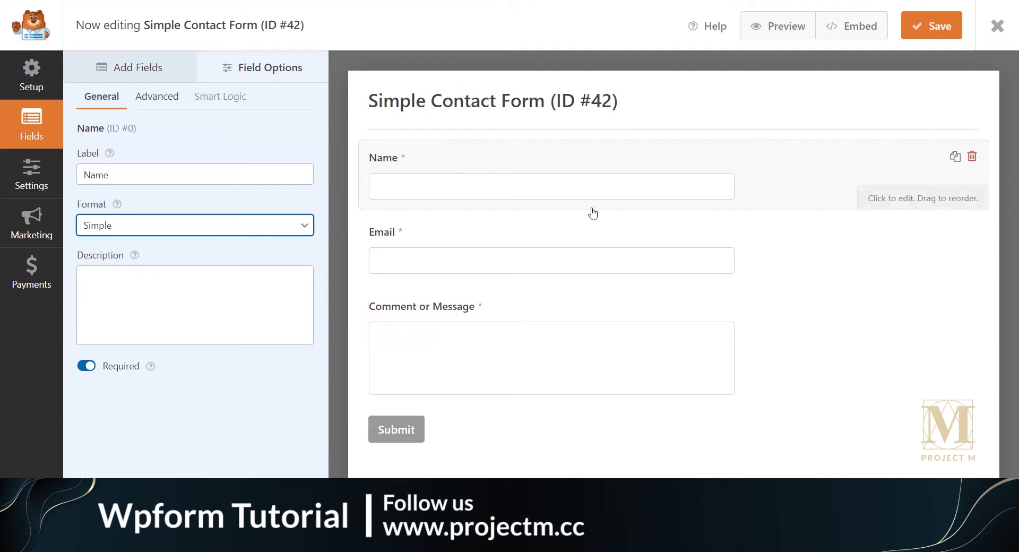
{"action": "left_click", "coordinate": [168, 232]}
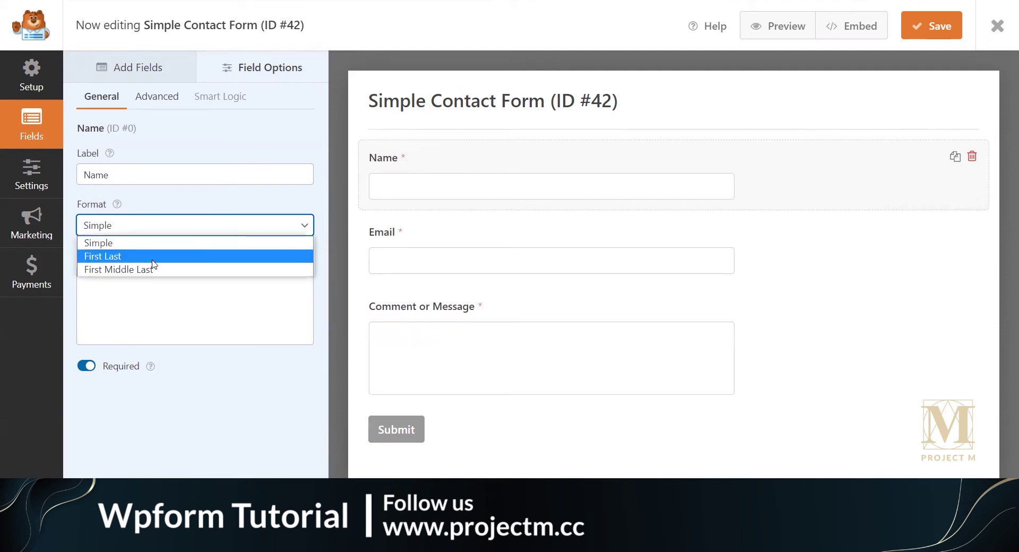
{"action": "left_click", "coordinate": [152, 258]}
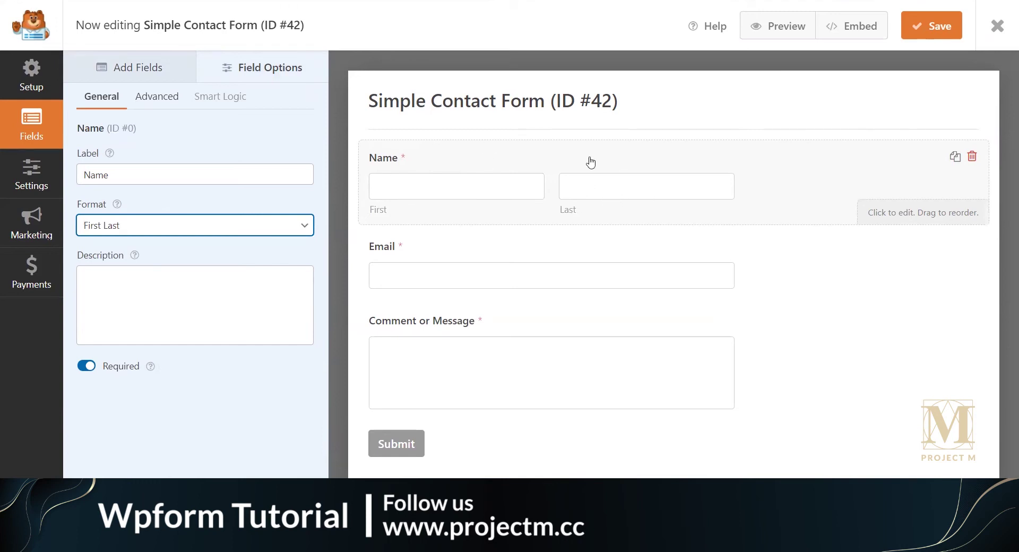
- Try the First Middle Last format for the Name field and restore the First Last format
{"action": "left_click", "coordinate": [211, 229]}
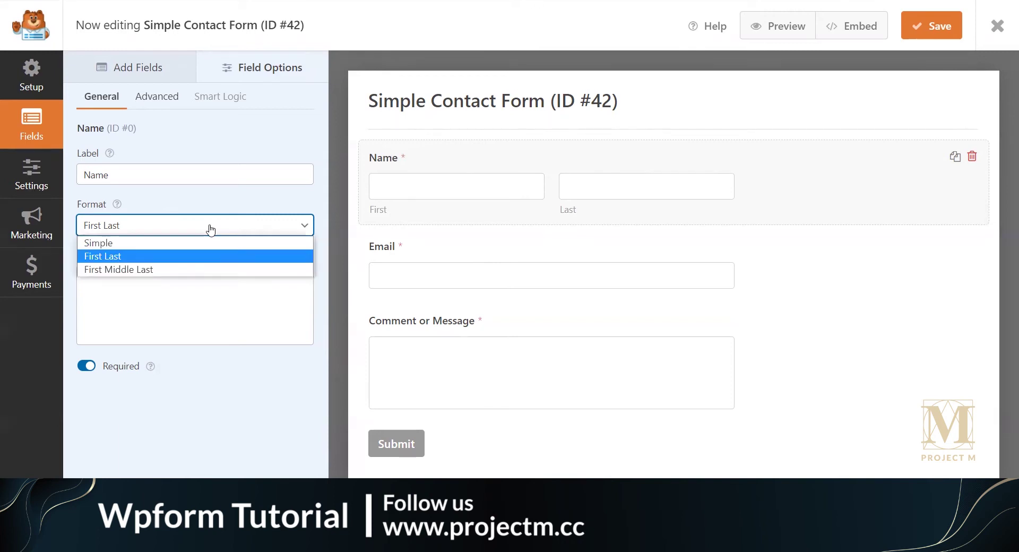
{"action": "left_click", "coordinate": [182, 274]}
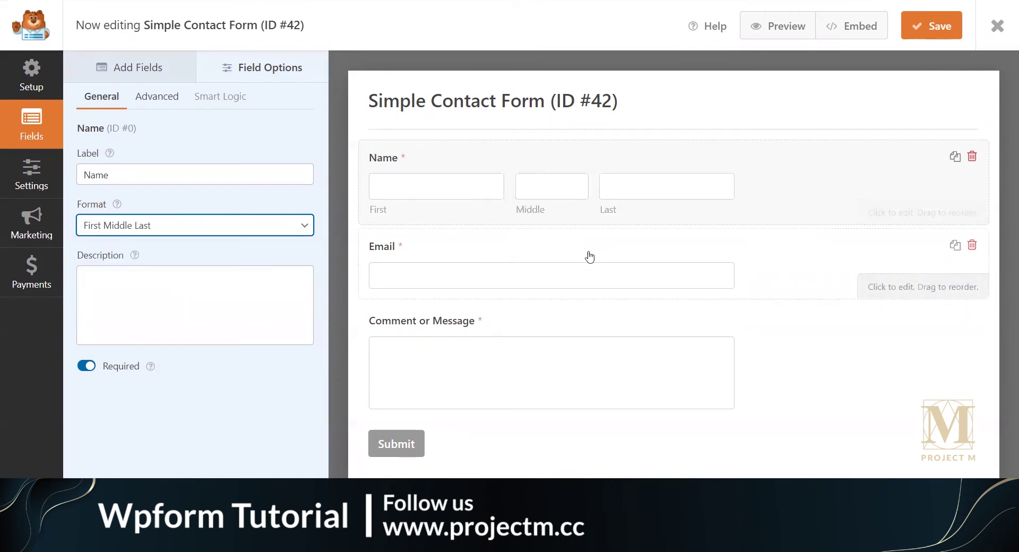
{"action": "left_click", "coordinate": [299, 228]}
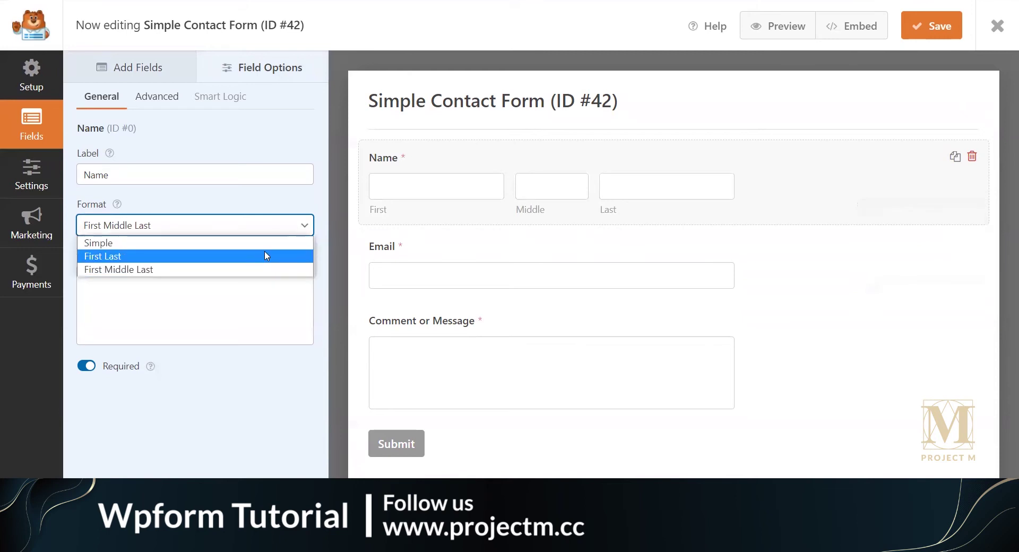
{"action": "left_click", "coordinate": [264, 255]}
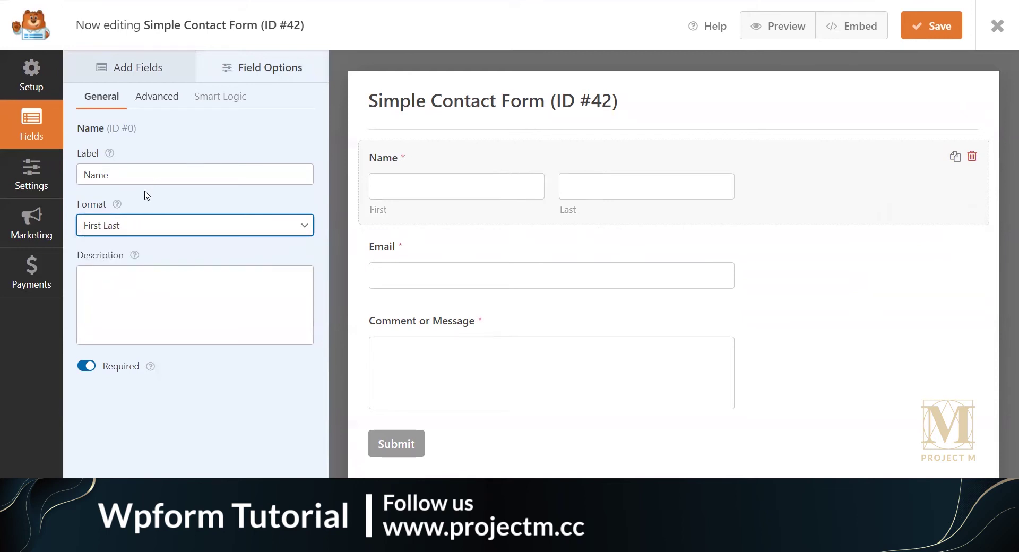
- Try "rwwadwadww" as the Name field's description and clear it again
{"action": "left_click", "coordinate": [173, 290]}
{"action": "type", "text": "rwwadwadwwa"}
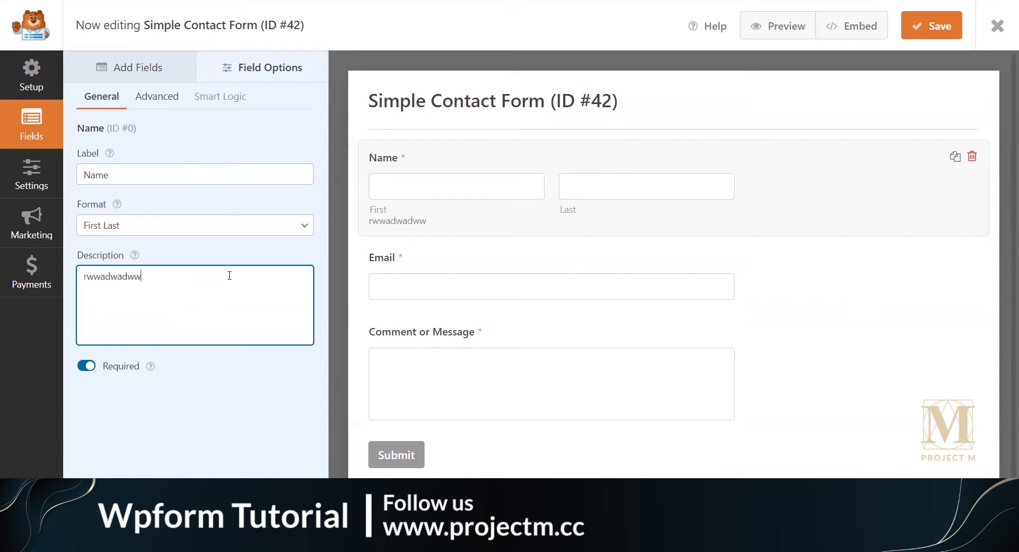
{"action": "key", "text": "BackSpace"}
{"action": "key", "text": "BackSpace"}
{"action": "key", "text": "BackSpace"}
{"action": "key", "text": "BackSpace"}
{"action": "key", "text": "BackSpace"}
{"action": "key", "text": "BackSpace"}
{"action": "key", "text": "BackSpace"}
{"action": "key", "text": "BackSpace"}
{"action": "key", "text": "BackSpace"}
{"action": "key", "text": "BackSpace"}
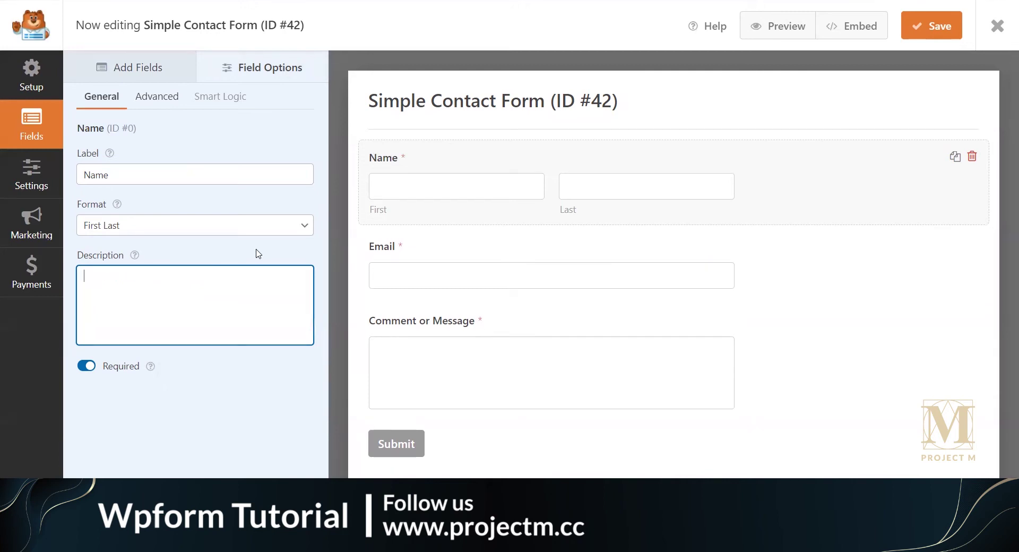
{"action": "left_click", "coordinate": [153, 380]}
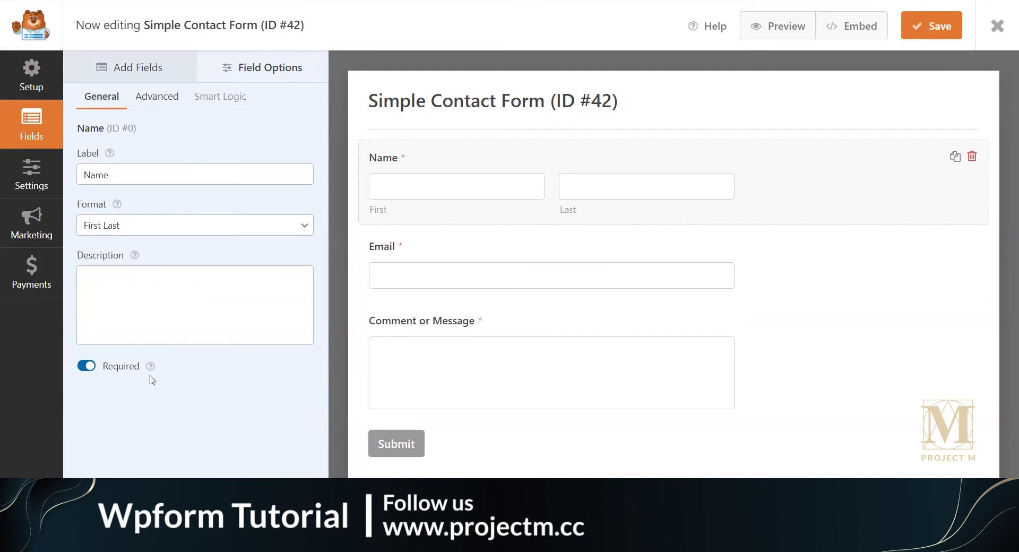
- Switch the Name field's Required option off and on again, and read its help text
{"action": "left_click_drag", "start_coordinate": [103, 366], "coordinate": [137, 380]}
{"action": "left_click", "coordinate": [106, 377]}
{"action": "left_click", "coordinate": [88, 366]}
{"action": "left_click", "coordinate": [88, 368]}
{"action": "mouse_move", "coordinate": [151, 366]}
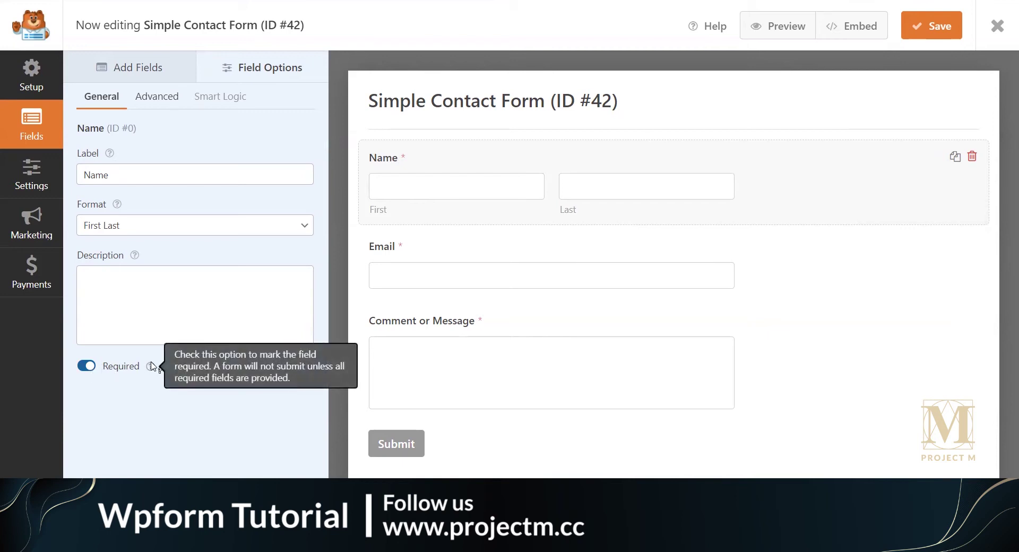
- In the Name field's advanced options, try the Small and Large field sizes and return to Medium
{"action": "left_click", "coordinate": [159, 106]}
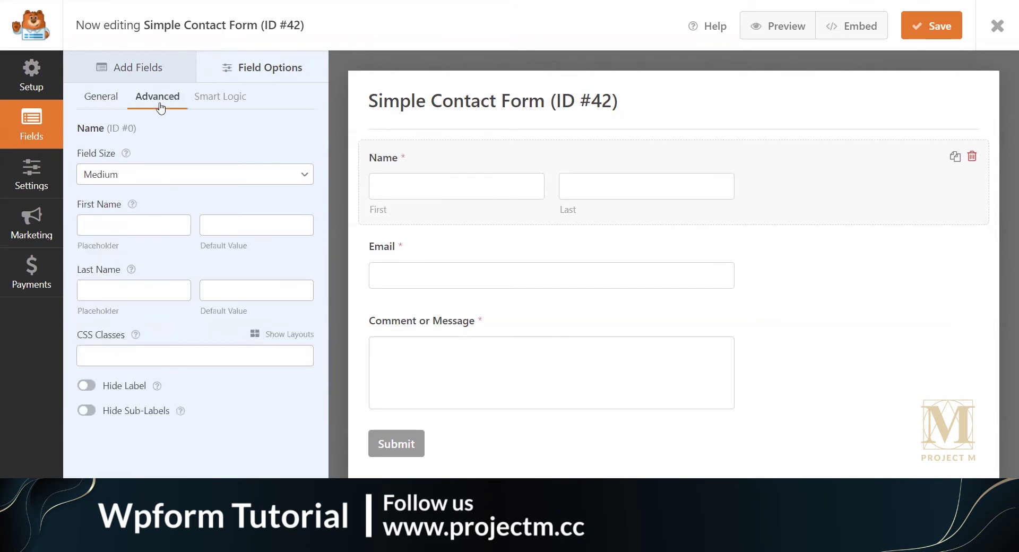
{"action": "left_click", "coordinate": [168, 181]}
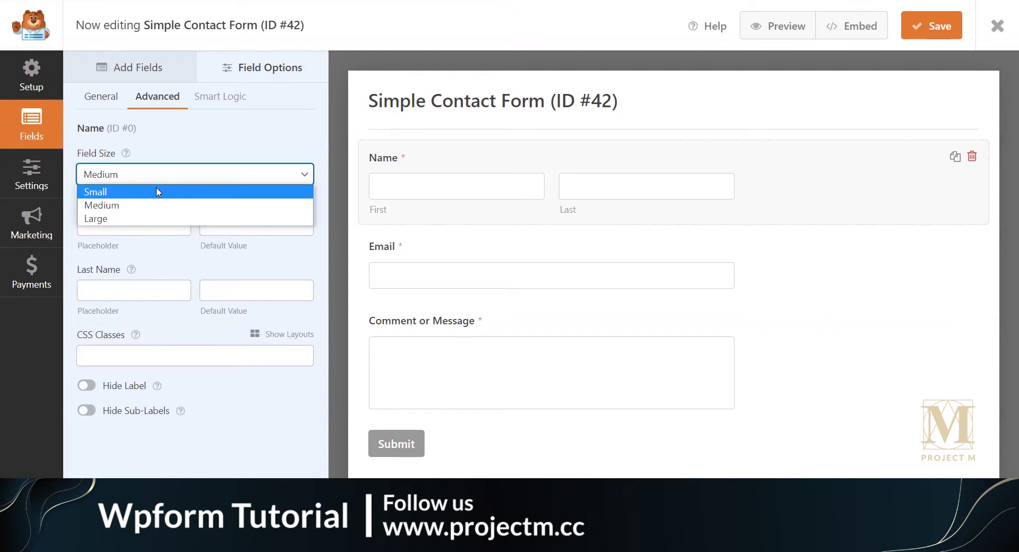
{"action": "left_click", "coordinate": [158, 192]}
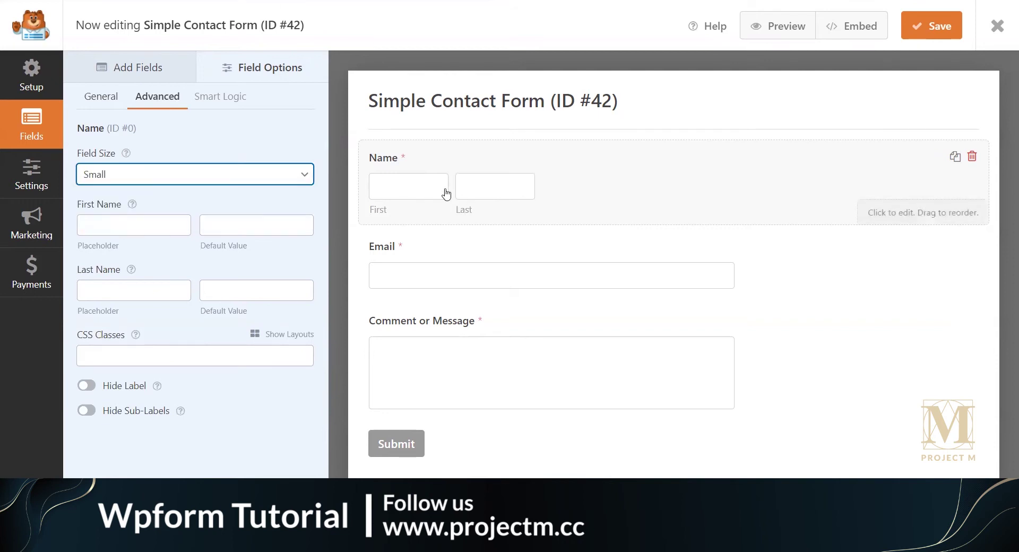
{"action": "key", "text": "alt+Down"}
{"action": "left_click", "coordinate": [191, 219]}
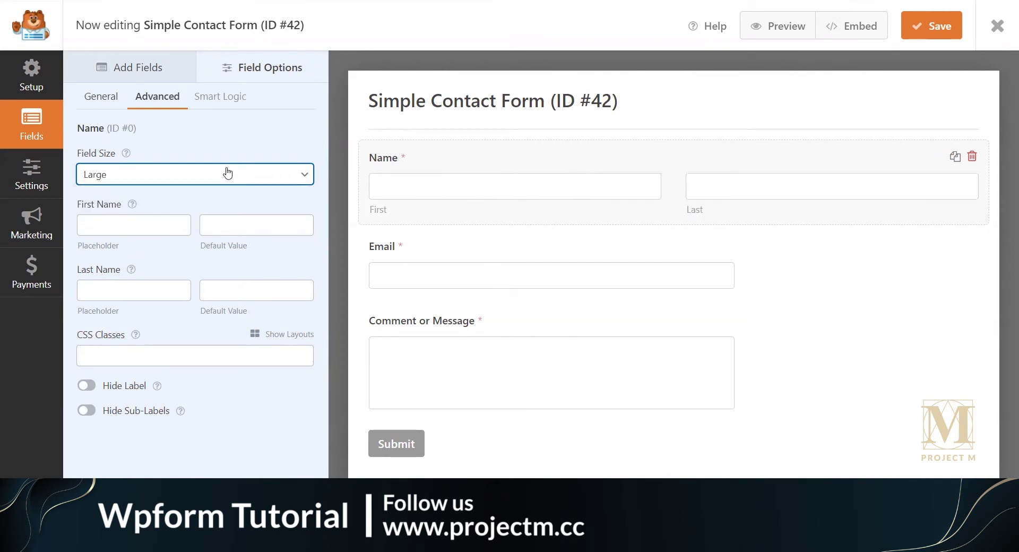
{"action": "left_click", "coordinate": [227, 172]}
{"action": "left_click", "coordinate": [172, 205]}
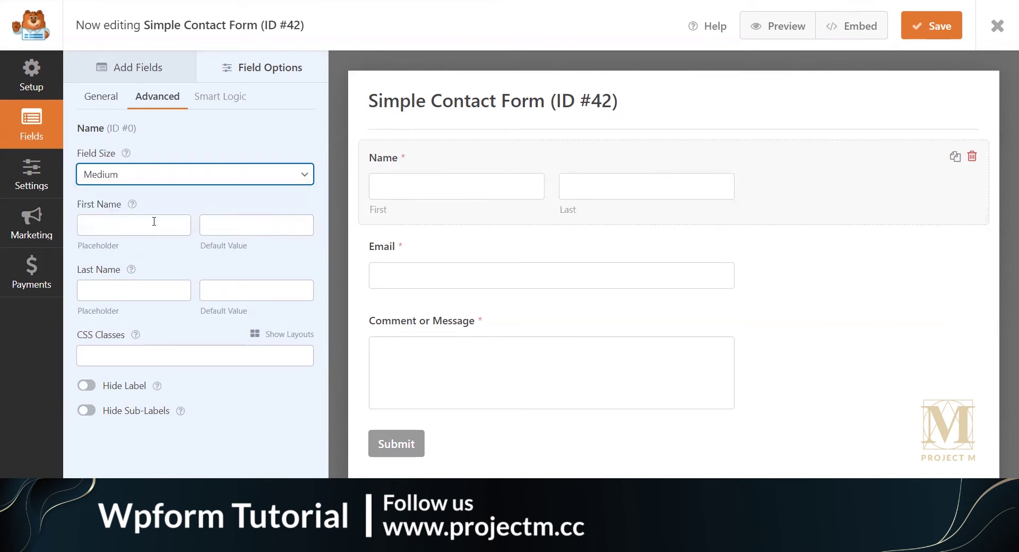
- Try sample text such as "asdawhdw" as the First Name placeholder and clear it again
{"action": "left_click", "coordinate": [138, 225]}
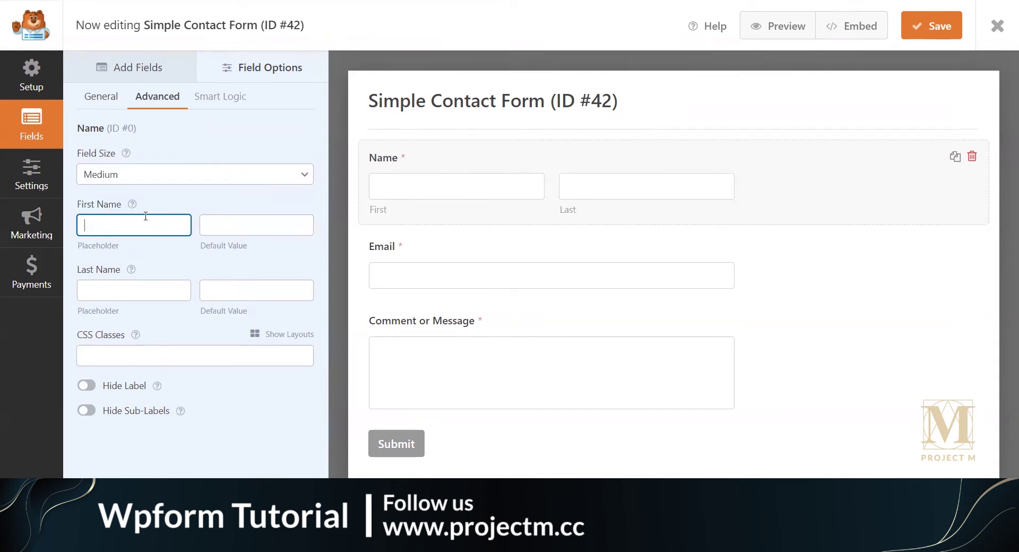
{"action": "type", "text": "asdawhdw"}
{"action": "key", "text": "BackSpace"}
{"action": "key", "text": "BackSpace"}
{"action": "key", "text": "BackSpace"}
{"action": "key", "text": "BackSpace"}
{"action": "type", "text": "dwida"}
{"action": "key", "text": "BackSpace"}
{"action": "key", "text": "BackSpace"}
- Look at the Name field's Last Name placeholder, Last Name default value and CSS Classes settings
{"action": "left_click", "coordinate": [137, 293]}
{"action": "left_click", "coordinate": [215, 287]}
{"action": "left_click", "coordinate": [156, 357]}
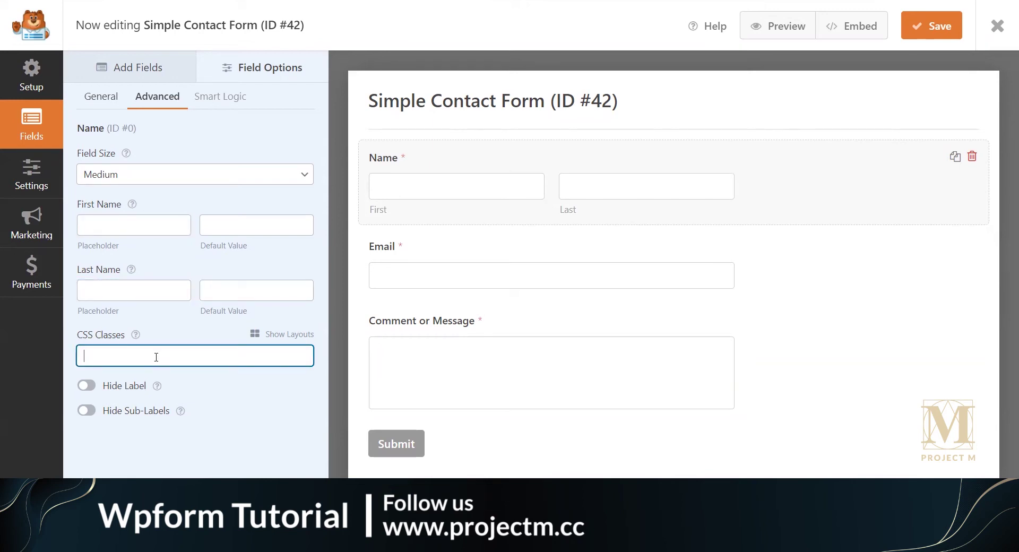
- Try hiding the Name field's label and sub-labels, switching both options off again
{"action": "left_click", "coordinate": [86, 387]}
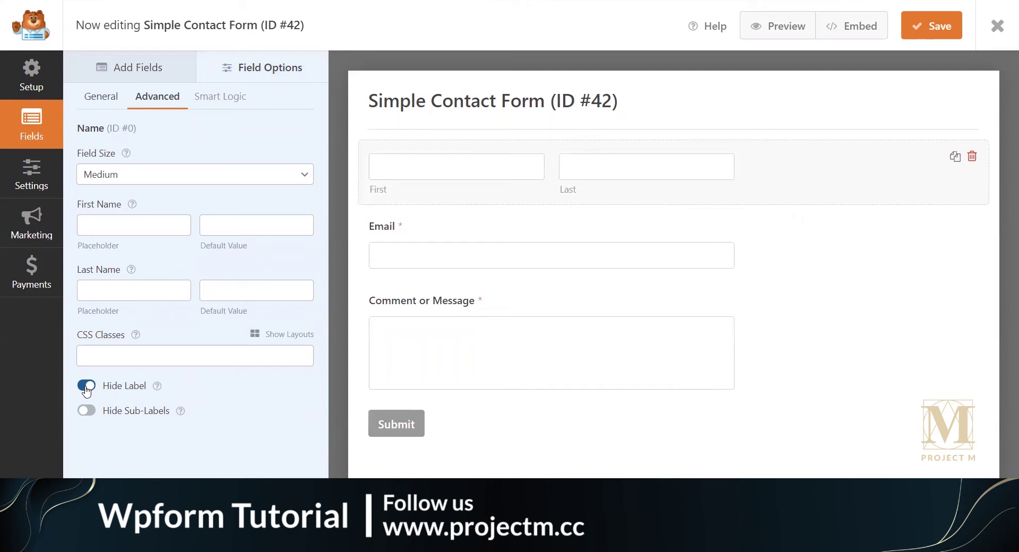
{"action": "left_click", "coordinate": [86, 388]}
{"action": "left_click", "coordinate": [86, 388]}
{"action": "left_click", "coordinate": [86, 387]}
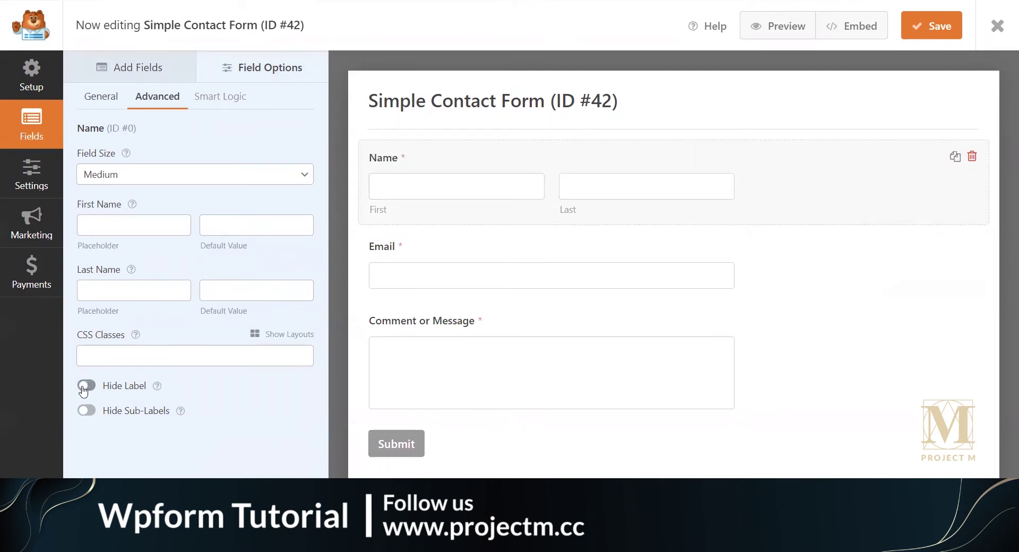
{"action": "left_click", "coordinate": [84, 412]}
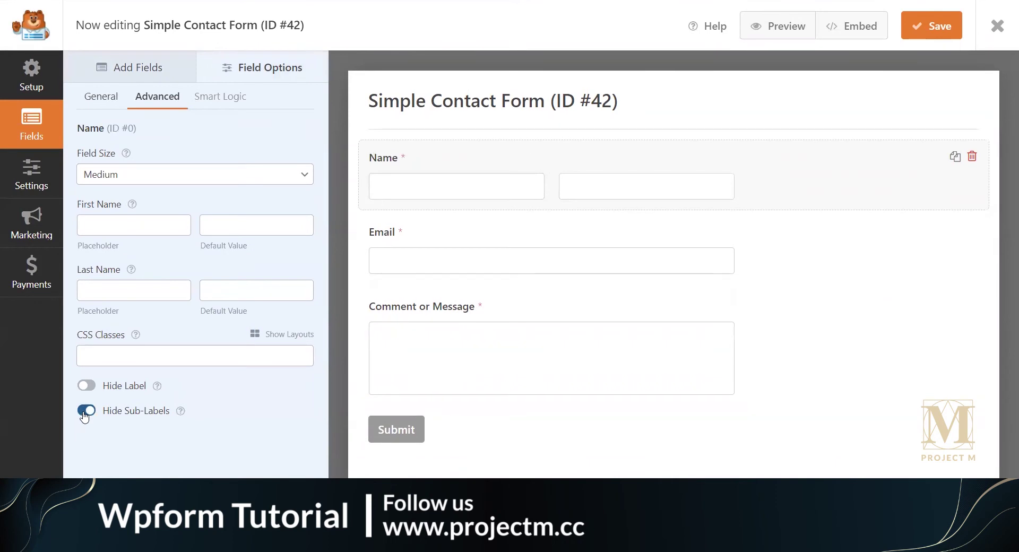
{"action": "left_click", "coordinate": [85, 414]}
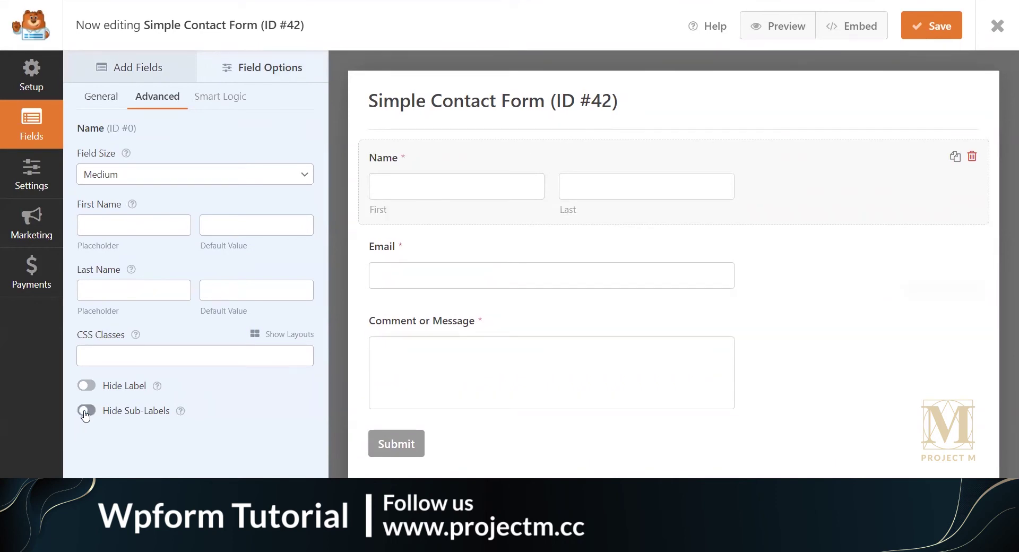
- Try to open the Name field's Smart Logic options, dismiss the upgrade offer and return to the general options
{"action": "left_click", "coordinate": [228, 98]}
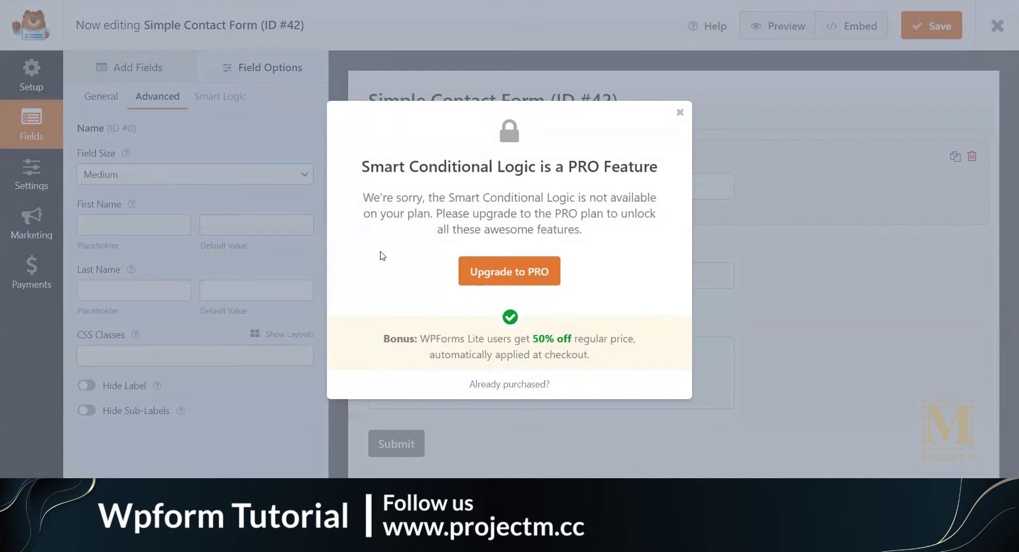
{"action": "left_click", "coordinate": [680, 112]}
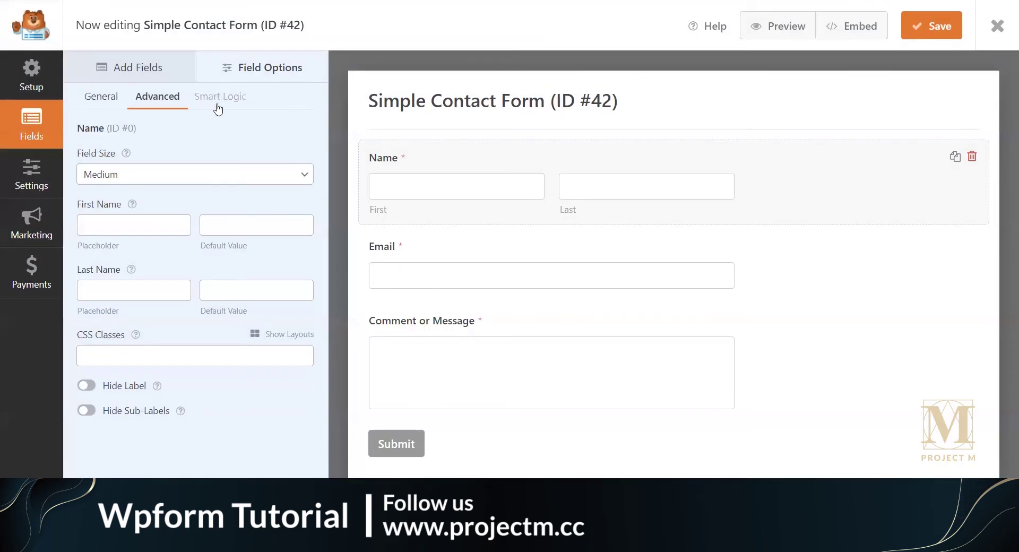
{"action": "left_click", "coordinate": [218, 108]}
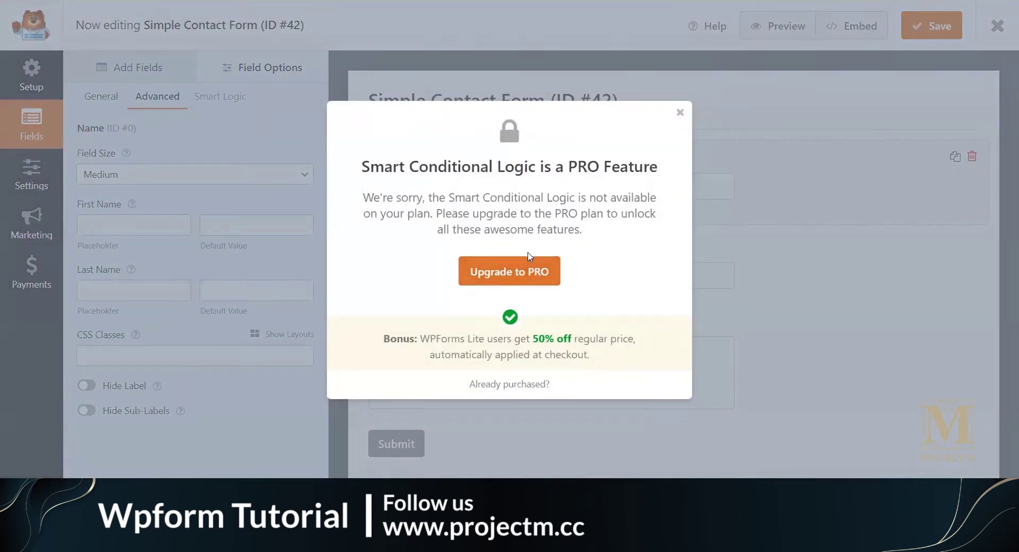
{"action": "left_click", "coordinate": [681, 115]}
{"action": "left_click", "coordinate": [89, 105]}
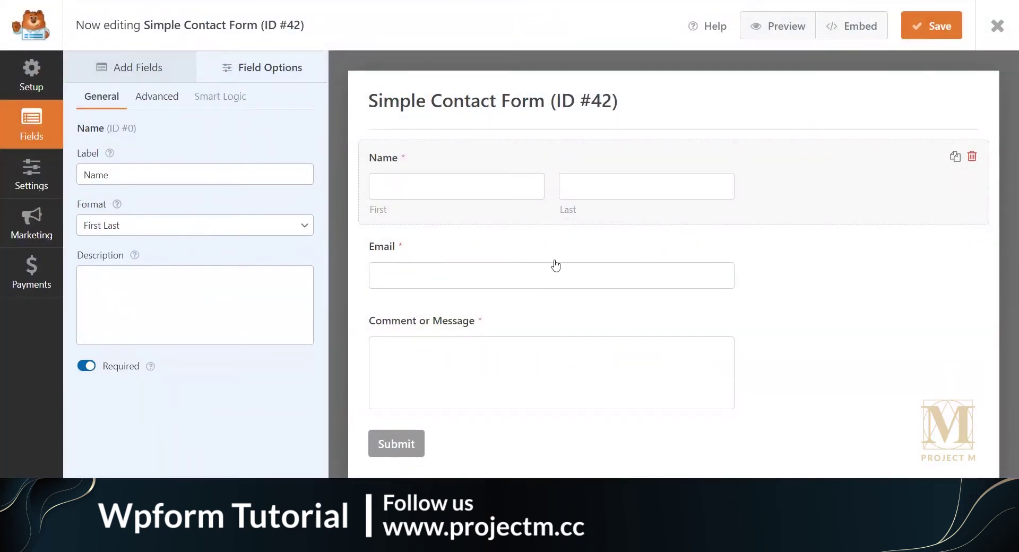
- Open the Email field's options and try email confirmation, switching it off again
{"action": "left_click", "coordinate": [576, 249]}
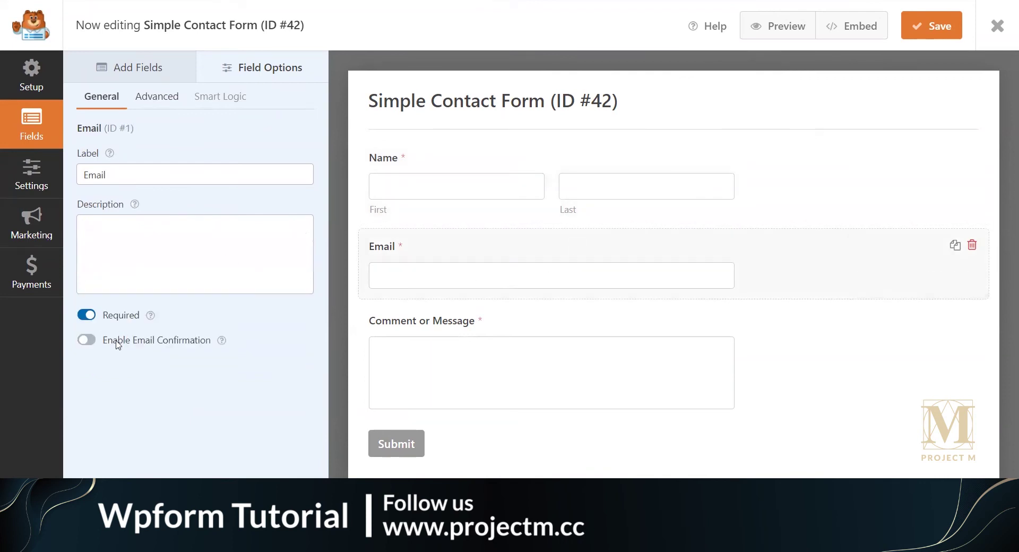
{"action": "left_click", "coordinate": [92, 342]}
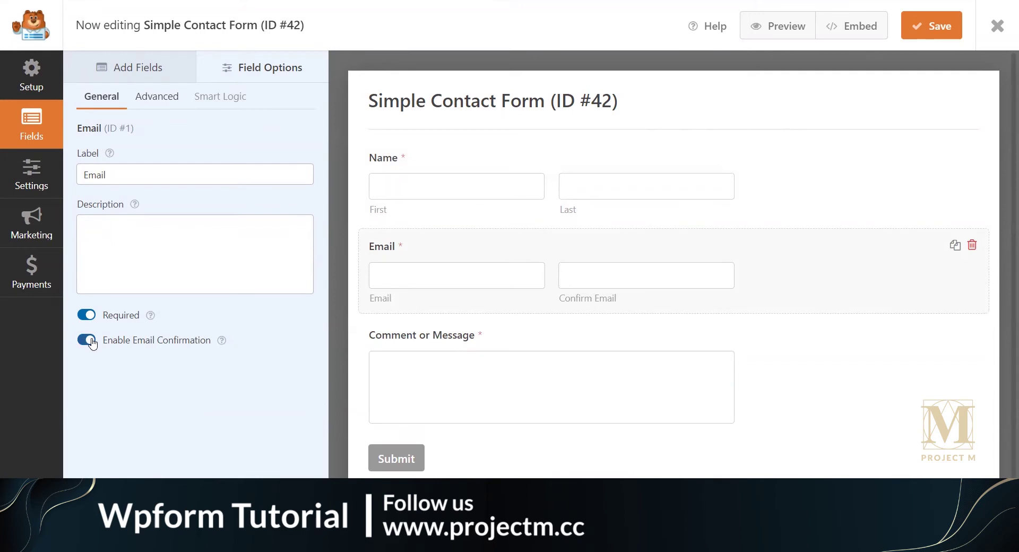
{"action": "left_click", "coordinate": [92, 342]}
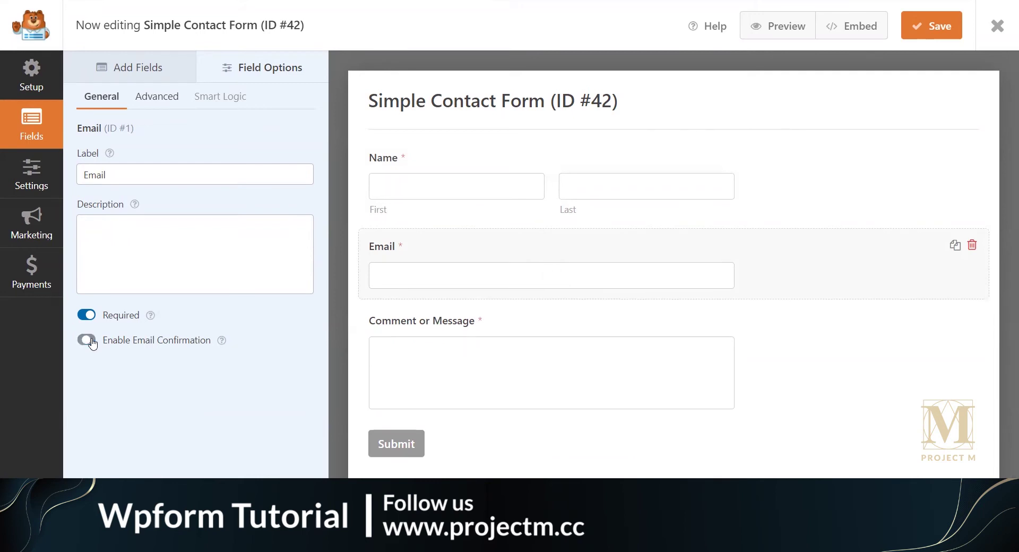
- Look at the field options of the Comment or Message field
{"action": "left_click", "coordinate": [165, 73]}
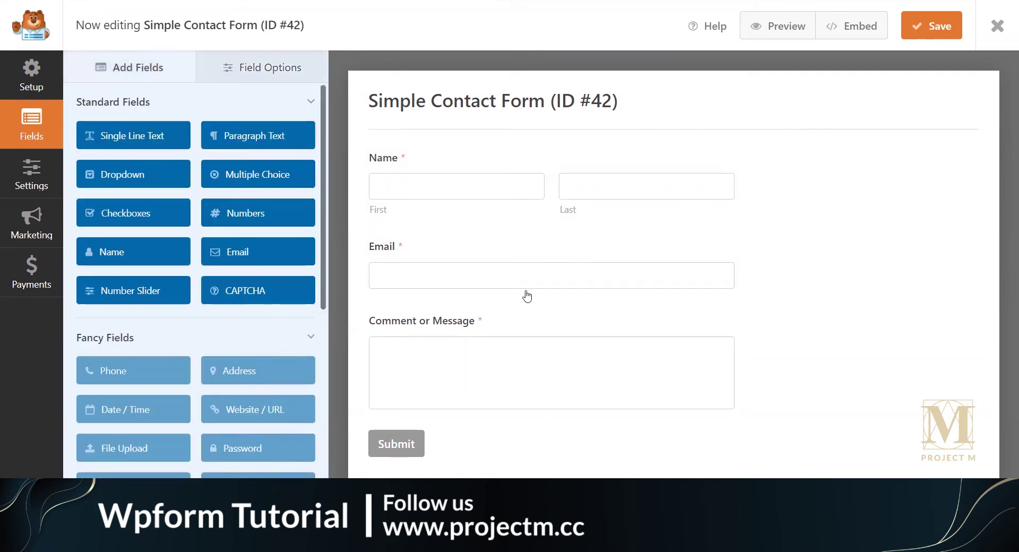
{"action": "left_click", "coordinate": [612, 323]}
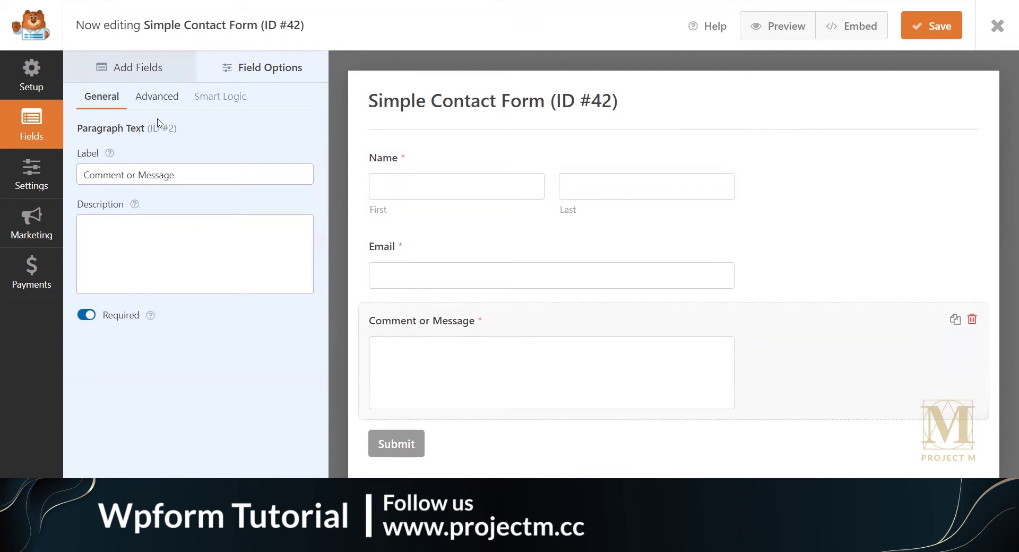
- Add a Checkboxes field between the Email and Comment or Message fields and open its field options
{"action": "left_click", "coordinate": [135, 69]}
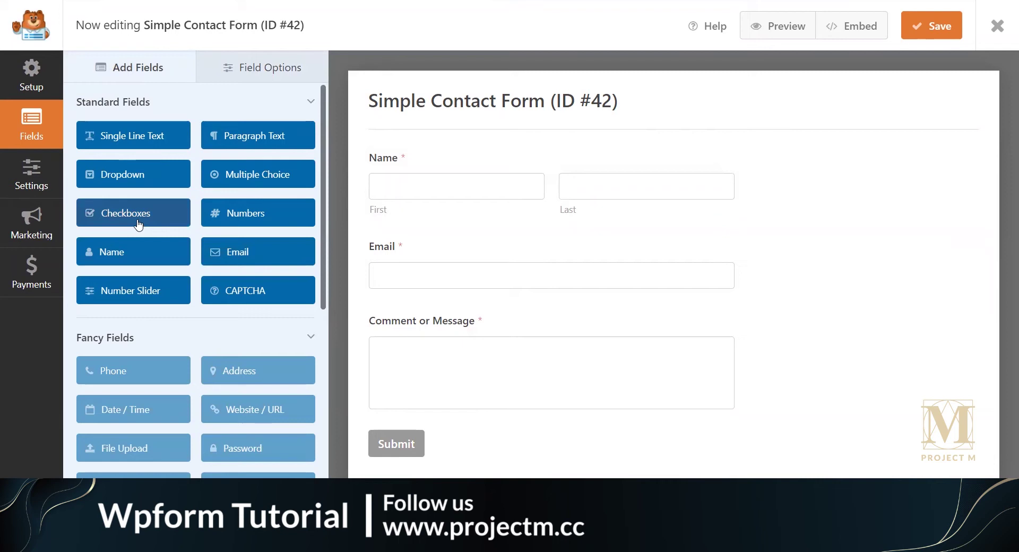
{"action": "left_click_drag", "start_coordinate": [133, 222], "coordinate": [154, 219]}
{"action": "left_click_drag", "start_coordinate": [119, 209], "coordinate": [425, 322]}
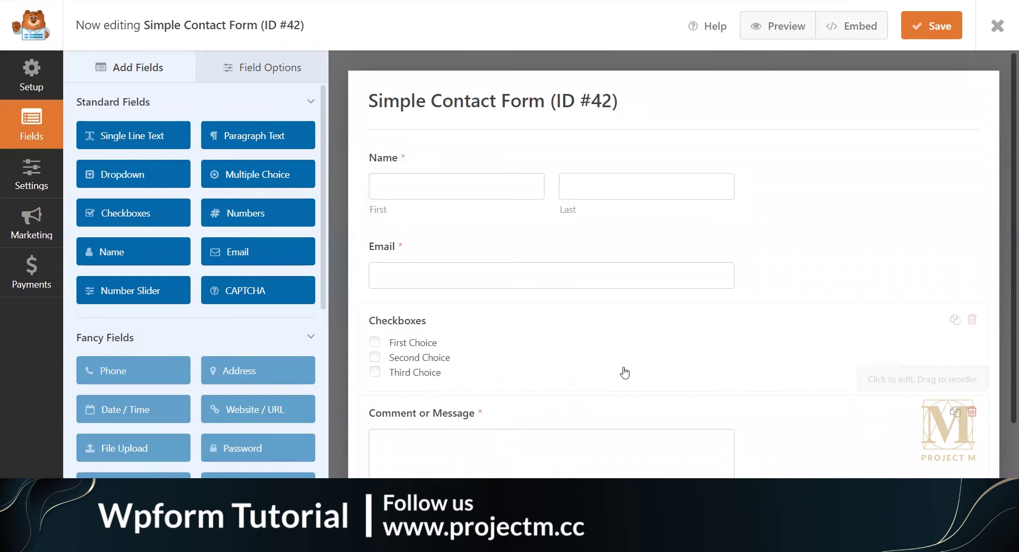
{"action": "left_click", "coordinate": [609, 343]}
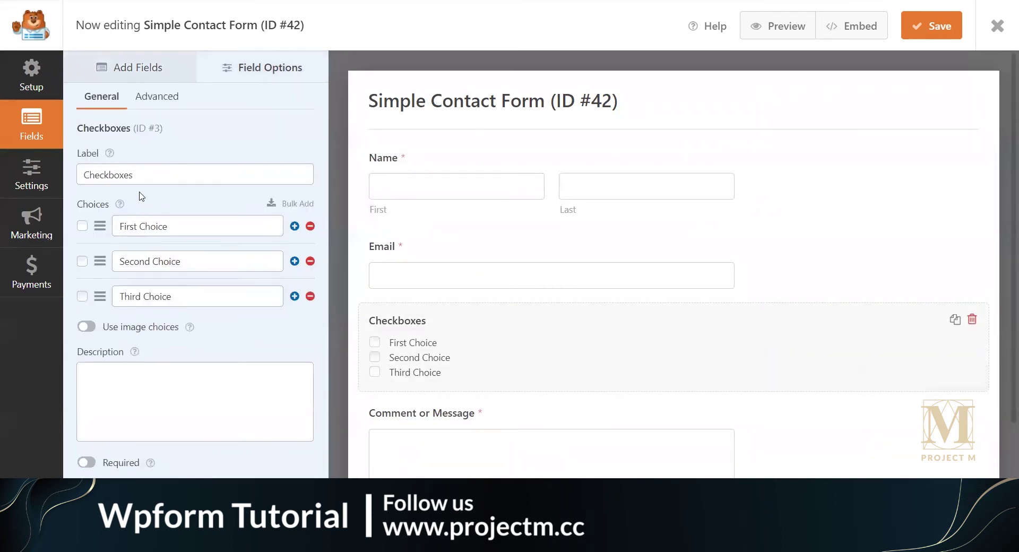
- Rename the three choices of the Checkboxes field to 1, 2 and 3
{"action": "left_click", "coordinate": [183, 226]}
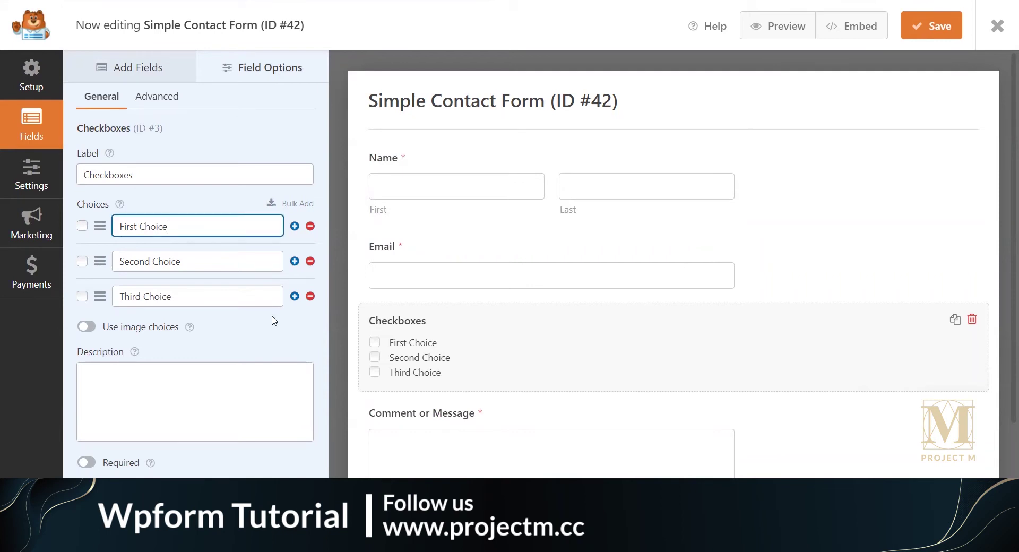
{"action": "triple_click", "coordinate": [201, 225]}
{"action": "type", "text": "1"}
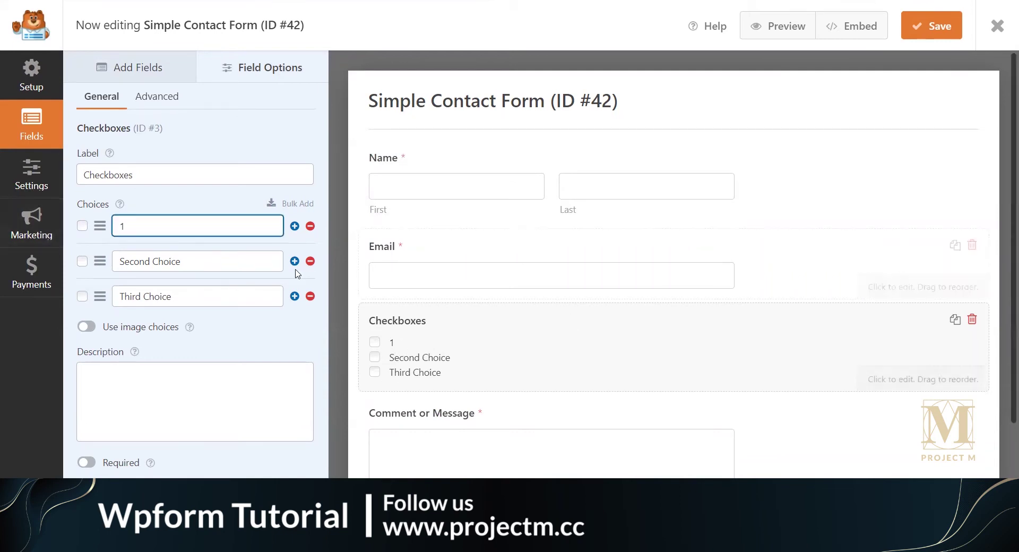
{"action": "triple_click", "coordinate": [164, 261]}
{"action": "type", "text": "2"}
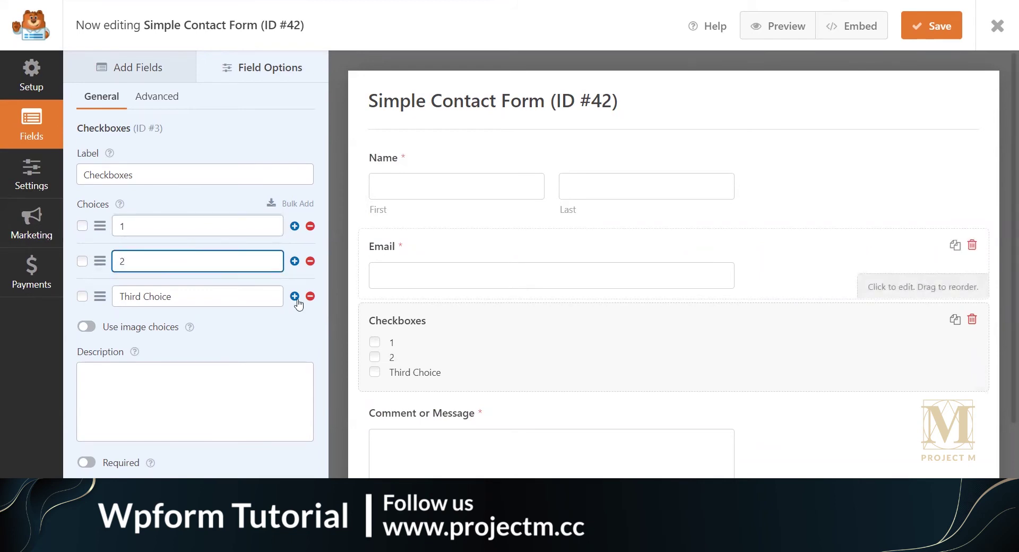
{"action": "triple_click", "coordinate": [145, 296]}
{"action": "type", "text": "3"}
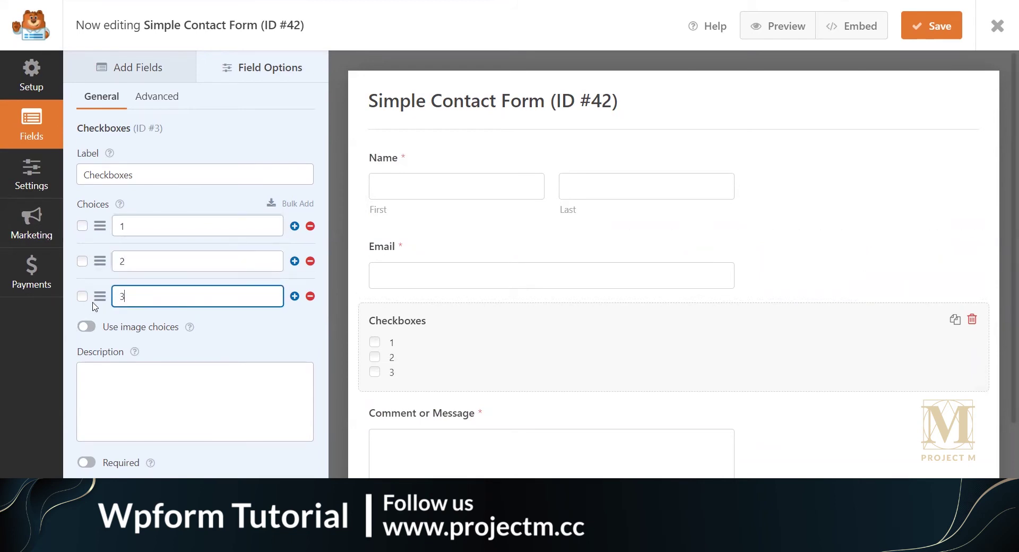
- Try adding an extra choice directly below the first one, and remove it again
{"action": "left_click", "coordinate": [268, 340]}
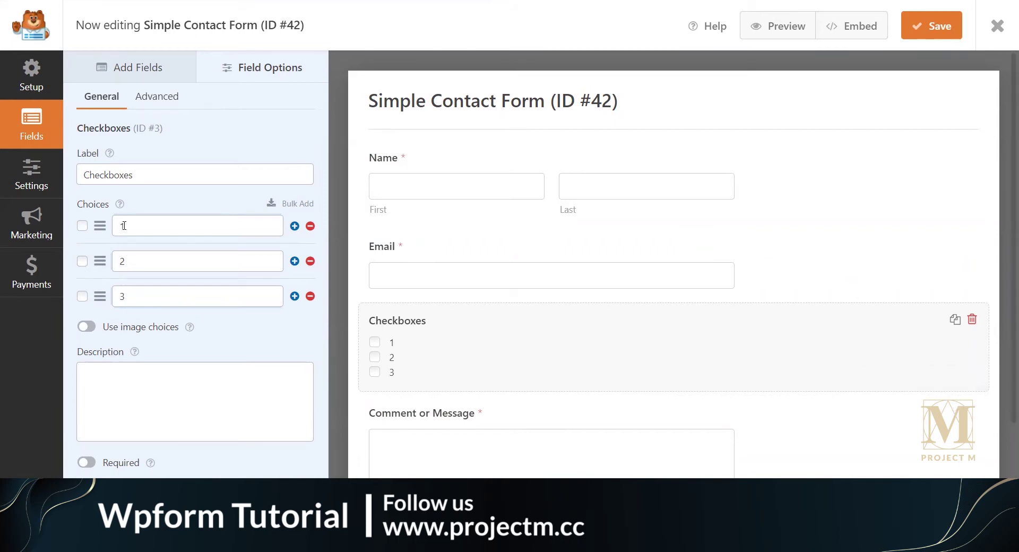
{"action": "left_click", "coordinate": [295, 226]}
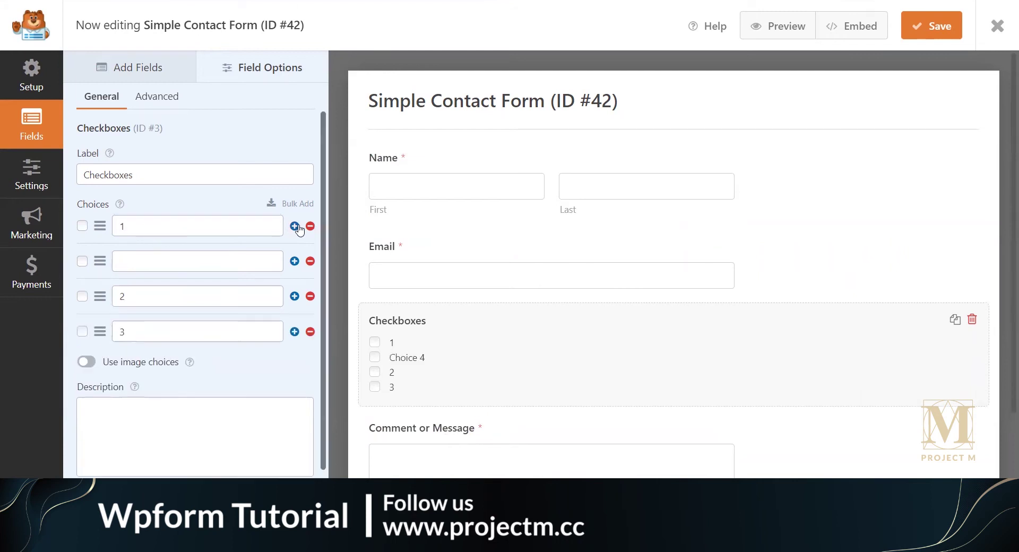
{"action": "left_click", "coordinate": [310, 261]}
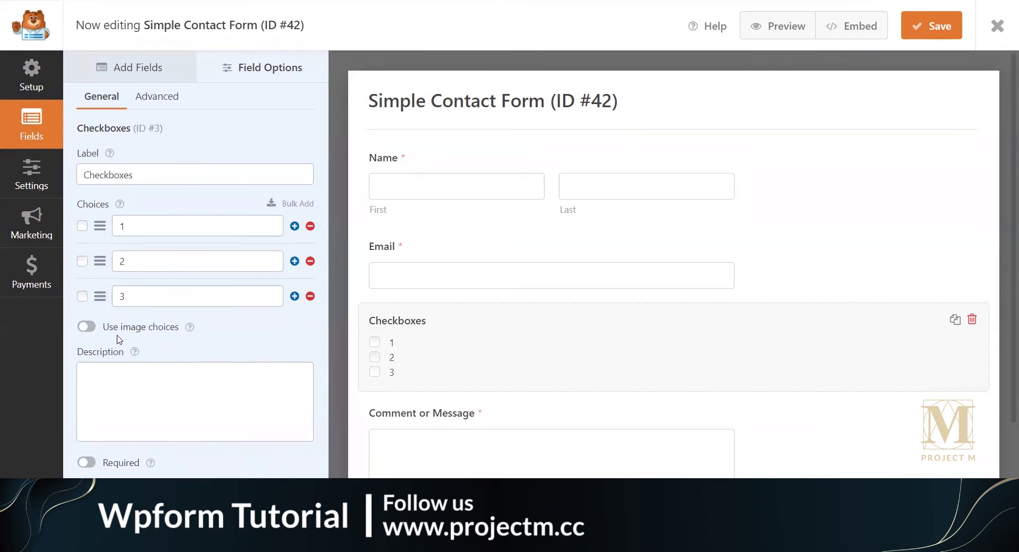
- Enable image choices for the Checkboxes field and upload wedding-table-PN9MNVL.jpg as the image of choice 1, checking it in the form preview
{"action": "left_click", "coordinate": [88, 327]}
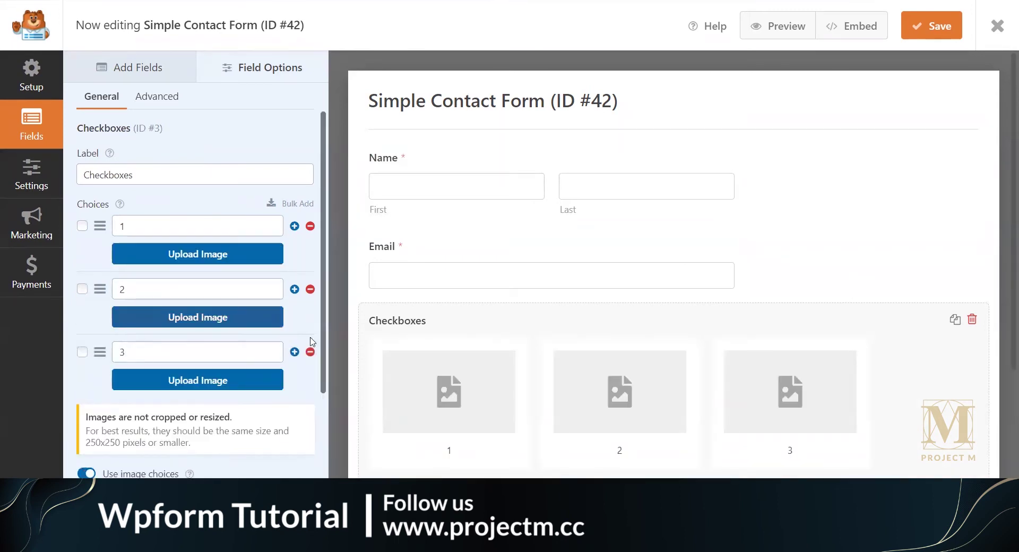
{"action": "left_click", "coordinate": [202, 258]}
{"action": "left_click", "coordinate": [123, 66]}
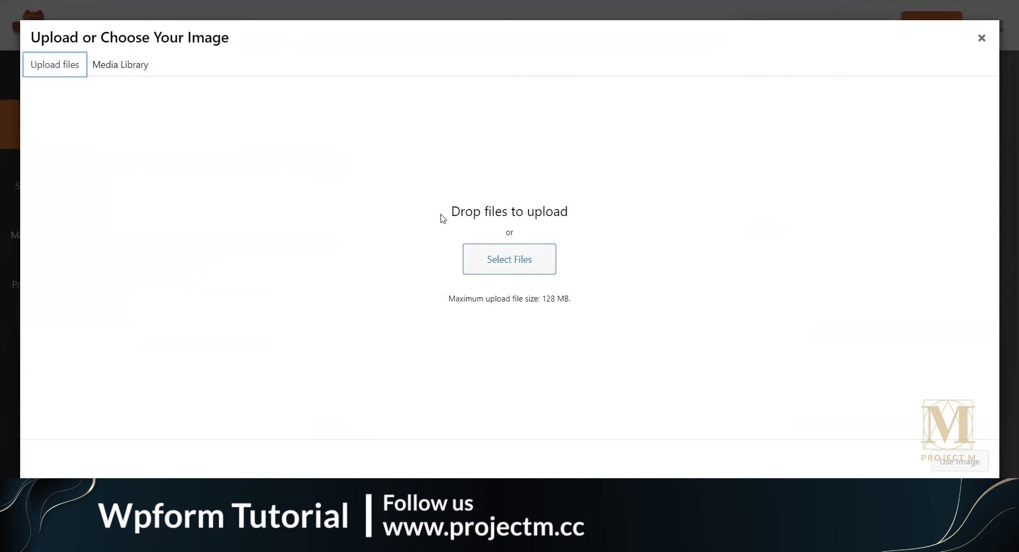
{"action": "left_click", "coordinate": [476, 260]}
{"action": "scroll", "coordinate": [820, 255], "scroll_direction": "down", "scroll_amount": 5}
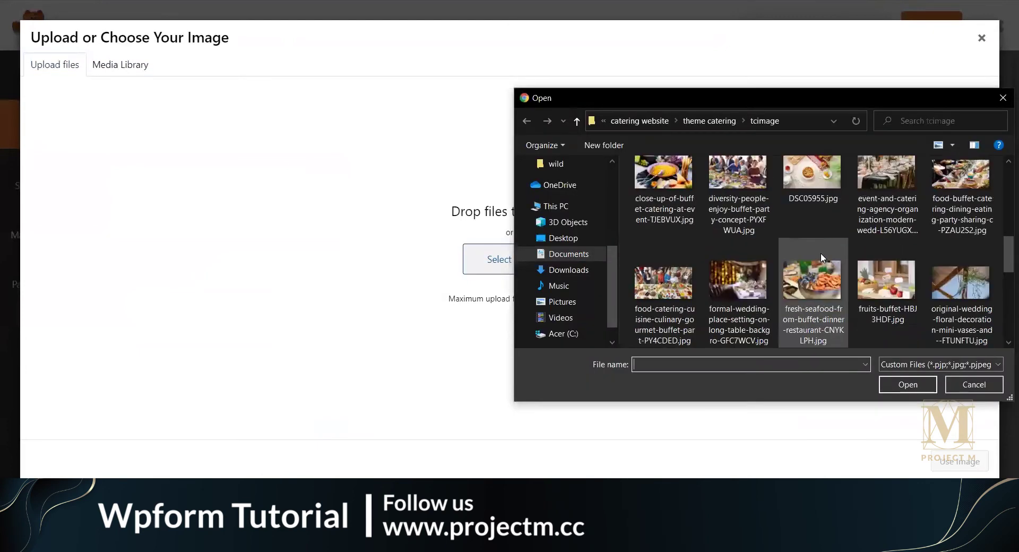
{"action": "left_click", "coordinate": [889, 263]}
{"action": "double_click", "coordinate": [889, 263]}
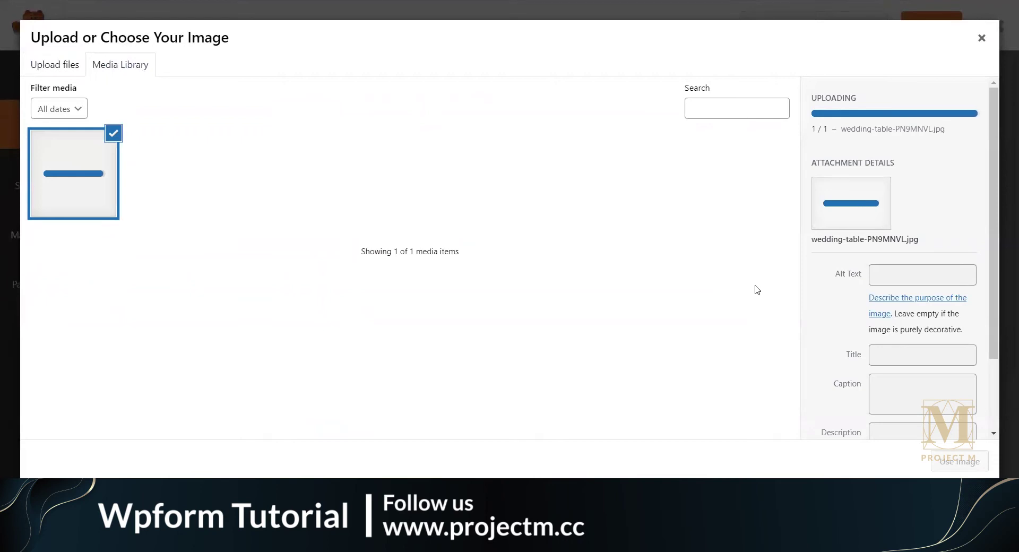
{"action": "left_click", "coordinate": [934, 467]}
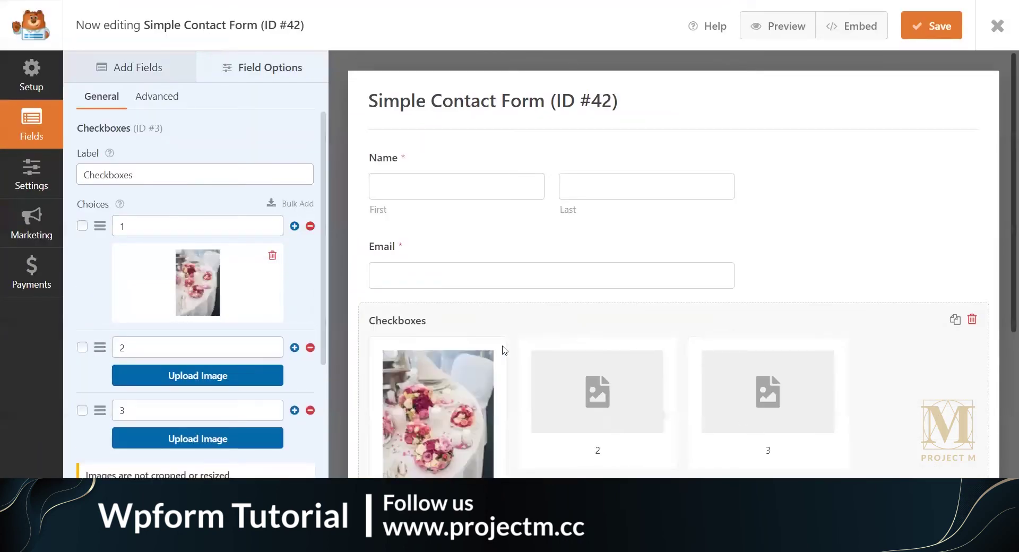
{"action": "scroll", "coordinate": [506, 319], "scroll_direction": "down", "scroll_amount": 4}
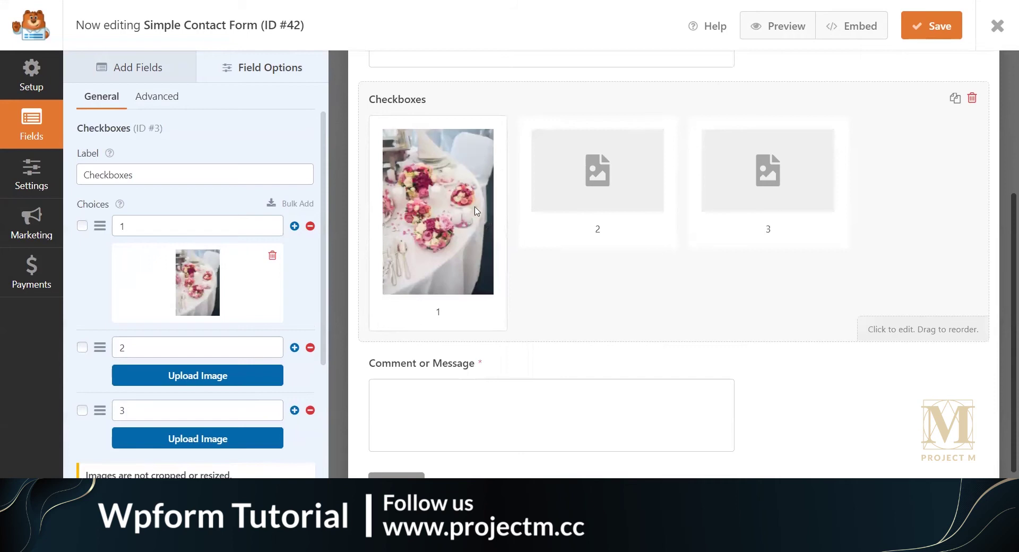
{"action": "scroll", "coordinate": [514, 247], "scroll_direction": "up", "scroll_amount": 4}
{"action": "scroll", "coordinate": [474, 213], "scroll_direction": "down", "scroll_amount": 4}
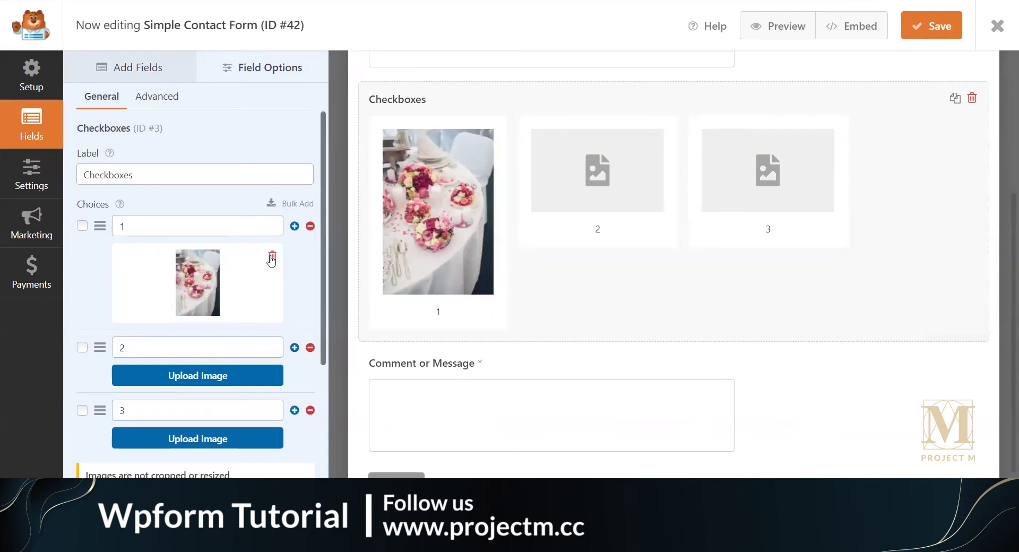
- Remove the image from choice 1 and switch image choices off
{"action": "left_click", "coordinate": [273, 255]}
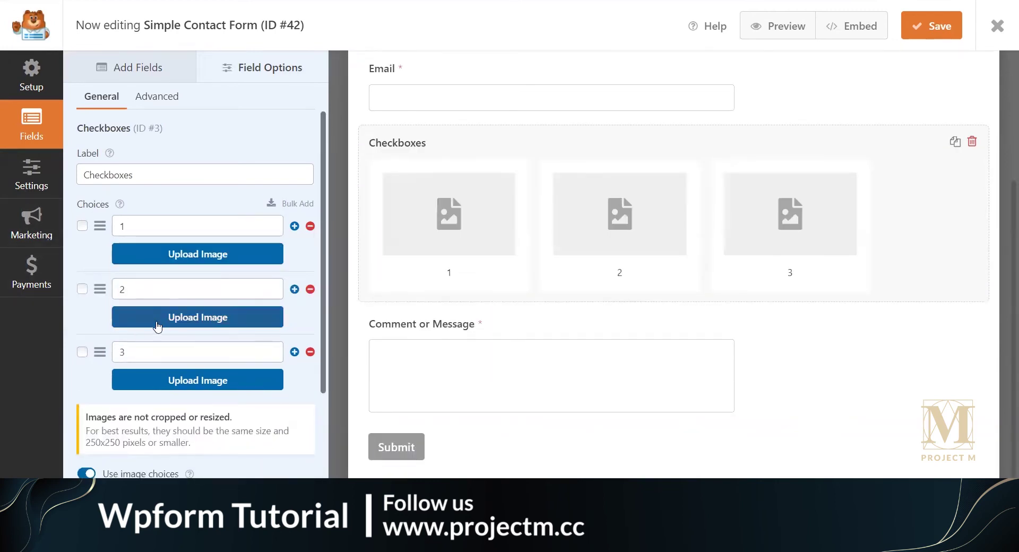
{"action": "scroll", "coordinate": [169, 345], "scroll_direction": "down", "scroll_amount": 1}
{"action": "scroll", "coordinate": [171, 353], "scroll_direction": "down", "scroll_amount": 3}
{"action": "left_click", "coordinate": [86, 329]}
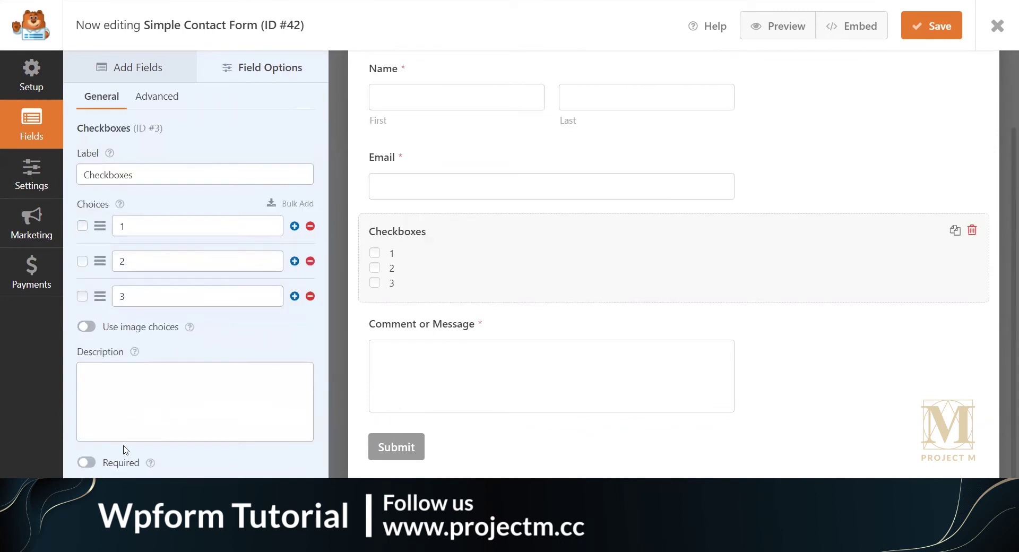
- Try the sample description "weewa" on the Checkboxes field and clear it again
{"action": "left_click", "coordinate": [104, 375]}
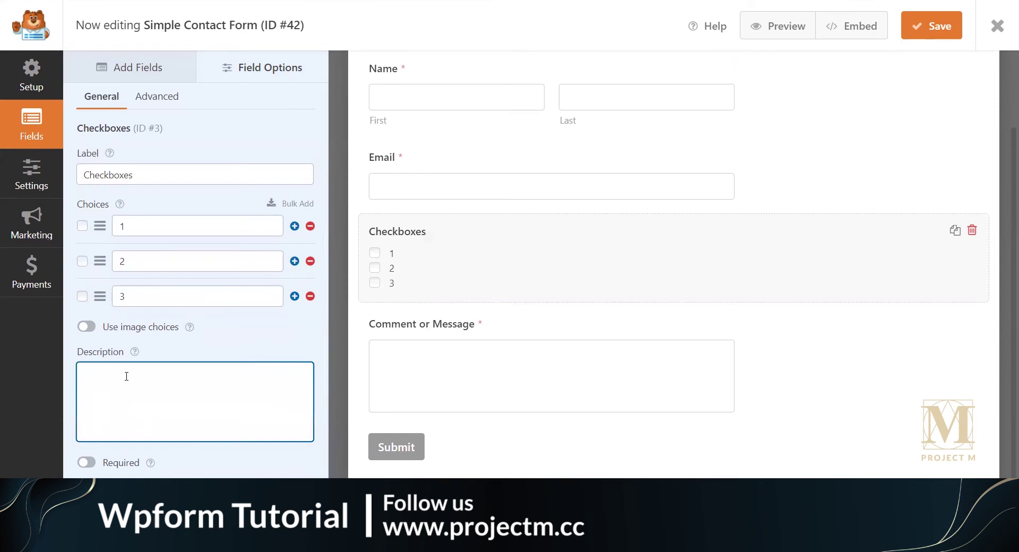
{"action": "type", "text": "weewawea"}
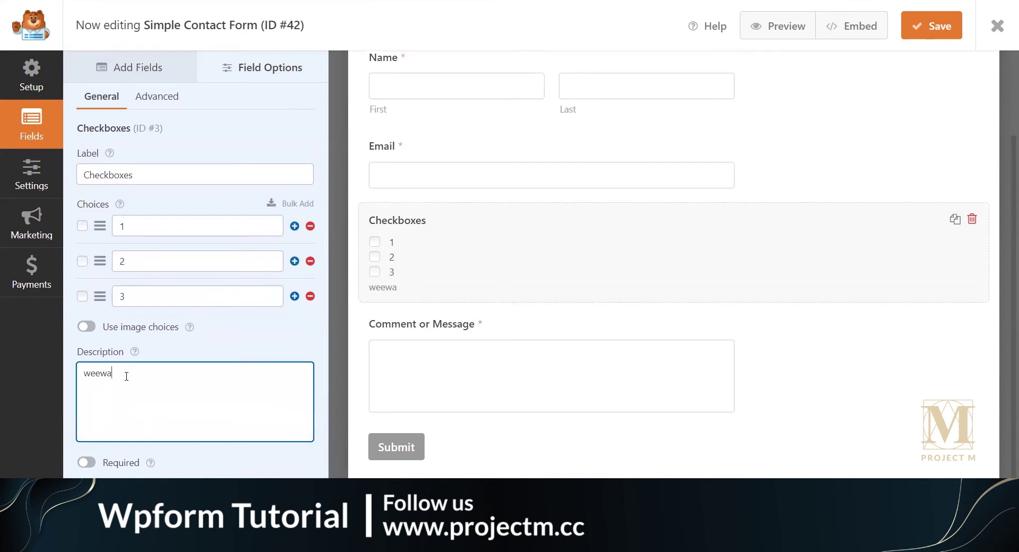
{"action": "key", "text": "BackSpace"}
{"action": "key", "text": "BackSpace"}
{"action": "key", "text": "BackSpace"}
{"action": "key", "text": "BackSpace"}
{"action": "key", "text": "BackSpace"}
- Make the Checkboxes field required and open its advanced options
{"action": "left_click", "coordinate": [88, 462]}
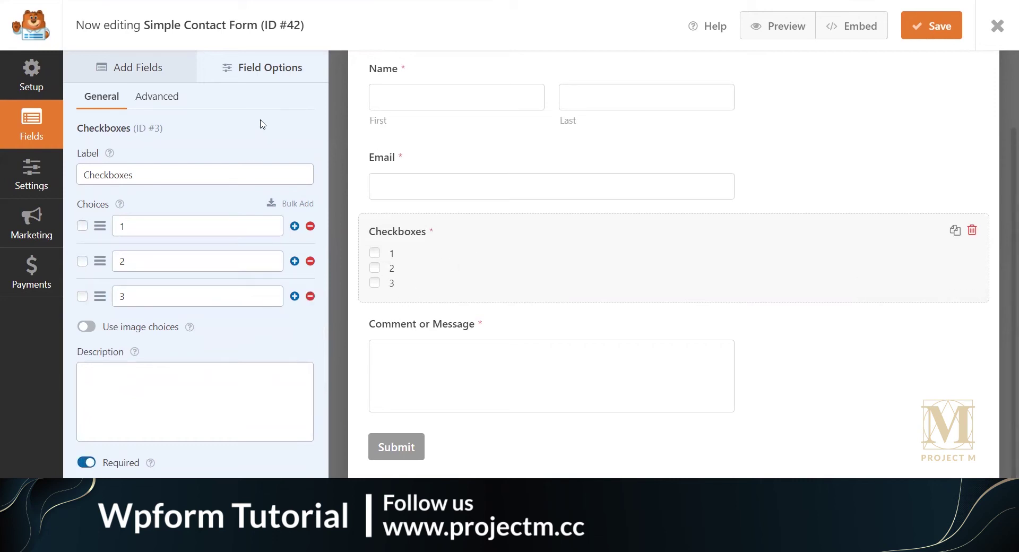
{"action": "left_click", "coordinate": [160, 98]}
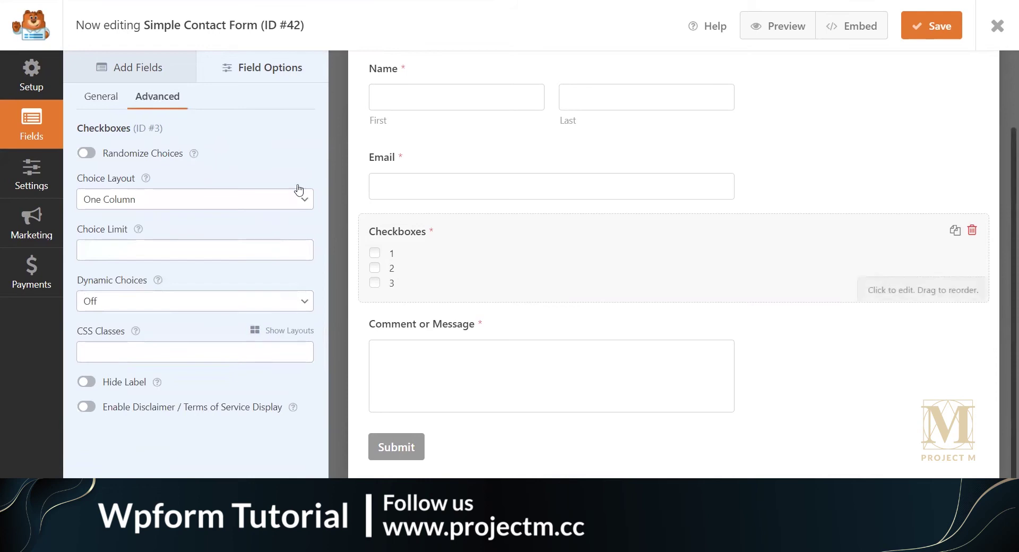
- Try the Randomize Choices option of the Checkboxes field and switch it off again
{"action": "left_click", "coordinate": [86, 153]}
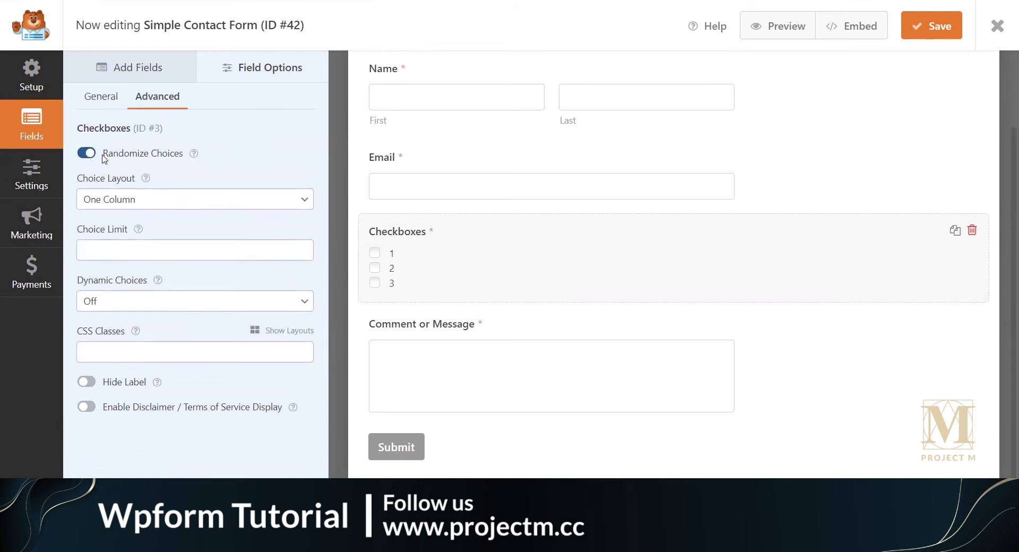
{"action": "left_click_drag", "start_coordinate": [105, 157], "coordinate": [166, 164]}
{"action": "left_click", "coordinate": [156, 162]}
{"action": "left_click", "coordinate": [109, 158]}
{"action": "left_click", "coordinate": [91, 155]}
- Try the Two Columns, Three Columns and Inline choice layouts, and return the layout to One Column
{"action": "left_click", "coordinate": [165, 204]}
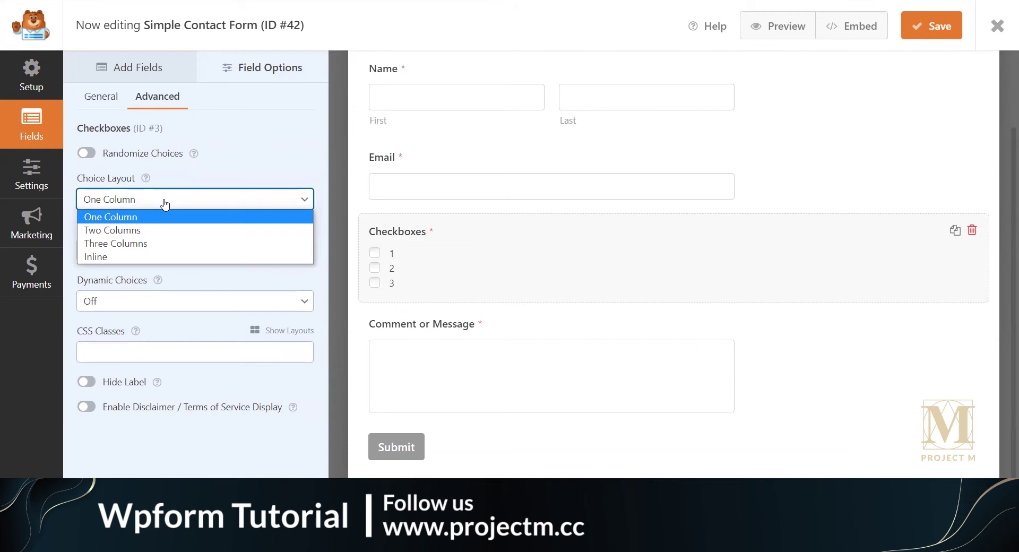
{"action": "left_click", "coordinate": [141, 230]}
{"action": "left_click", "coordinate": [191, 199]}
{"action": "left_click", "coordinate": [127, 243]}
{"action": "scroll", "coordinate": [550, 319], "scroll_direction": "up", "scroll_amount": 1}
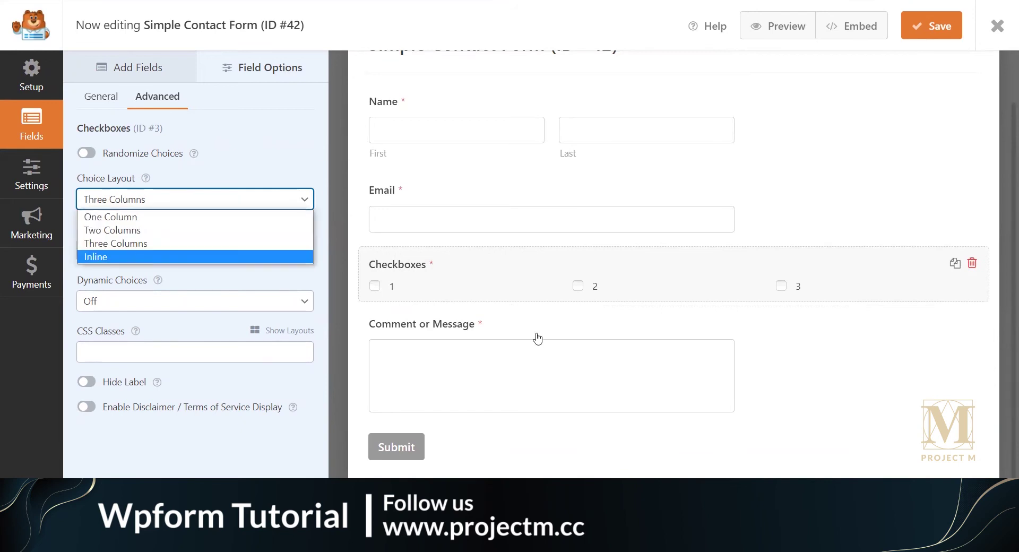
{"action": "left_click", "coordinate": [138, 258]}
{"action": "left_click", "coordinate": [234, 213]}
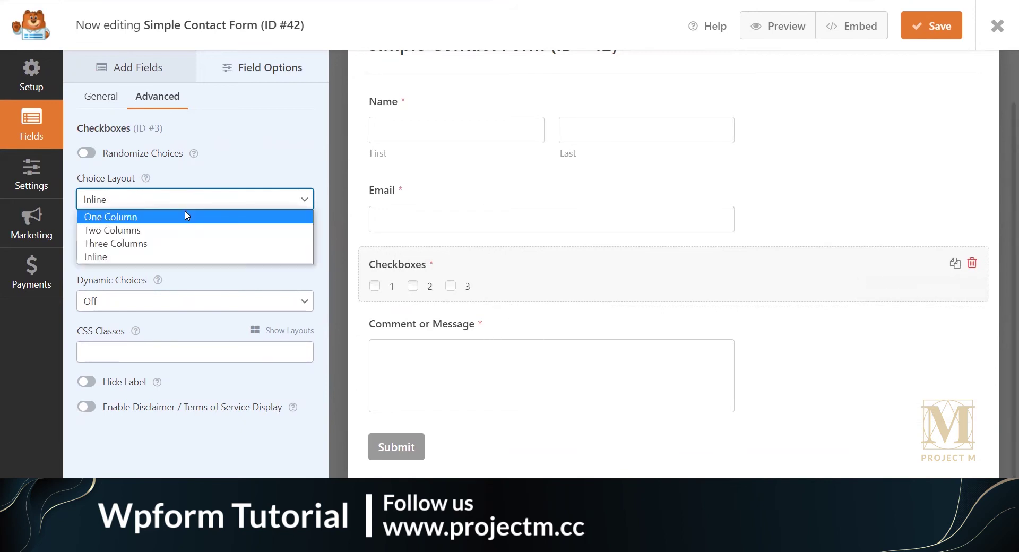
{"action": "left_click", "coordinate": [185, 216]}
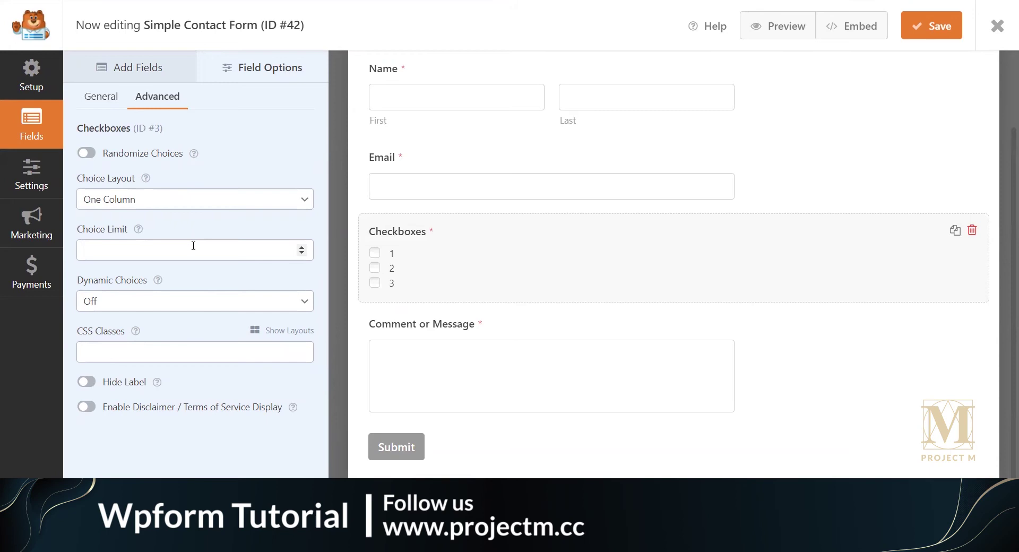
- Set the Choice Limit of the Checkboxes field to 1
{"action": "left_click", "coordinate": [301, 247]}
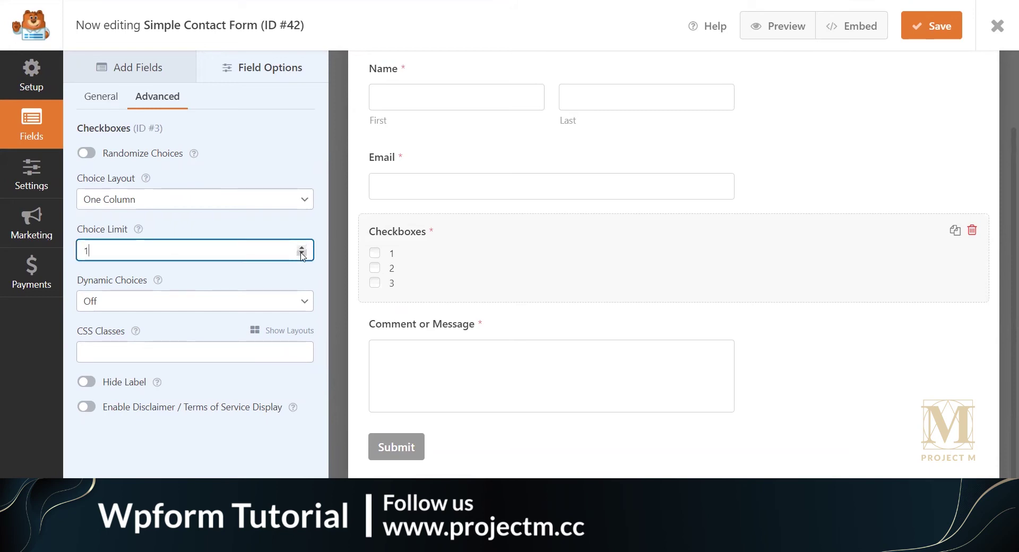
{"action": "left_click", "coordinate": [282, 225]}
{"action": "left_click", "coordinate": [300, 250]}
{"action": "left_click", "coordinate": [302, 247]}
{"action": "left_click", "coordinate": [302, 247]}
{"action": "left_click", "coordinate": [302, 246]}
{"action": "left_click", "coordinate": [302, 246]}
{"action": "left_click", "coordinate": [302, 254]}
- Try Post Type and Taxonomy as the source of dynamic choices, and set Dynamic Choices back to Off
{"action": "left_click", "coordinate": [191, 301]}
{"action": "key", "text": "Down"}
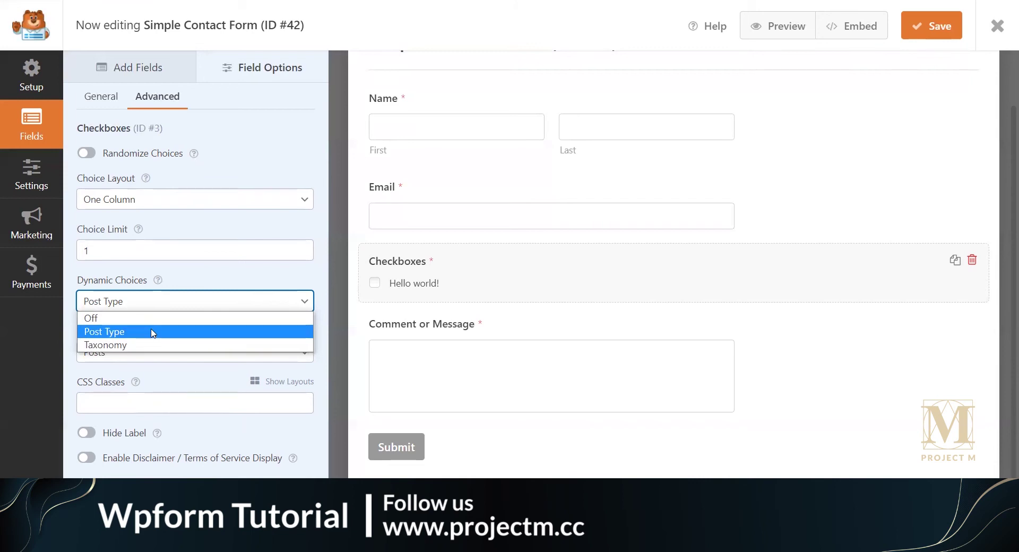
{"action": "left_click", "coordinate": [132, 345]}
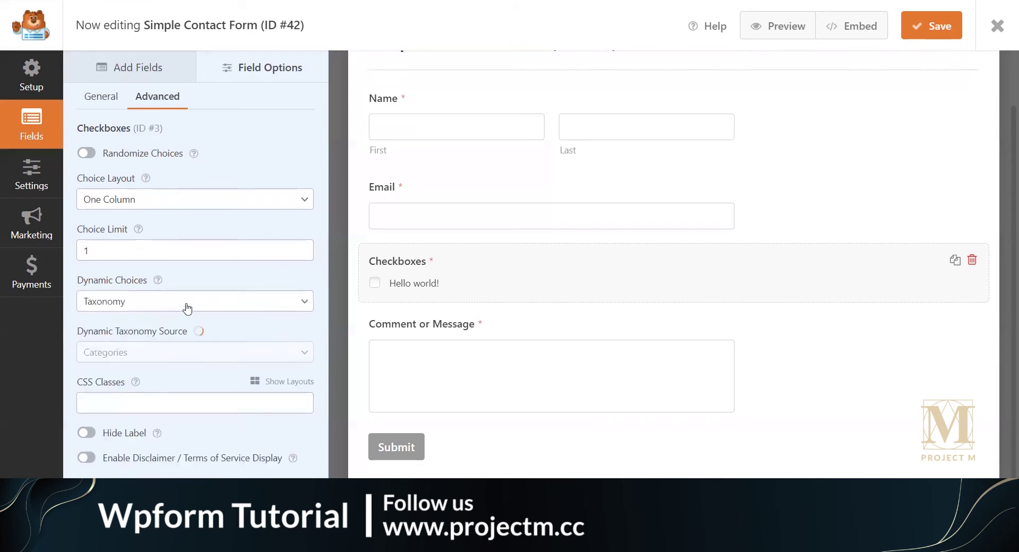
{"action": "left_click", "coordinate": [178, 301]}
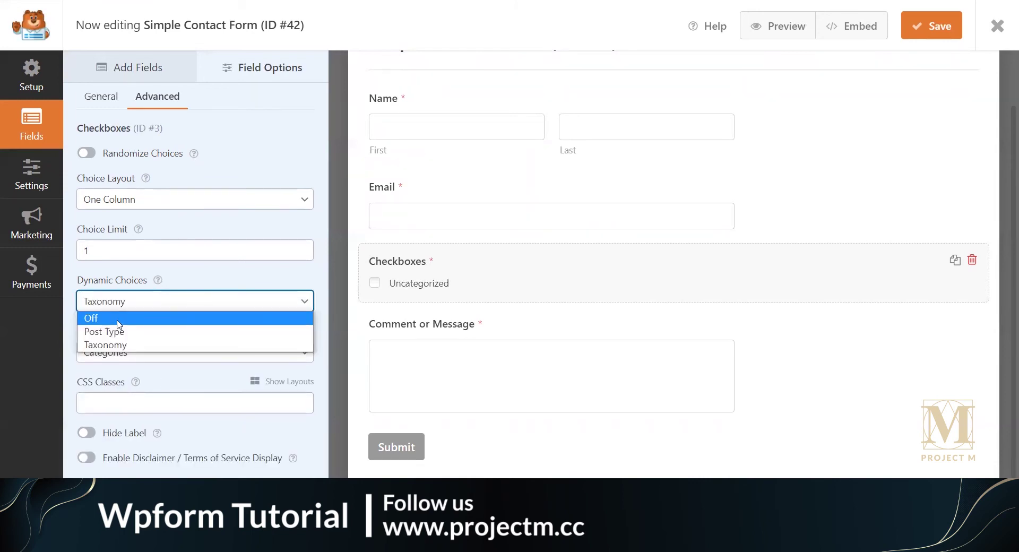
{"action": "left_click", "coordinate": [165, 317]}
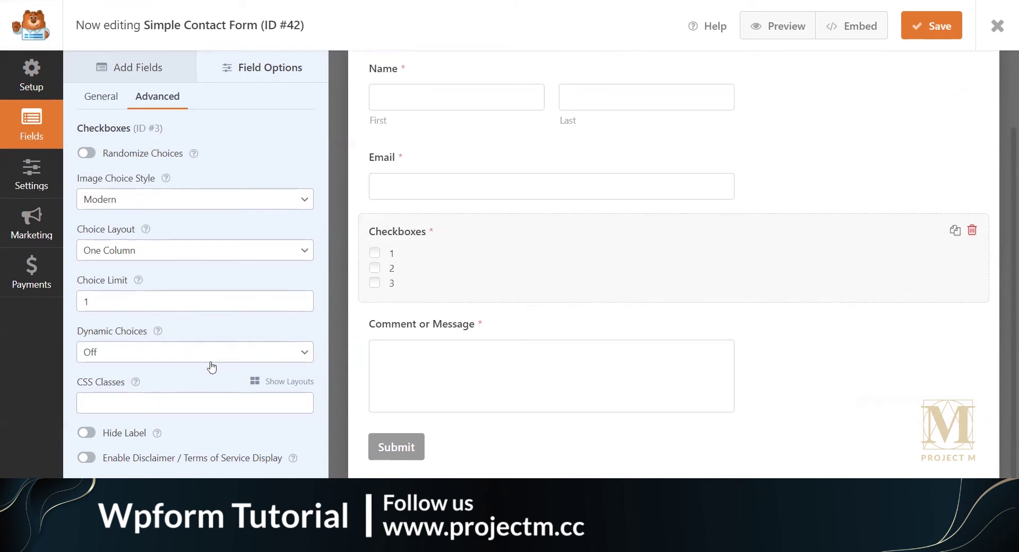
- Try the Hide Label and Disclaimer / Terms of Service Display options, switching each off again
{"action": "left_click", "coordinate": [86, 432]}
{"action": "left_click", "coordinate": [86, 433]}
{"action": "left_click", "coordinate": [87, 458]}
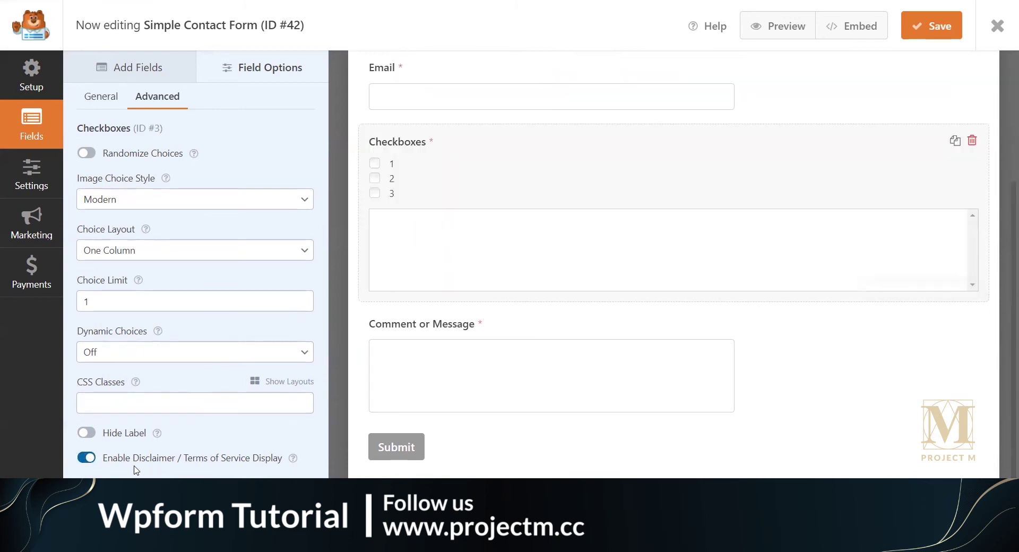
{"action": "left_click", "coordinate": [87, 458]}
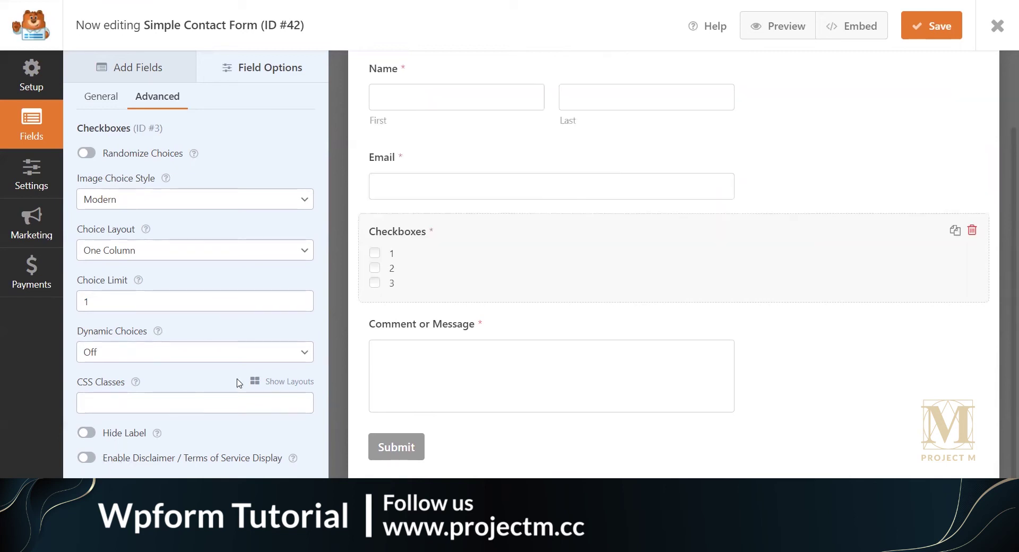
- Return to the Checkboxes field's general options, reopen the list of available fields and look over the whole form
{"action": "left_click", "coordinate": [117, 105]}
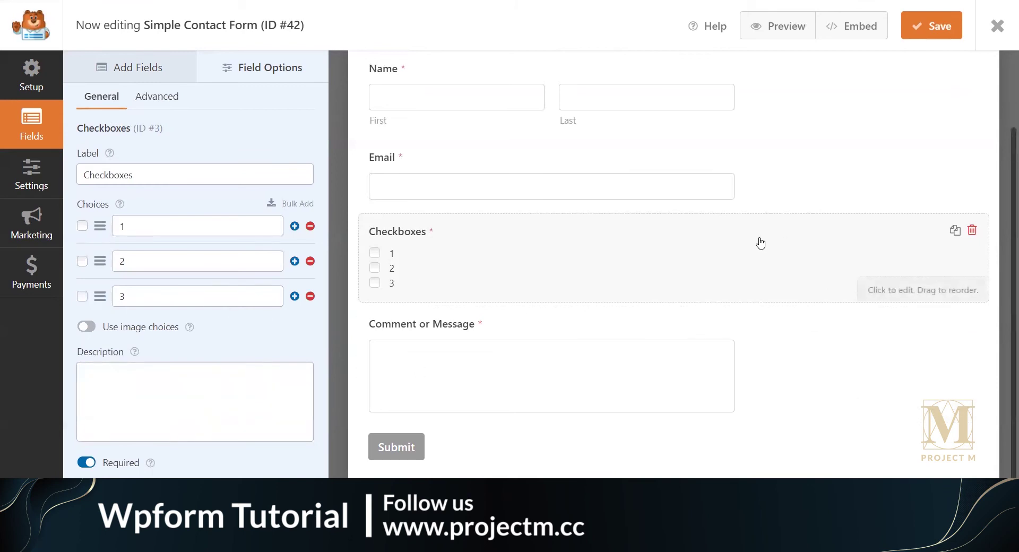
{"action": "left_click", "coordinate": [136, 74]}
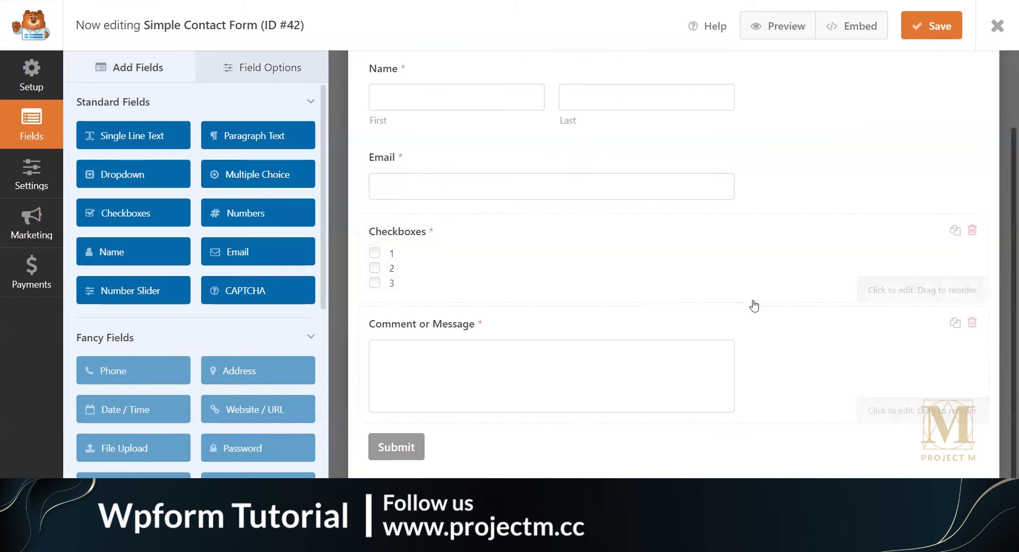
{"action": "scroll", "coordinate": [684, 237], "scroll_direction": "up", "scroll_amount": 2}
{"action": "scroll", "coordinate": [693, 240], "scroll_direction": "down", "scroll_amount": 2}
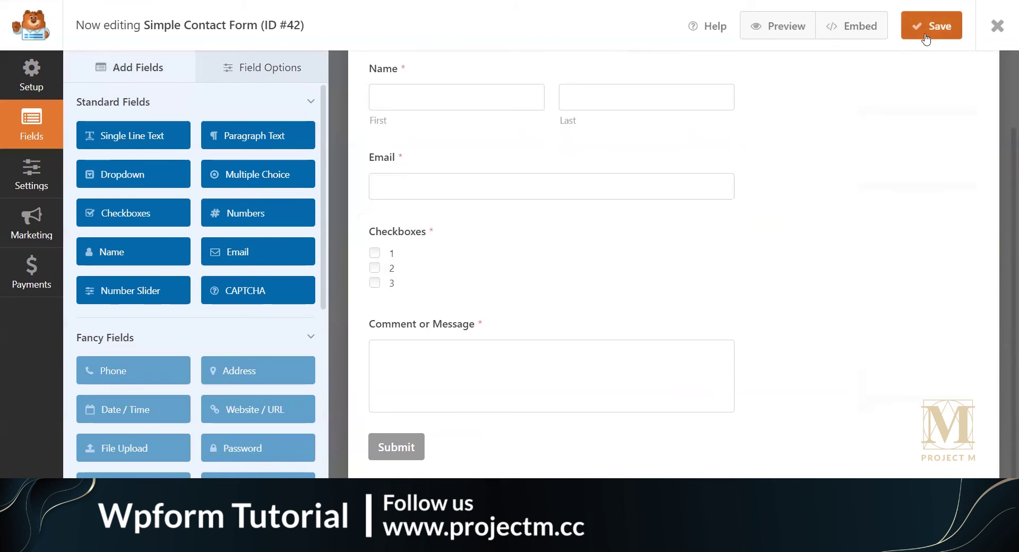
- Preview the contact form on a separate page, look over its fields, and return to the form builder
{"action": "right_click", "coordinate": [772, 33]}
{"action": "left_click", "coordinate": [791, 52]}
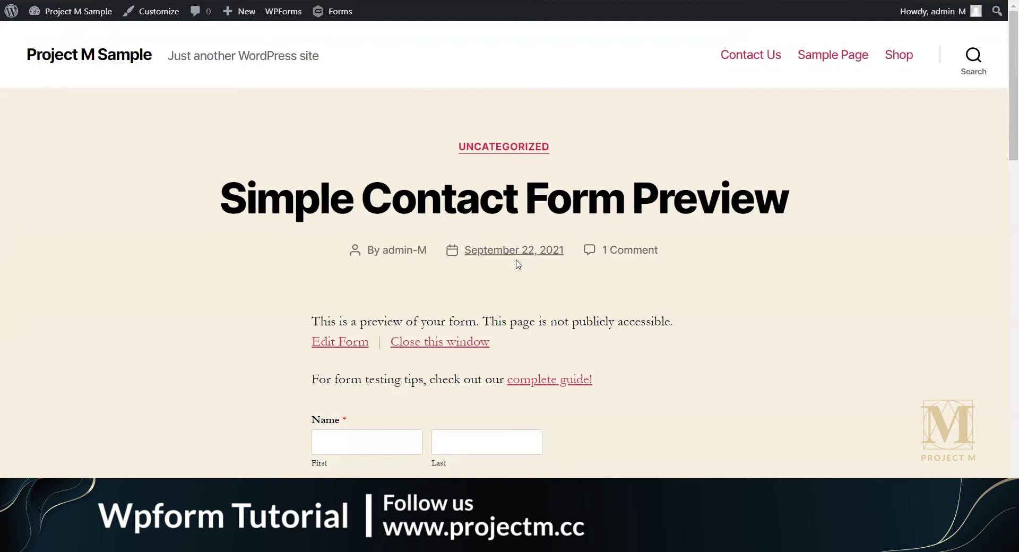
{"action": "scroll", "coordinate": [530, 273], "scroll_direction": "down", "scroll_amount": 4}
{"action": "left_click", "coordinate": [340, 215]}
{"action": "left_click", "coordinate": [467, 223]}
{"action": "left_click", "coordinate": [348, 292]}
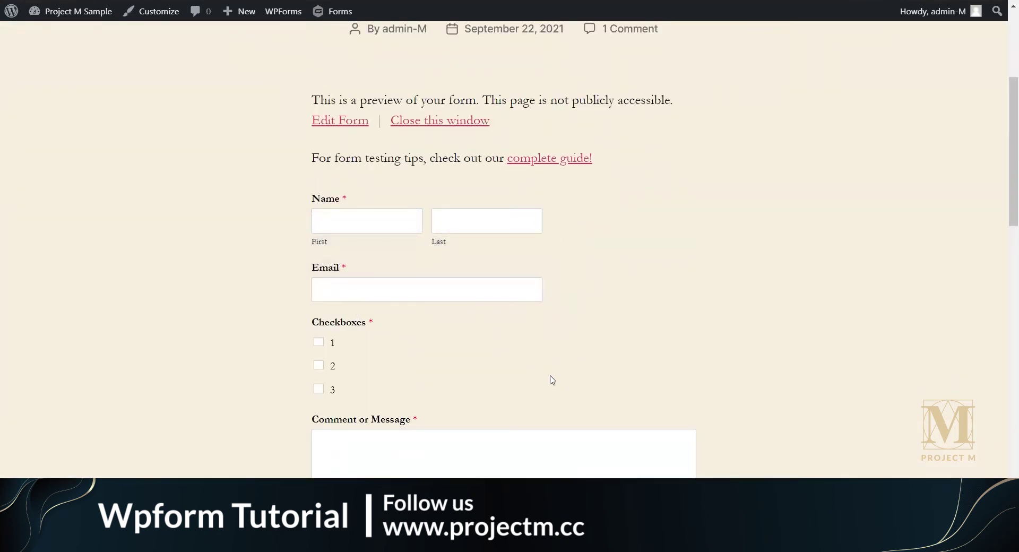
{"action": "scroll", "coordinate": [546, 376], "scroll_direction": "down", "scroll_amount": 4}
{"action": "scroll", "coordinate": [358, 271], "scroll_direction": "up", "scroll_amount": 8}
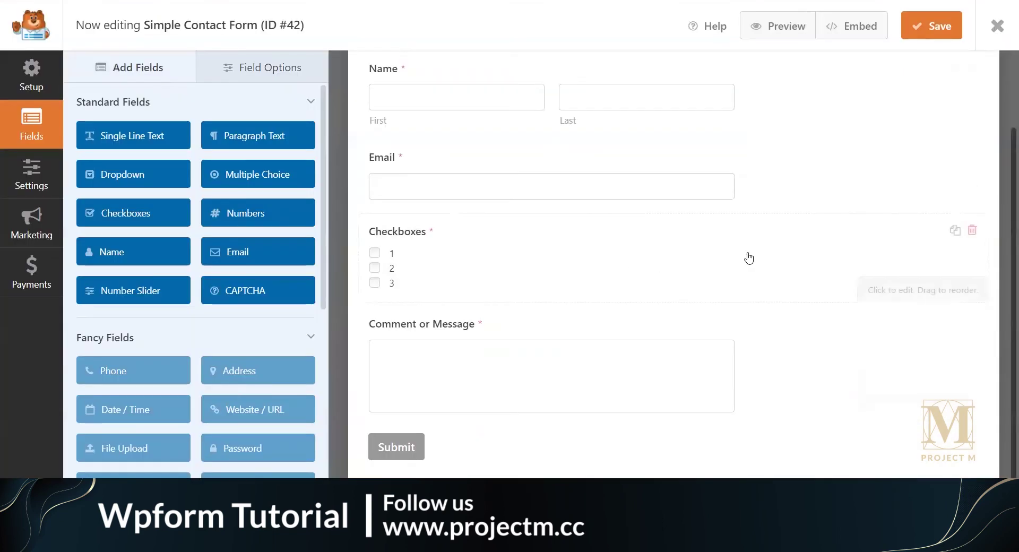
{"action": "scroll", "coordinate": [748, 257], "scroll_direction": "up", "scroll_amount": 2}
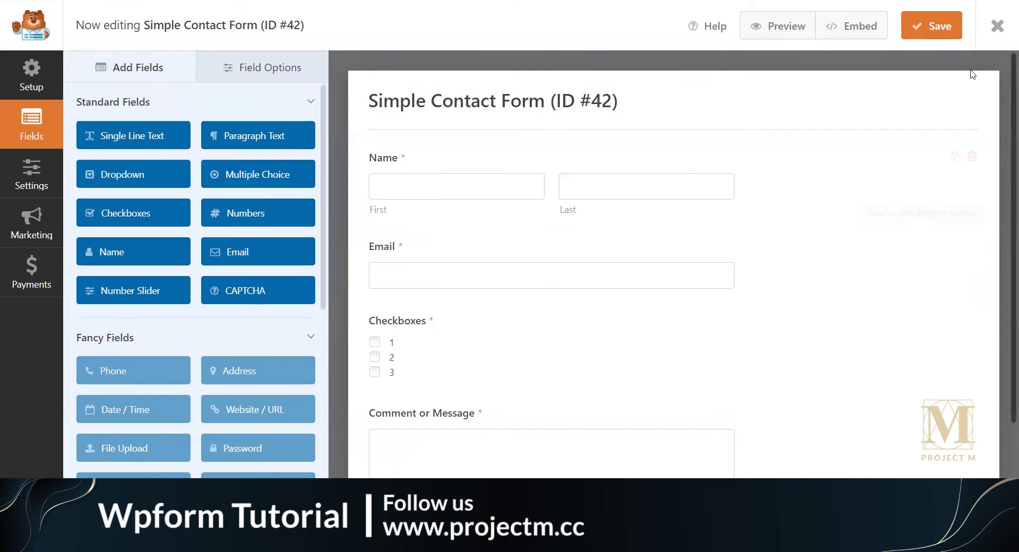
- Close the form builder and reopen the Simple Contact Form with shortcode ID 42 for editing
{"action": "left_click", "coordinate": [998, 27]}
{"action": "mouse_move", "coordinate": [194, 242]}
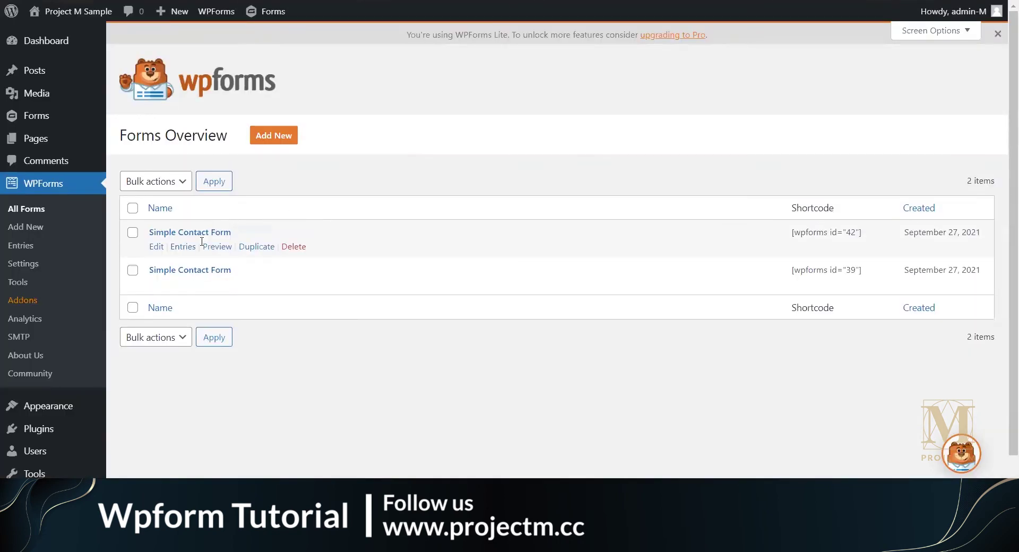
{"action": "left_click", "coordinate": [161, 248]}
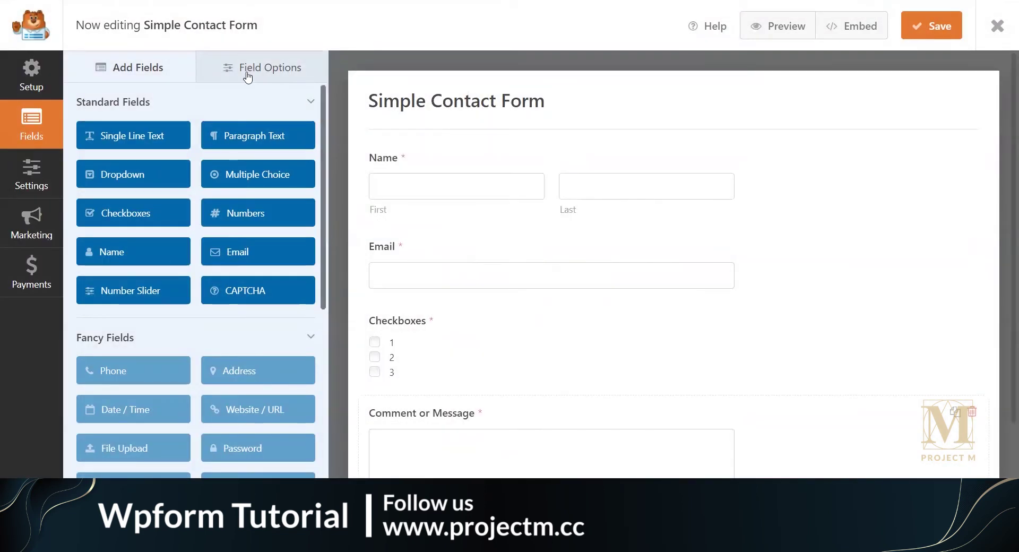
{"action": "left_click", "coordinate": [246, 69]}
{"action": "left_click", "coordinate": [130, 68]}
- Rename the form as demo Contact Form in its setup, save it and close the form builder
{"action": "left_click", "coordinate": [31, 74]}
{"action": "left_click_drag", "start_coordinate": [441, 109], "coordinate": [292, 112]}
{"action": "left_click", "coordinate": [354, 109]}
{"action": "key", "text": "shift+Home"}
{"action": "type", "text": "demo"}
{"action": "left_click", "coordinate": [925, 32]}
{"action": "left_click", "coordinate": [998, 25]}
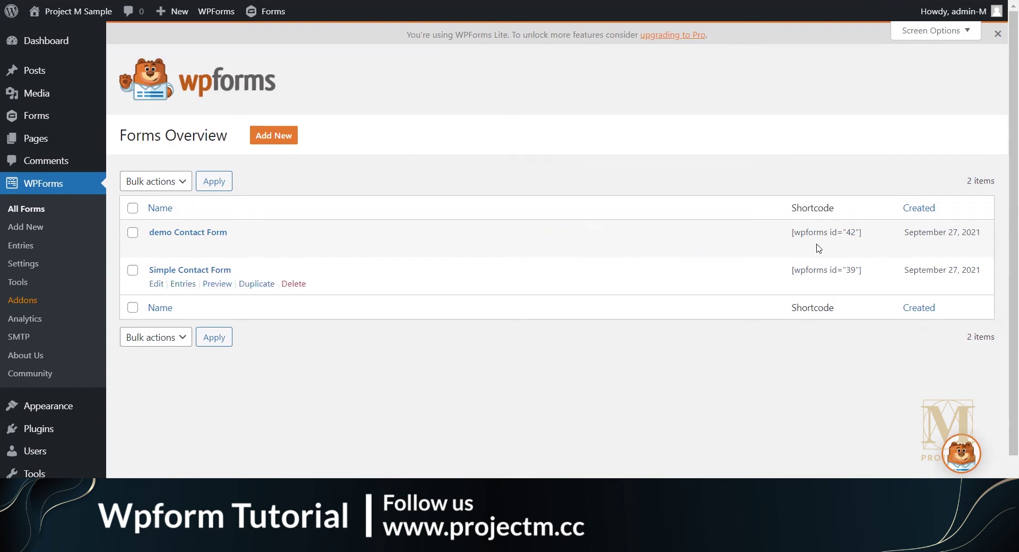
- Copy the shortcode [wpforms id="42"] of the demo Contact Form from the forms overview
{"action": "left_click_drag", "start_coordinate": [785, 209], "coordinate": [842, 223]}
{"action": "left_click", "coordinate": [869, 244]}
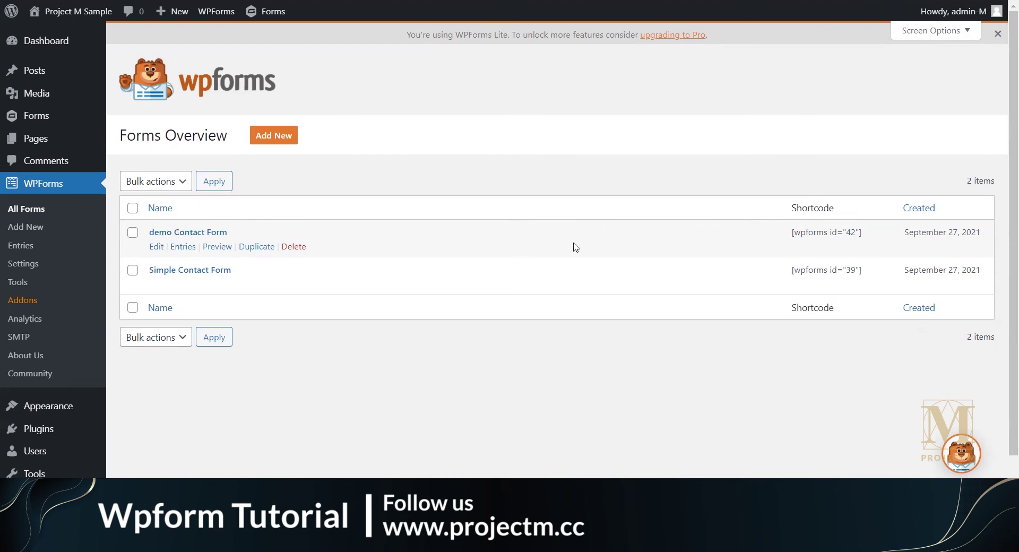
{"action": "mouse_move", "coordinate": [788, 236]}
{"action": "left_mouse_down"}
{"action": "mouse_move", "coordinate": [868, 237]}
{"action": "mouse_move", "coordinate": [787, 236]}
{"action": "left_mouse_up"}
{"action": "key", "text": "ctrl+c"}
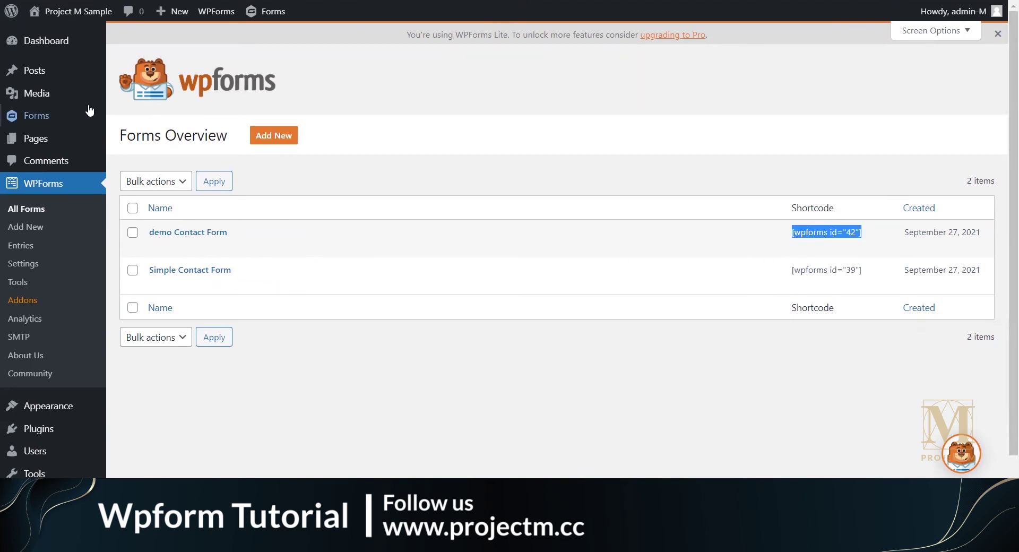
- Open the Contact Us page for editing, paste the form shortcode [wpforms id="42"] into its content and update the page
{"action": "mouse_move", "coordinate": [22, 141]}
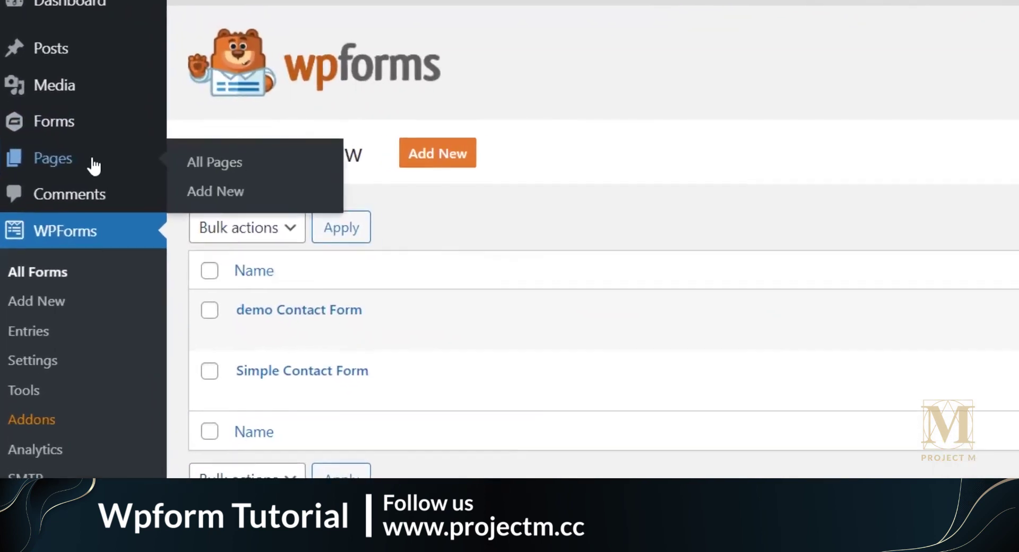
{"action": "left_click", "coordinate": [225, 165]}
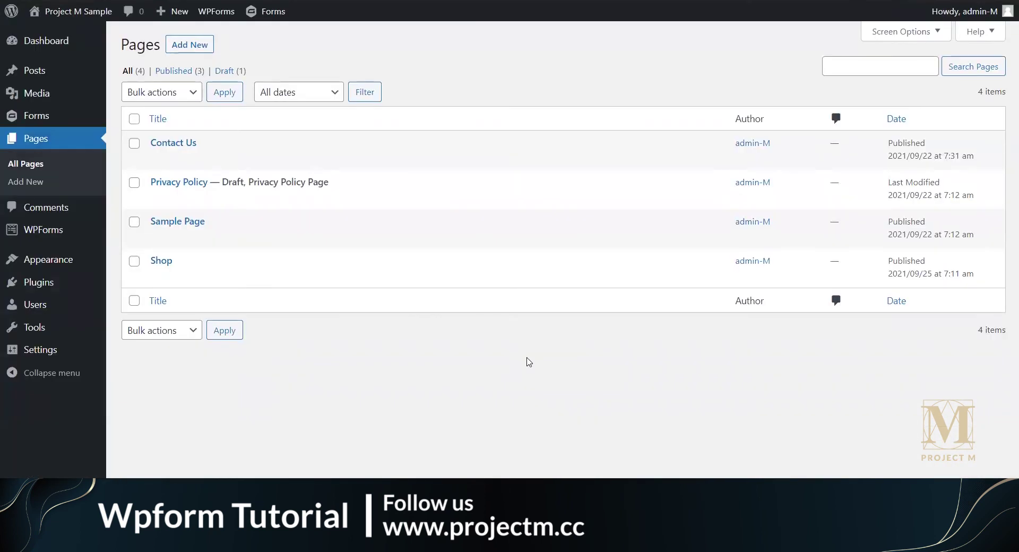
{"action": "mouse_move", "coordinate": [173, 170]}
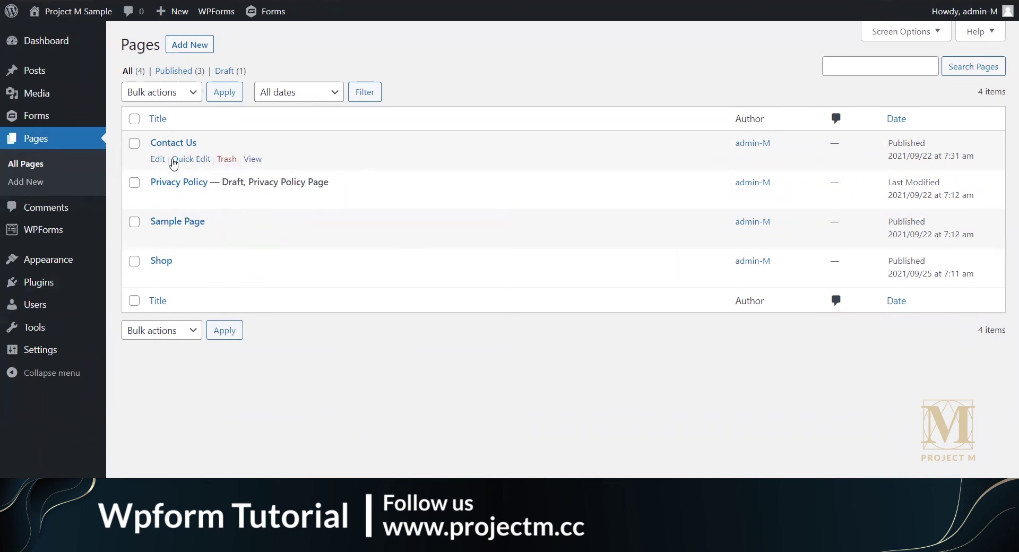
{"action": "left_click", "coordinate": [156, 163]}
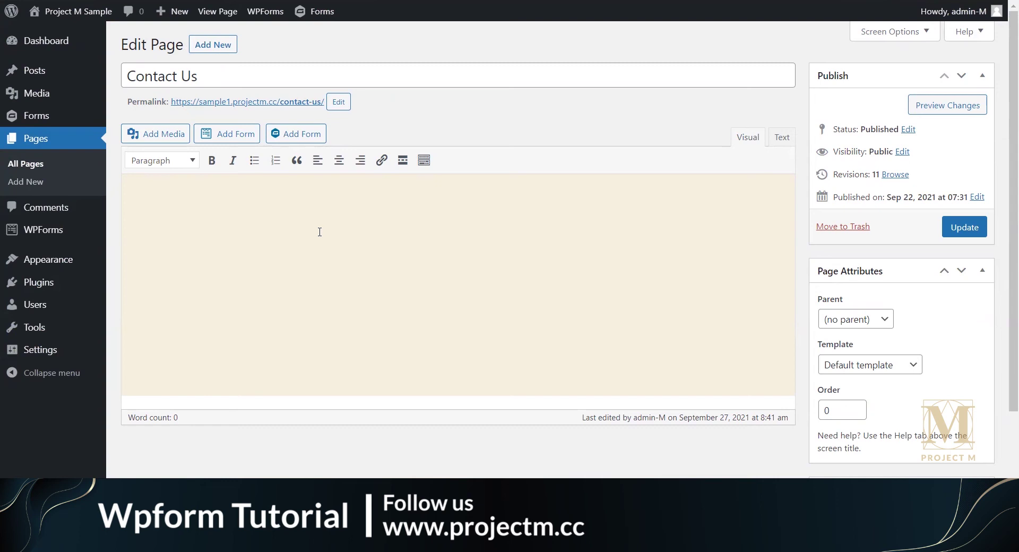
{"action": "key", "text": "ctrl+v"}
{"action": "left_click", "coordinate": [981, 229]}
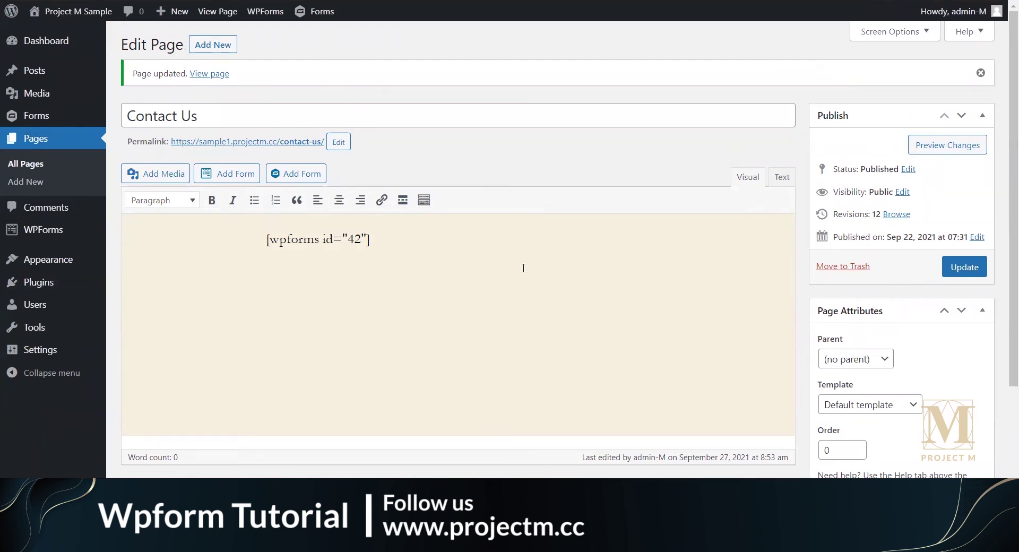
{"action": "left_click", "coordinate": [946, 269]}
- View the published Contact Us page and check the Name, Email and message fields of the embedded form
{"action": "right_click", "coordinate": [278, 141]}
{"action": "left_click", "coordinate": [260, 53]}
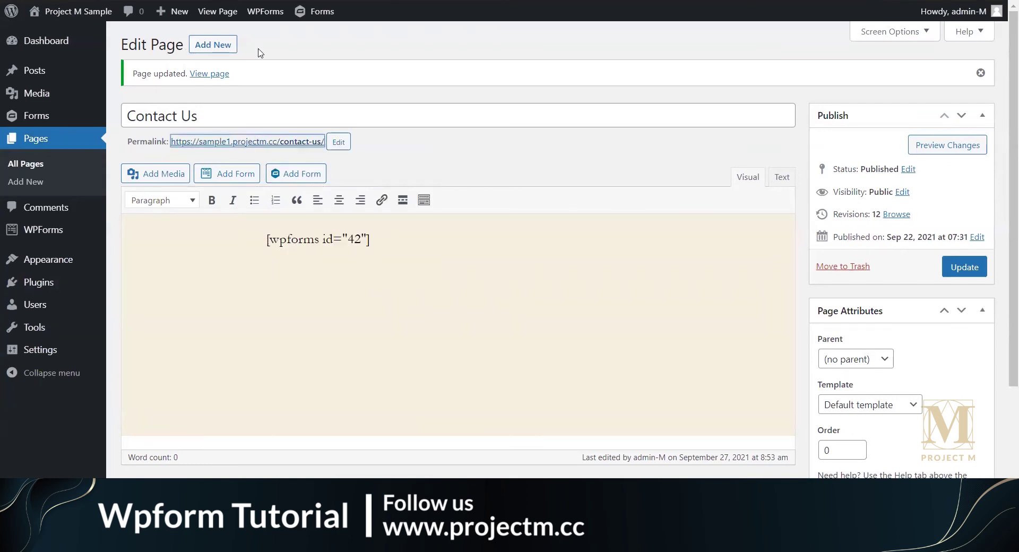
{"action": "key", "text": "Return"}
{"action": "scroll", "coordinate": [467, 273], "scroll_direction": "down", "scroll_amount": 4}
{"action": "left_click", "coordinate": [409, 131]}
{"action": "left_click", "coordinate": [451, 127]}
{"action": "left_click", "coordinate": [439, 181]}
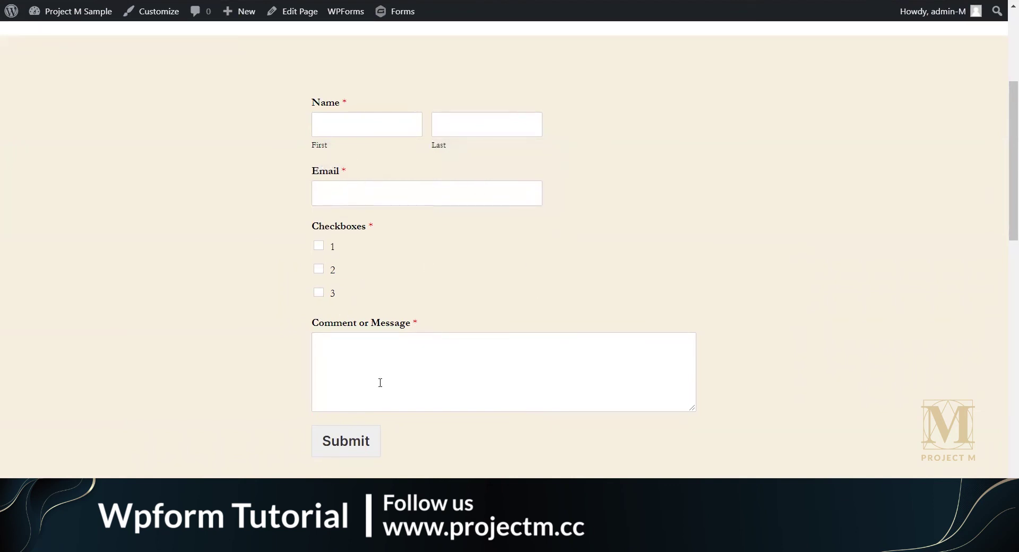
{"action": "scroll", "coordinate": [547, 353], "scroll_direction": "down", "scroll_amount": 4}
{"action": "scroll", "coordinate": [566, 361], "scroll_direction": "up", "scroll_amount": 4}
- Test the choice limit by ticking several Checkboxes options, clear them again and look over the rest of the Contact Us page
{"action": "left_click", "coordinate": [319, 246]}
{"action": "left_click", "coordinate": [320, 271]}
{"action": "left_click", "coordinate": [319, 246]}
{"action": "left_click", "coordinate": [319, 269]}
{"action": "left_click", "coordinate": [319, 270]}
{"action": "left_click", "coordinate": [319, 292]}
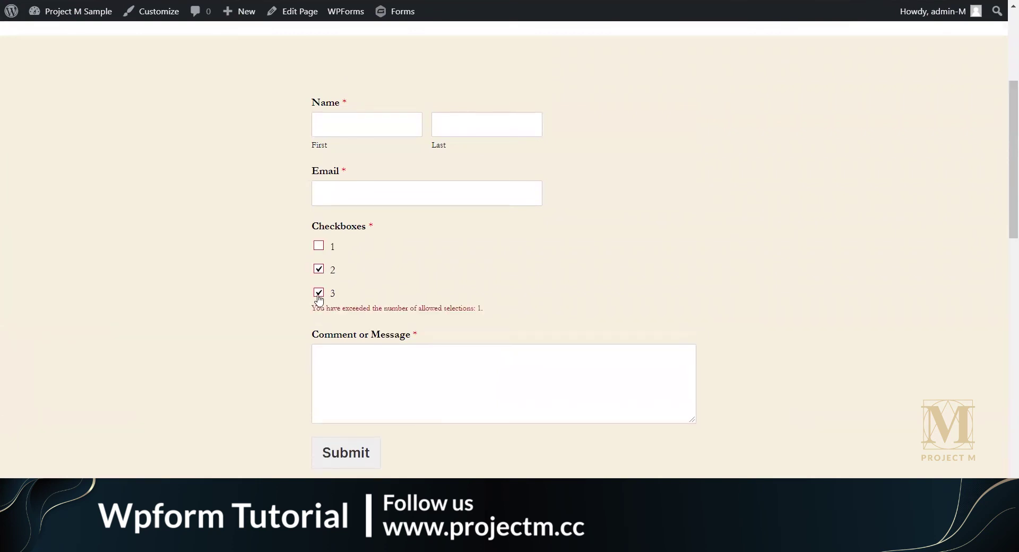
{"action": "left_click", "coordinate": [319, 293]}
{"action": "left_click", "coordinate": [319, 269]}
{"action": "scroll", "coordinate": [436, 318], "scroll_direction": "down", "scroll_amount": 4}
{"action": "scroll", "coordinate": [436, 318], "scroll_direction": "down", "scroll_amount": 5}
{"action": "scroll", "coordinate": [534, 330], "scroll_direction": "up", "scroll_amount": 9}
{"action": "scroll", "coordinate": [619, 248], "scroll_direction": "up", "scroll_amount": 5}
{"action": "scroll", "coordinate": [619, 273], "scroll_direction": "down", "scroll_amount": 13}
{"action": "scroll", "coordinate": [626, 282], "scroll_direction": "up", "scroll_amount": 9}
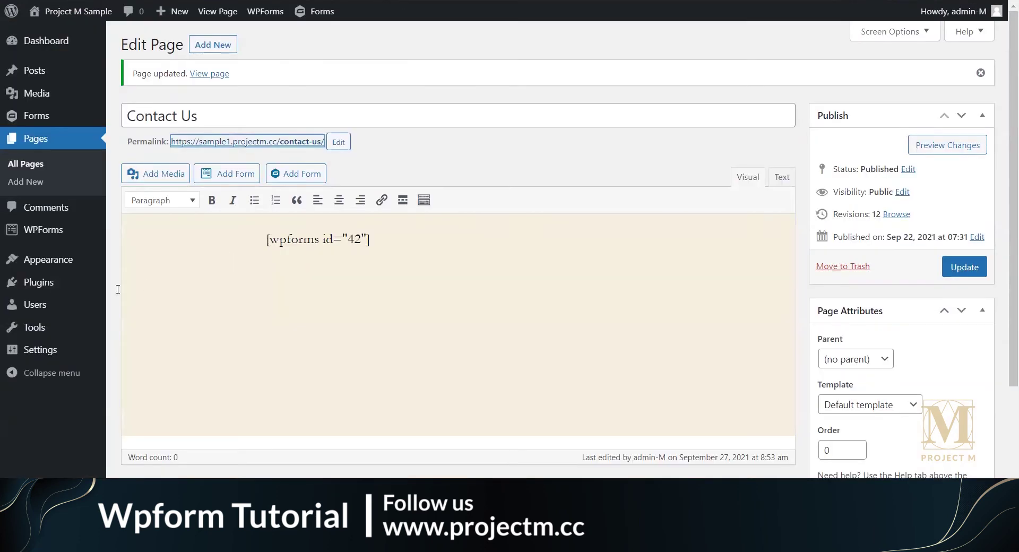
- Return to the WPForms forms list, edit the demo Contact Form and open its general settings
{"action": "left_click", "coordinate": [56, 235]}
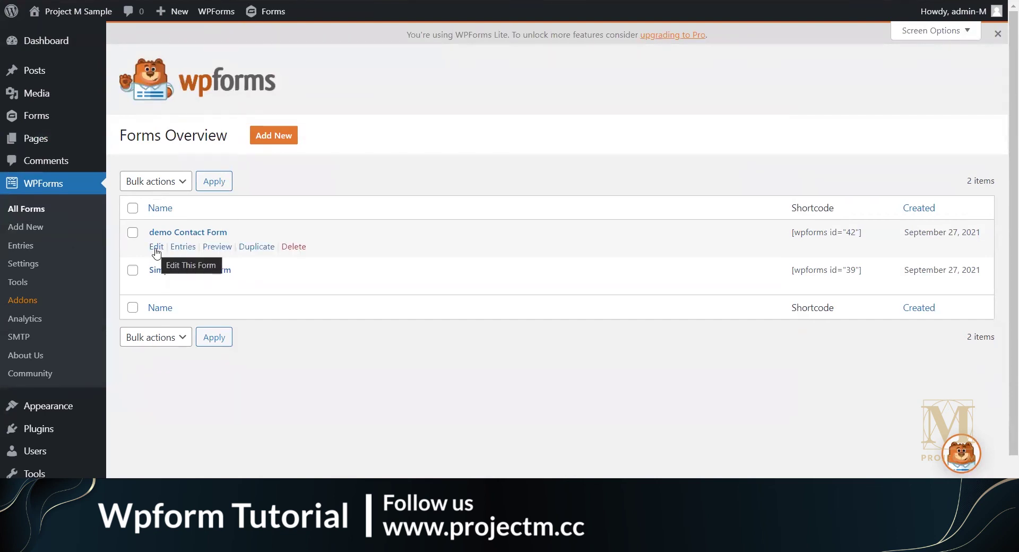
{"action": "left_click", "coordinate": [156, 246]}
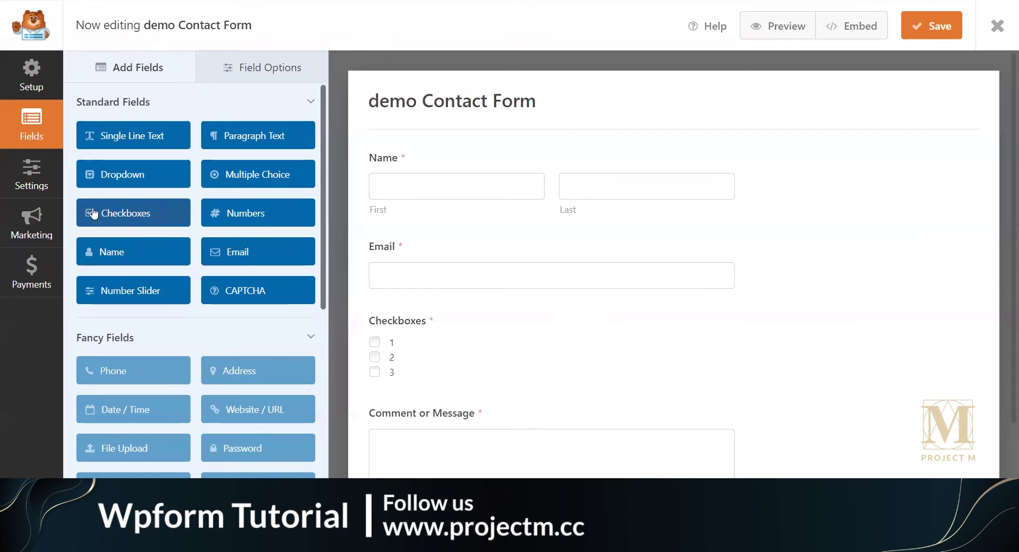
{"action": "left_click", "coordinate": [36, 192]}
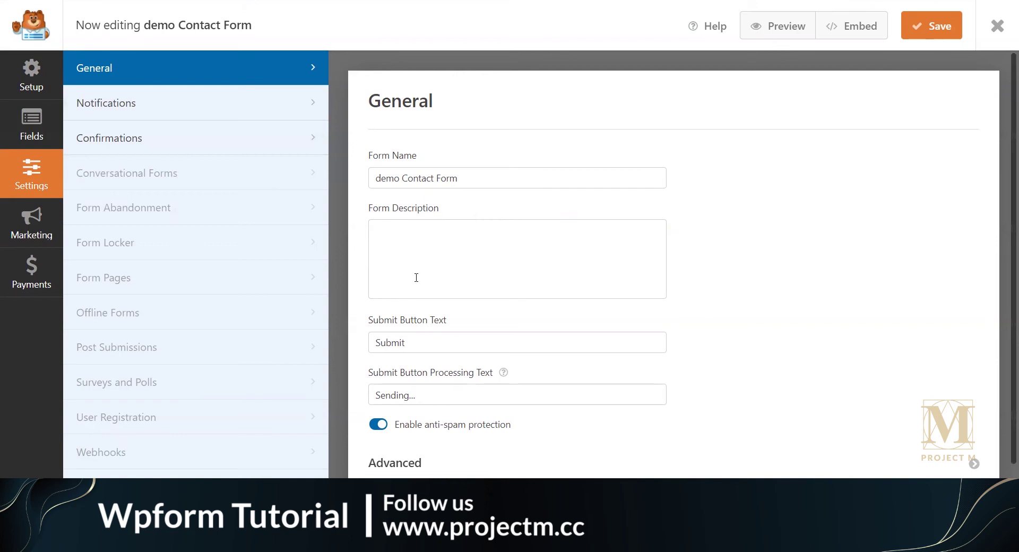
- Examine the Submit Button Text and Submit Button Processing Text in the form's general settings
{"action": "scroll", "coordinate": [472, 359], "scroll_direction": "down", "scroll_amount": 1}
{"action": "left_click", "coordinate": [449, 310]}
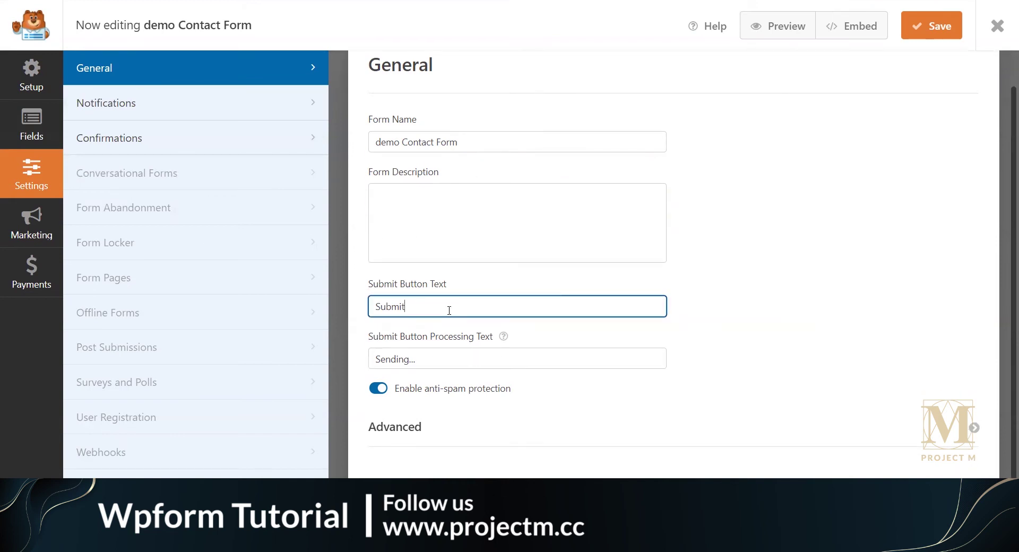
{"action": "double_click", "coordinate": [417, 311]}
{"action": "left_click", "coordinate": [418, 312]}
{"action": "double_click", "coordinate": [419, 307]}
{"action": "left_click", "coordinate": [421, 299]}
{"action": "double_click", "coordinate": [425, 302]}
{"action": "left_click", "coordinate": [430, 306]}
{"action": "double_click", "coordinate": [432, 306]}
{"action": "key", "text": "Right"}
{"action": "left_click", "coordinate": [443, 364]}
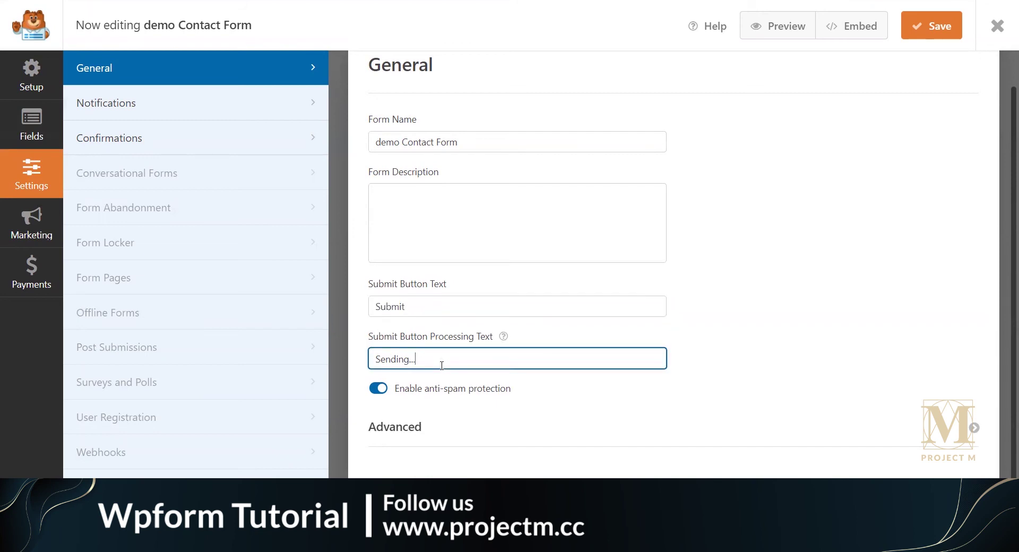
{"action": "left_click", "coordinate": [438, 348]}
{"action": "left_click", "coordinate": [451, 359]}
{"action": "left_click", "coordinate": [569, 406]}
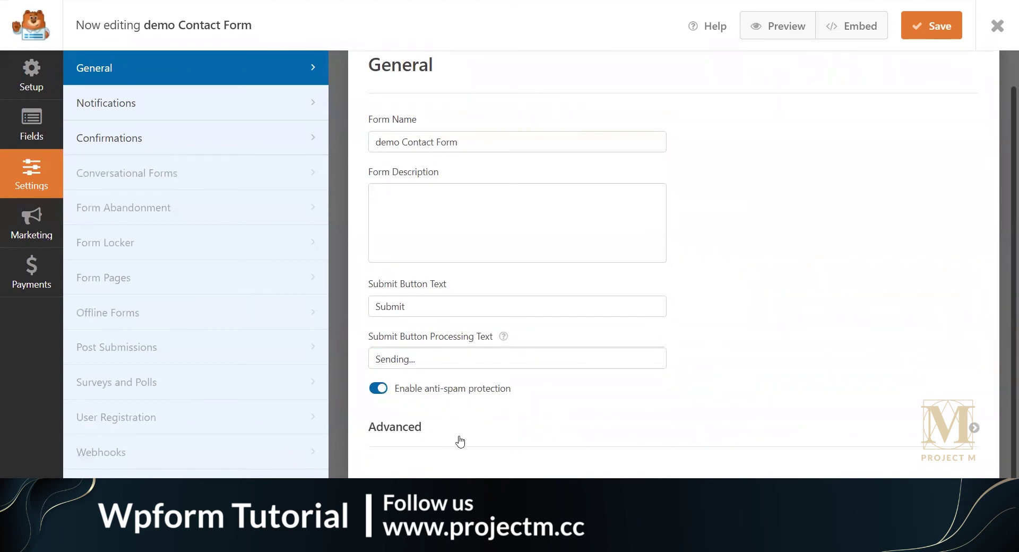
- Expand the Advanced section of the general settings, review its CSS class and submission options, and collapse it
{"action": "left_click", "coordinate": [427, 421]}
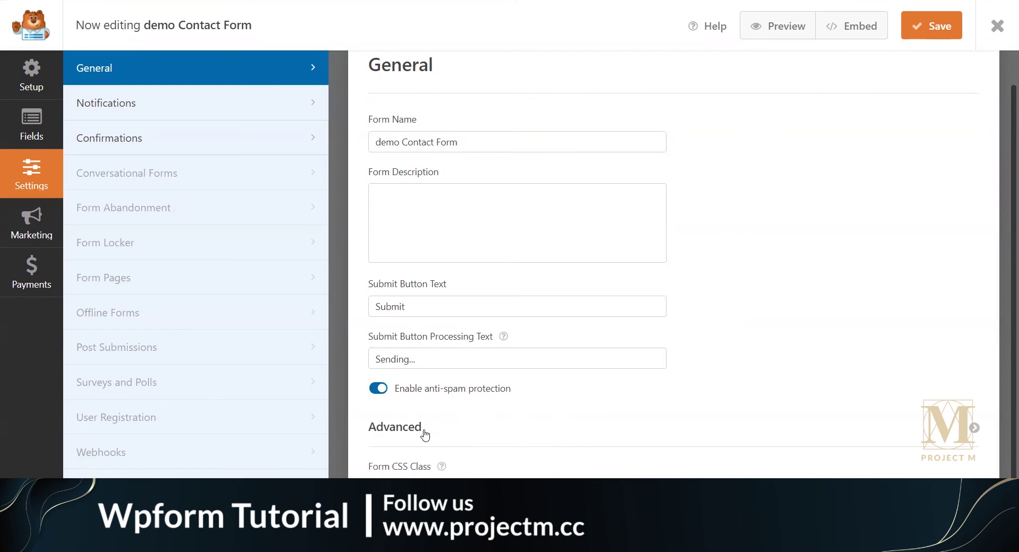
{"action": "scroll", "coordinate": [560, 423], "scroll_direction": "down", "scroll_amount": 3}
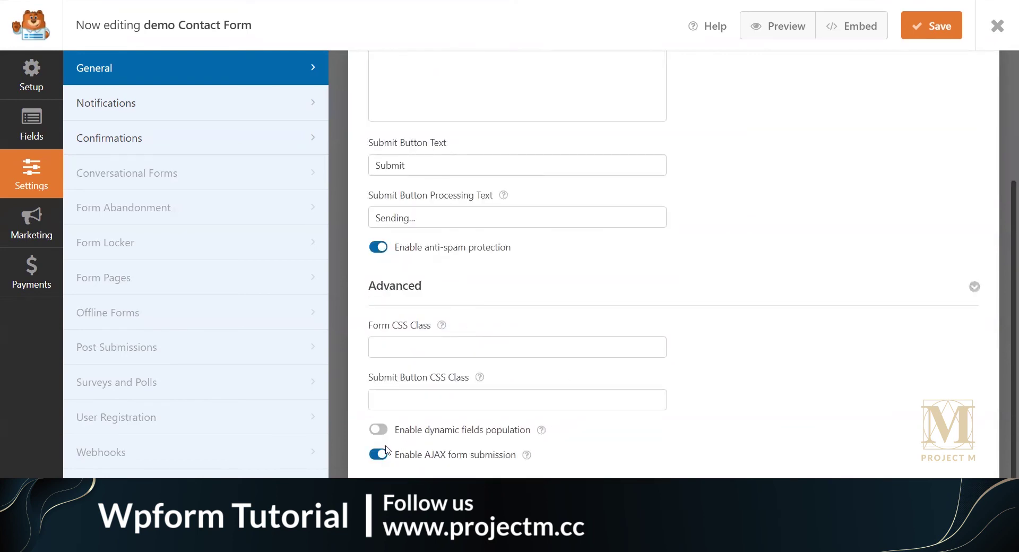
{"action": "left_click", "coordinate": [410, 295]}
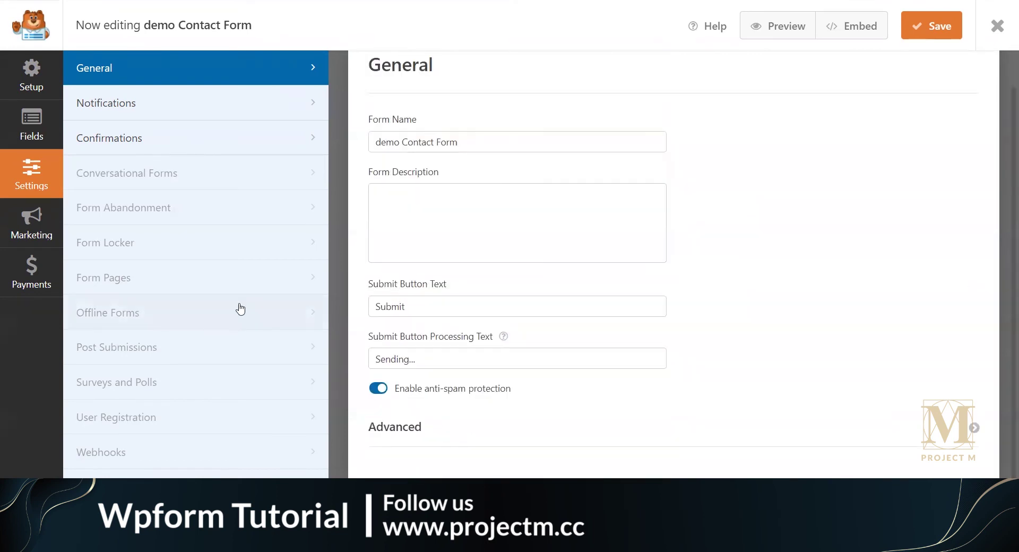
- Open the form's notification settings and look over the Default Notification section
{"action": "left_click", "coordinate": [187, 102]}
{"action": "scroll", "coordinate": [461, 253], "scroll_direction": "down", "scroll_amount": 5}
{"action": "scroll", "coordinate": [461, 253], "scroll_direction": "up", "scroll_amount": 5}
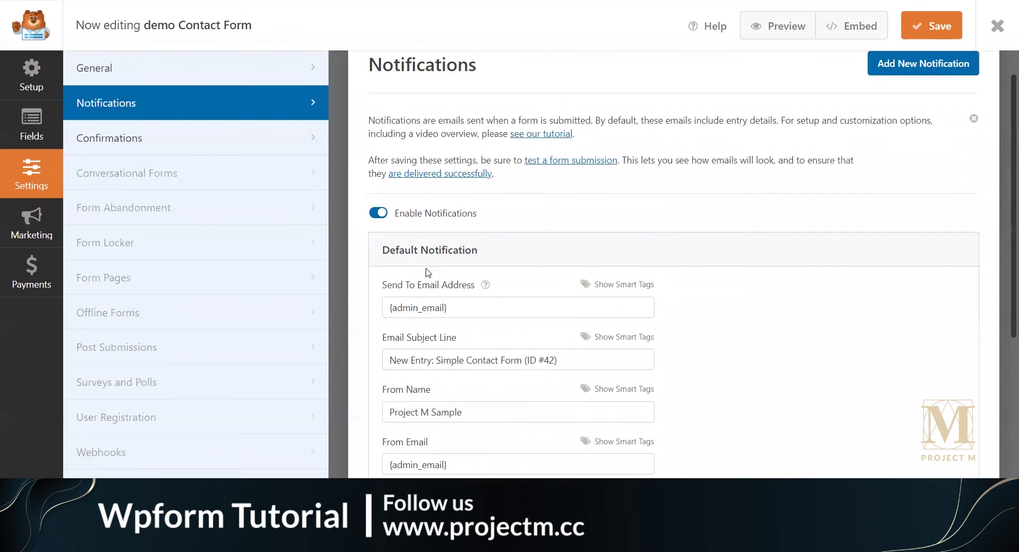
{"action": "left_click", "coordinate": [464, 310]}
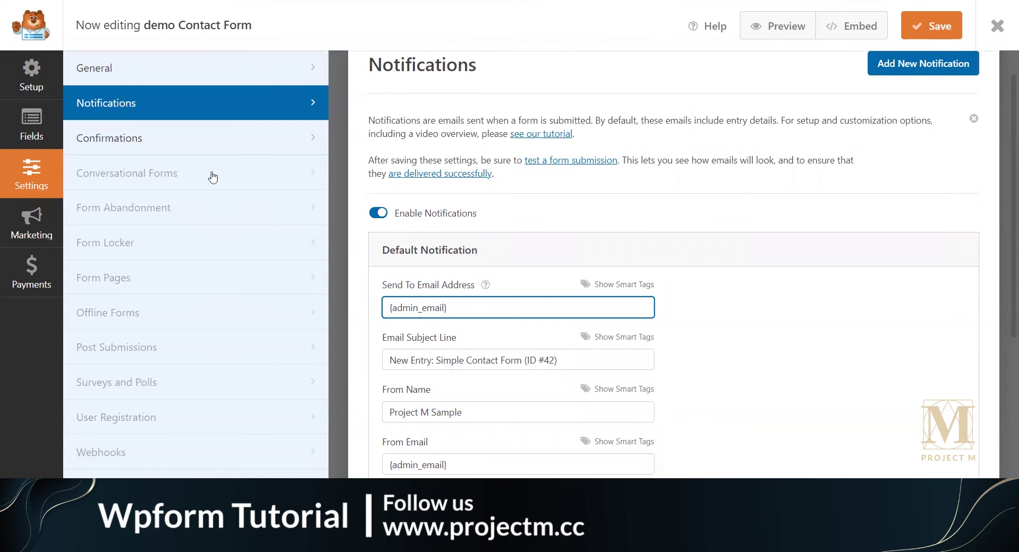
{"action": "left_click_drag", "start_coordinate": [373, 250], "coordinate": [484, 260]}
{"action": "left_click", "coordinate": [541, 262]}
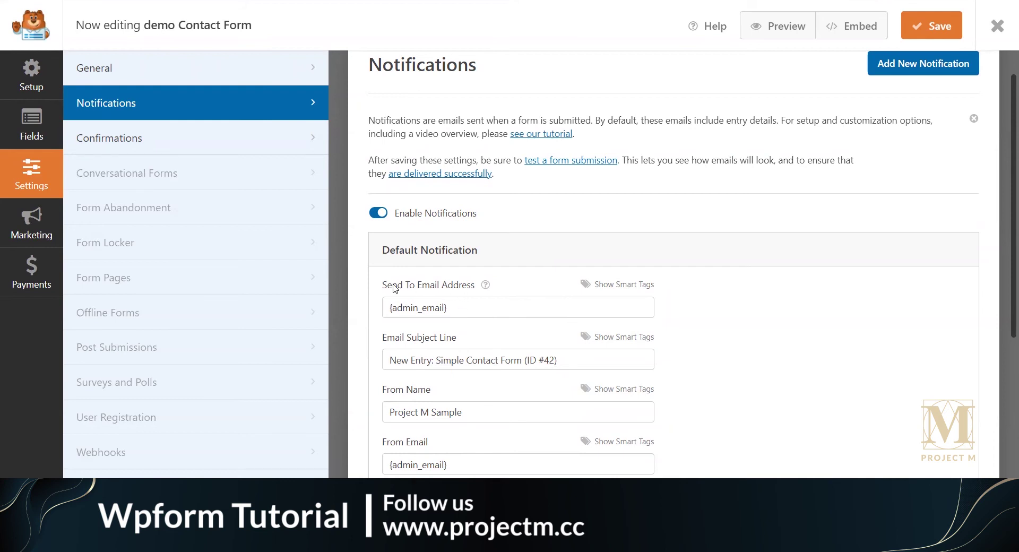
- Examine the Send To Email Address setting and its {admin_email} smart tag in the default notification
{"action": "left_click_drag", "start_coordinate": [392, 285], "coordinate": [438, 291]}
{"action": "left_click", "coordinate": [462, 305]}
{"action": "left_click", "coordinate": [463, 312]}
{"action": "left_click_drag", "start_coordinate": [461, 312], "coordinate": [385, 314]}
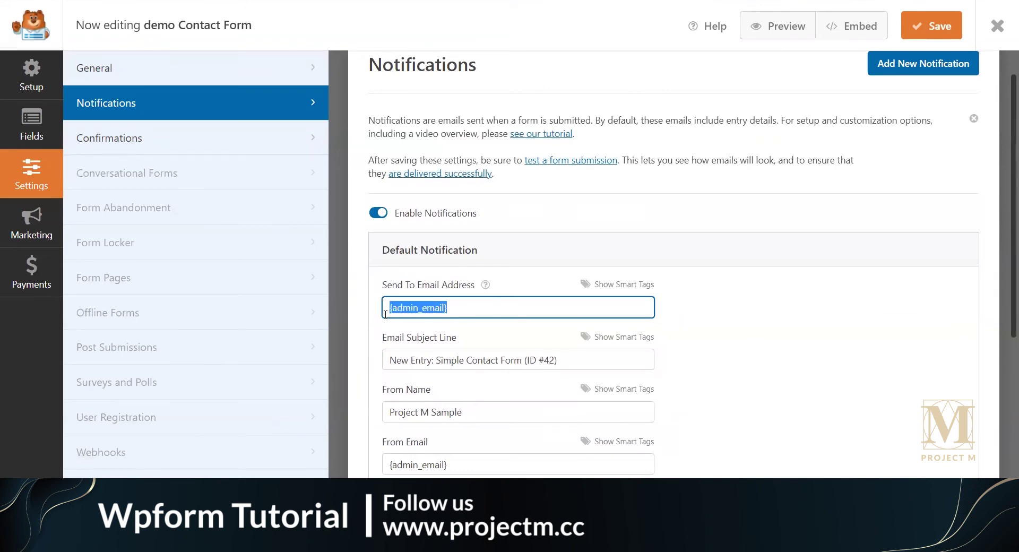
{"action": "left_click", "coordinate": [469, 309]}
{"action": "left_click_drag", "start_coordinate": [470, 314], "coordinate": [386, 306]}
{"action": "left_click", "coordinate": [493, 316]}
{"action": "left_click", "coordinate": [710, 330]}
{"action": "left_click", "coordinate": [695, 332]}
{"action": "left_click_drag", "start_coordinate": [486, 309], "coordinate": [407, 311]}
{"action": "left_click", "coordinate": [716, 325]}
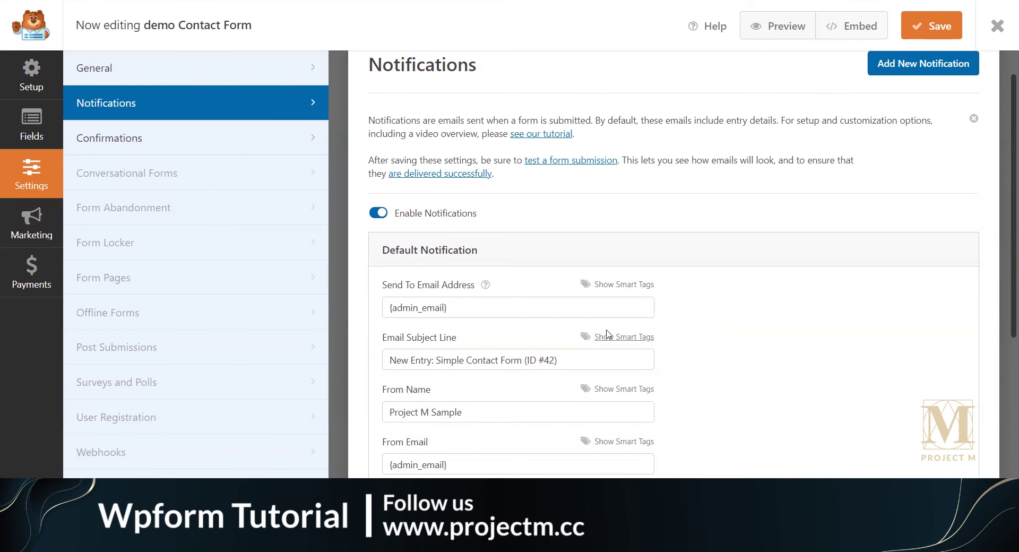
{"action": "left_click_drag", "start_coordinate": [516, 305], "coordinate": [364, 301]}
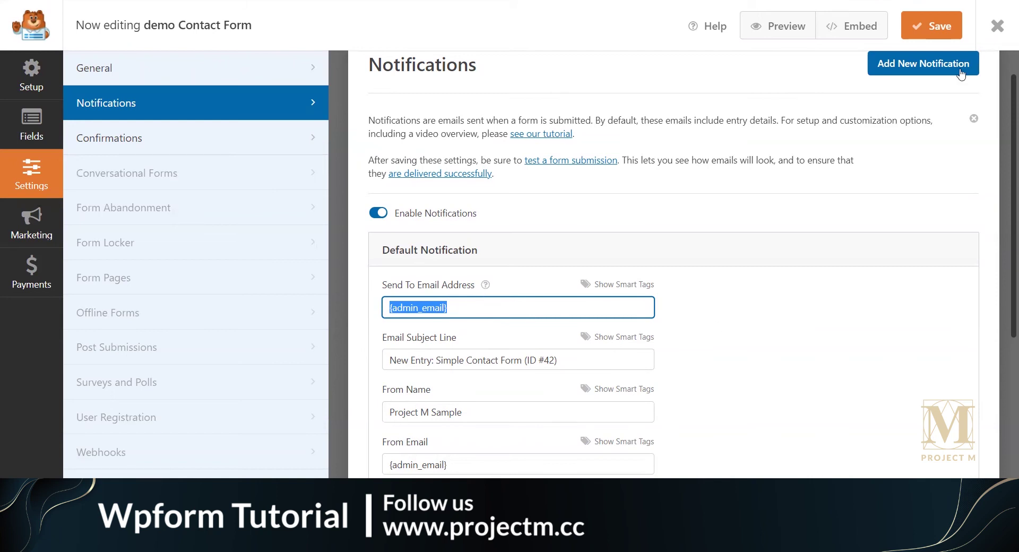
{"action": "left_click", "coordinate": [765, 338]}
{"action": "left_click_drag", "start_coordinate": [457, 309], "coordinate": [425, 308]}
{"action": "left_click", "coordinate": [674, 338]}
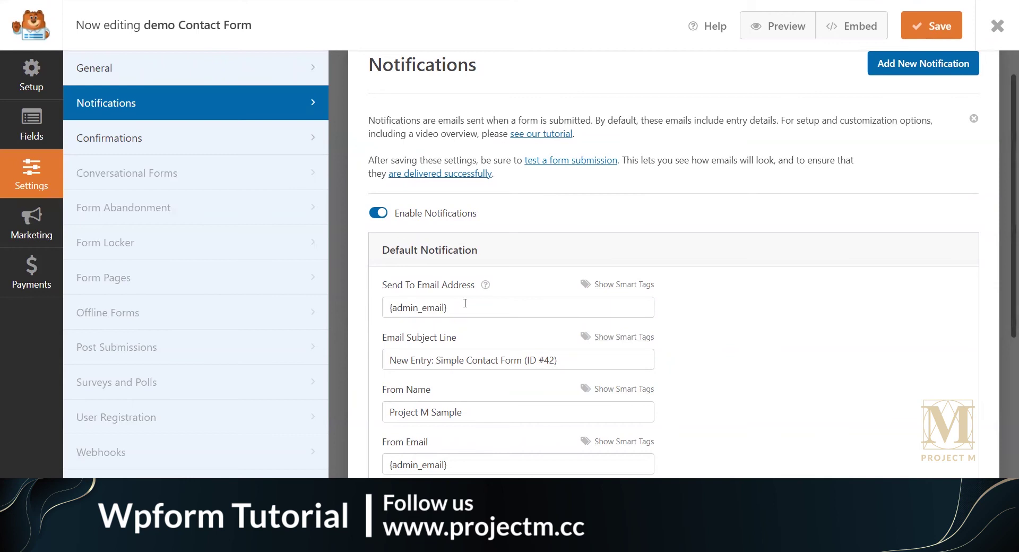
{"action": "left_click_drag", "start_coordinate": [481, 311], "coordinate": [389, 308]}
{"action": "left_click", "coordinate": [797, 368]}
- Insert the Email field smart tag {field_id="1"} at the start of the default notification's Email Subject Line
{"action": "scroll", "coordinate": [637, 381], "scroll_direction": "down", "scroll_amount": 4}
{"action": "scroll", "coordinate": [620, 393], "scroll_direction": "up", "scroll_amount": 4}
{"action": "scroll", "coordinate": [585, 357], "scroll_direction": "down", "scroll_amount": 4}
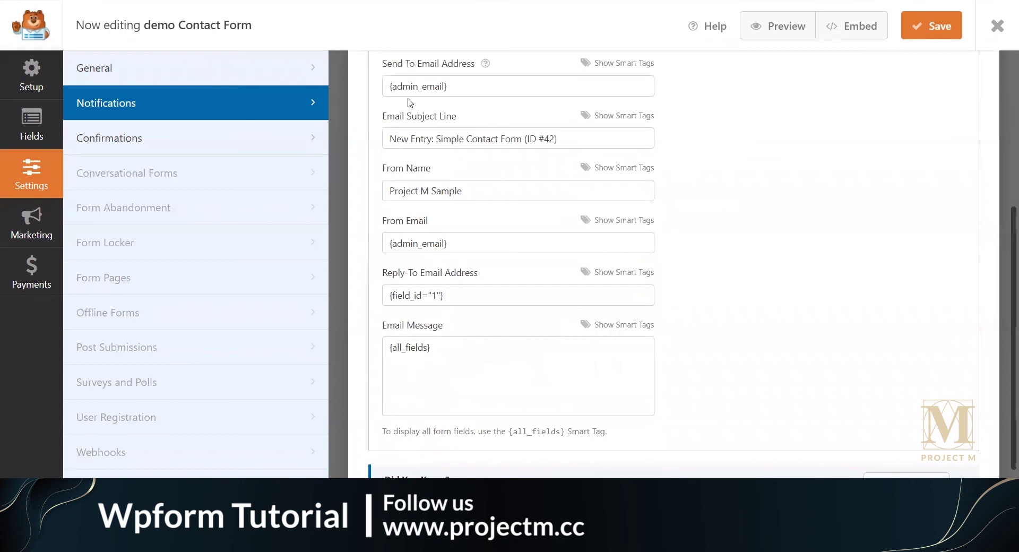
{"action": "left_click_drag", "start_coordinate": [387, 116], "coordinate": [436, 122]}
{"action": "left_click", "coordinate": [470, 119]}
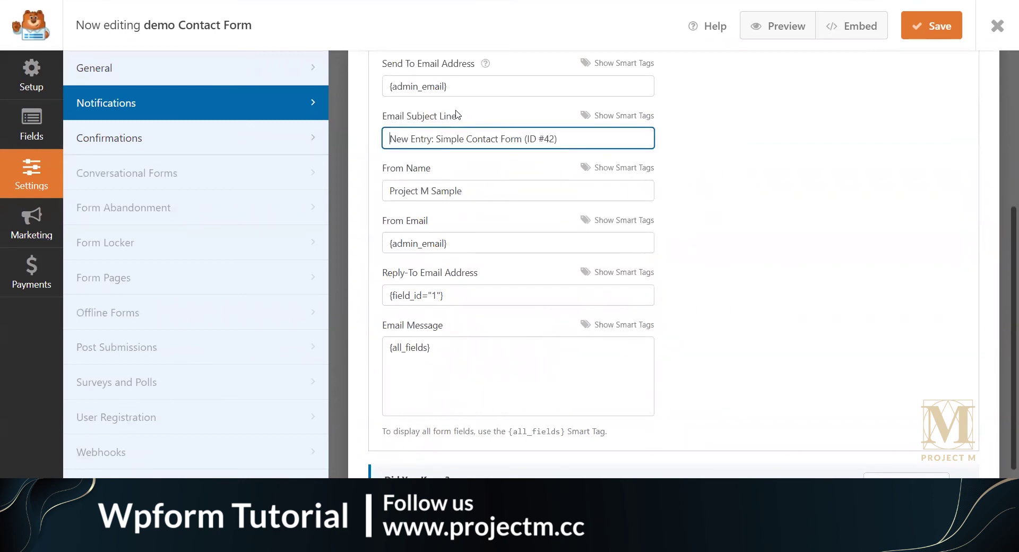
{"action": "left_click", "coordinate": [597, 115]}
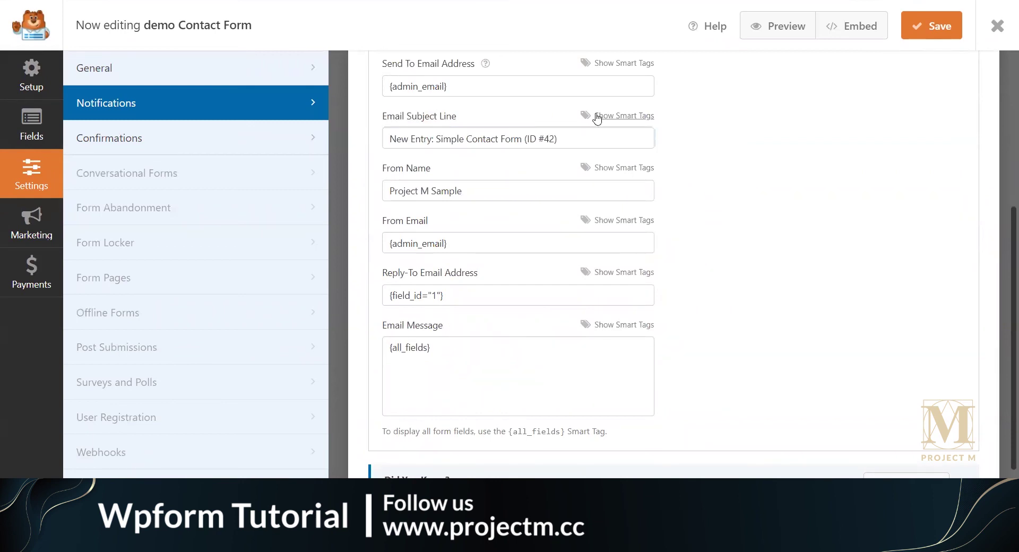
{"action": "left_click", "coordinate": [621, 120]}
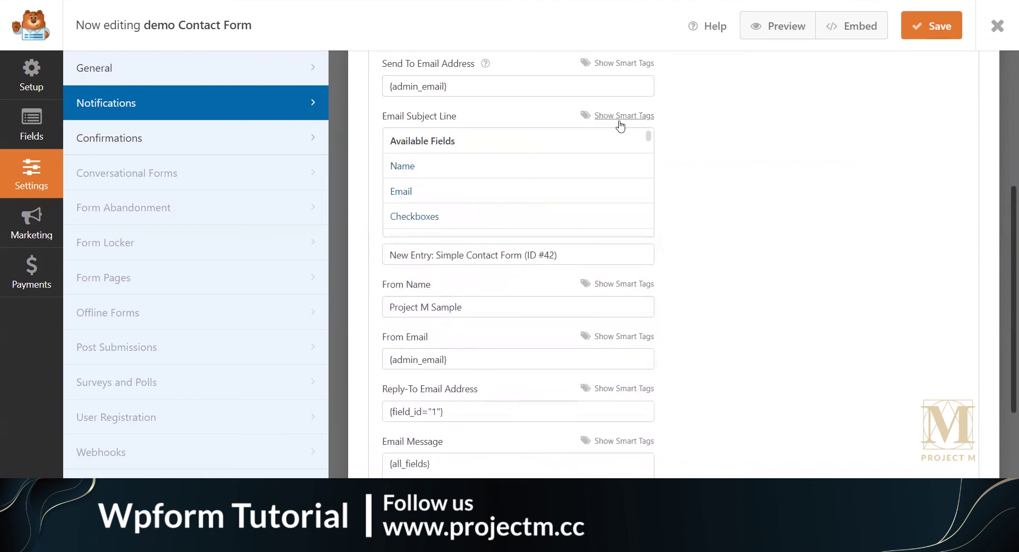
{"action": "left_click", "coordinate": [621, 120]}
{"action": "left_click", "coordinate": [430, 192]}
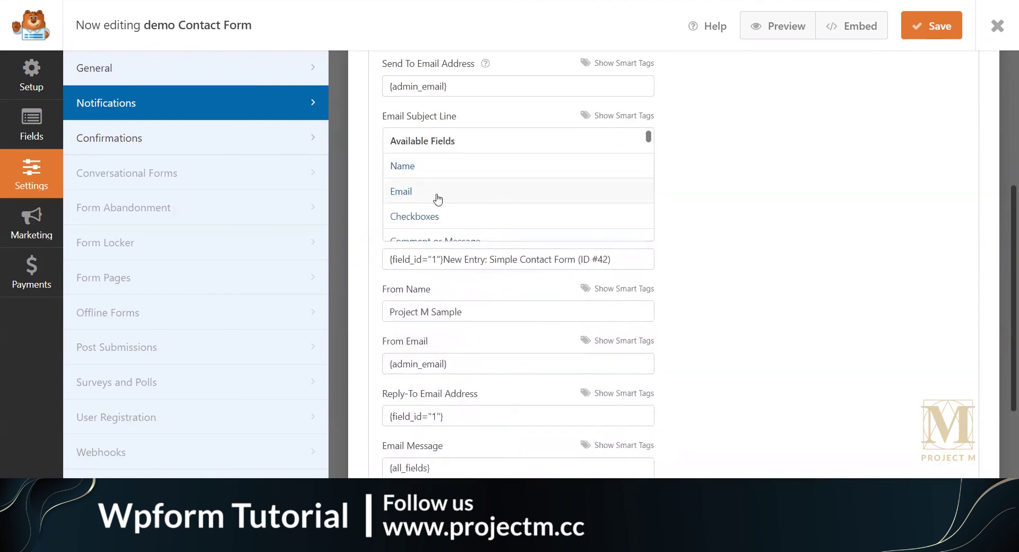
{"action": "left_click_drag", "start_coordinate": [626, 143], "coordinate": [582, 147]}
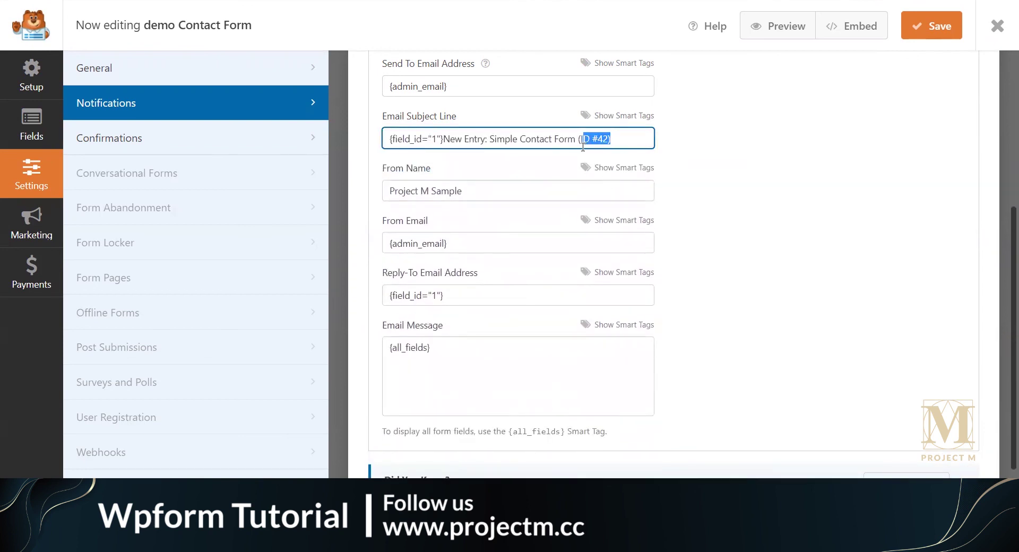
{"action": "left_click_drag", "start_coordinate": [710, 177], "coordinate": [646, 179]}
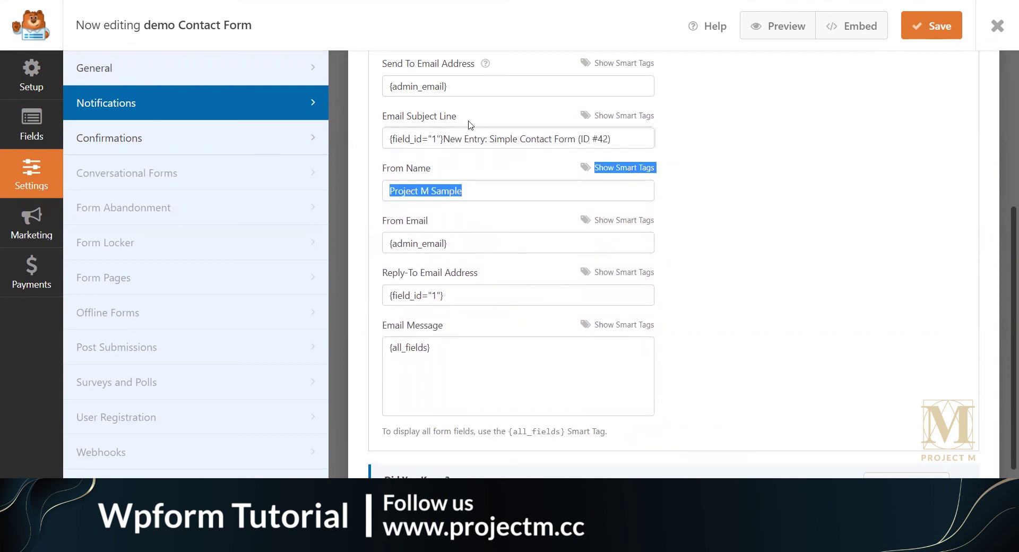
{"action": "left_click", "coordinate": [504, 117]}
{"action": "left_click", "coordinate": [517, 111]}
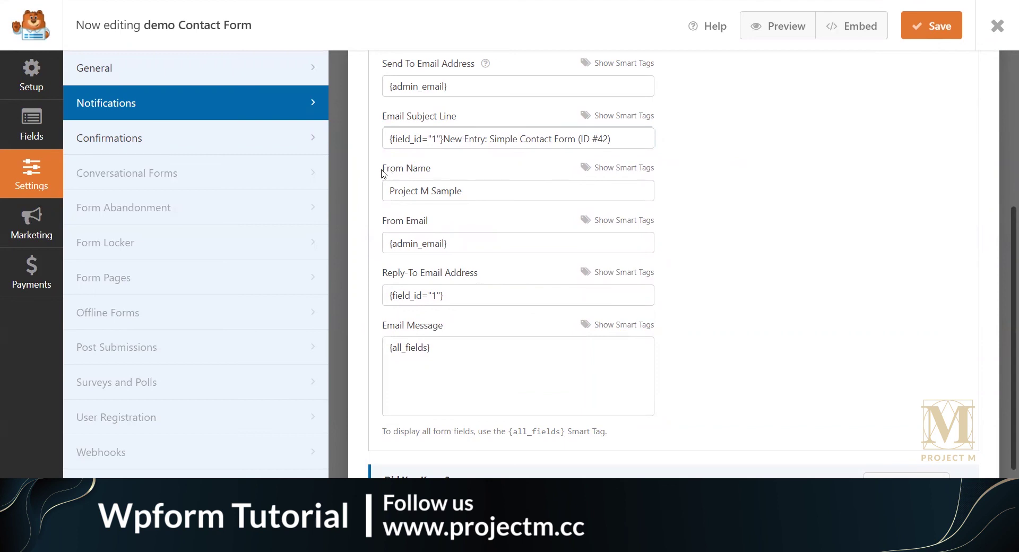
- Examine the From Name setting and its value in the default notification
{"action": "left_click_drag", "start_coordinate": [423, 170], "coordinate": [451, 170]}
{"action": "left_click", "coordinate": [425, 176]}
{"action": "left_click", "coordinate": [478, 219]}
{"action": "left_click", "coordinate": [487, 192]}
{"action": "left_click", "coordinate": [484, 223]}
{"action": "left_click", "coordinate": [469, 195]}
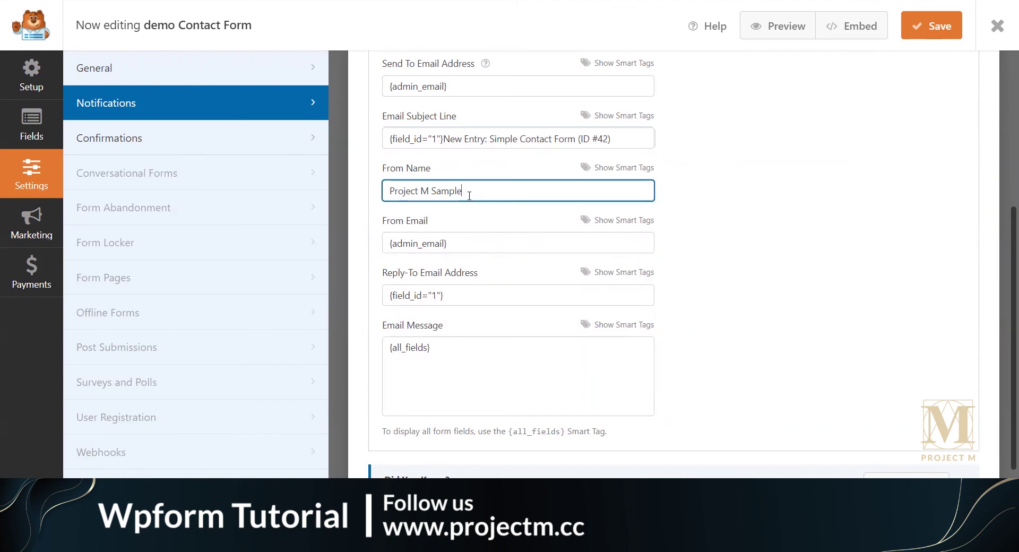
{"action": "double_click", "coordinate": [476, 193]}
{"action": "left_click", "coordinate": [455, 162]}
{"action": "left_click_drag", "start_coordinate": [461, 191], "coordinate": [418, 192]}
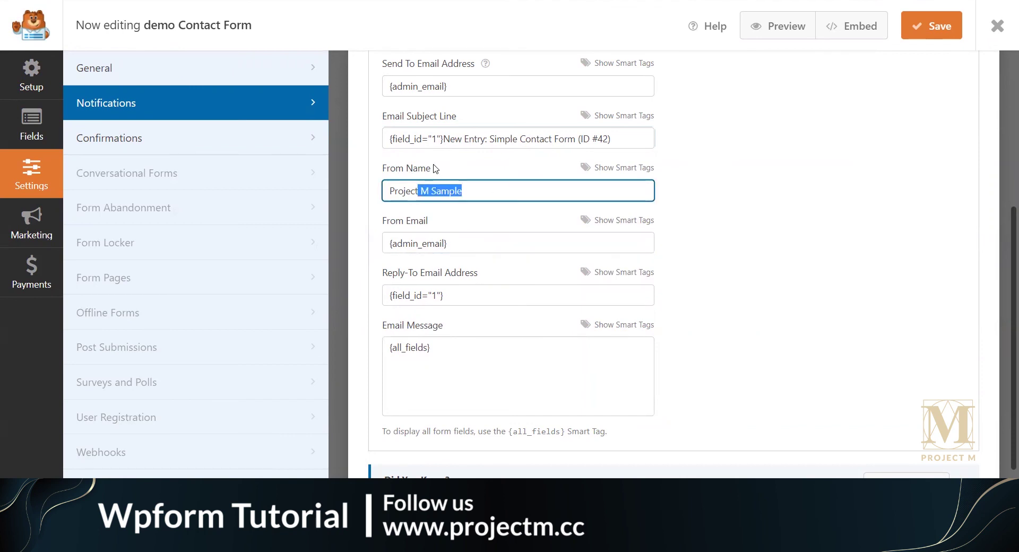
{"action": "left_click", "coordinate": [611, 169]}
{"action": "left_click", "coordinate": [577, 190]}
{"action": "left_click_drag", "start_coordinate": [440, 191], "coordinate": [391, 192]}
{"action": "left_click_drag", "start_coordinate": [460, 186], "coordinate": [376, 192]}
{"action": "key", "text": "ctrl+z"}
{"action": "left_click", "coordinate": [491, 173]}
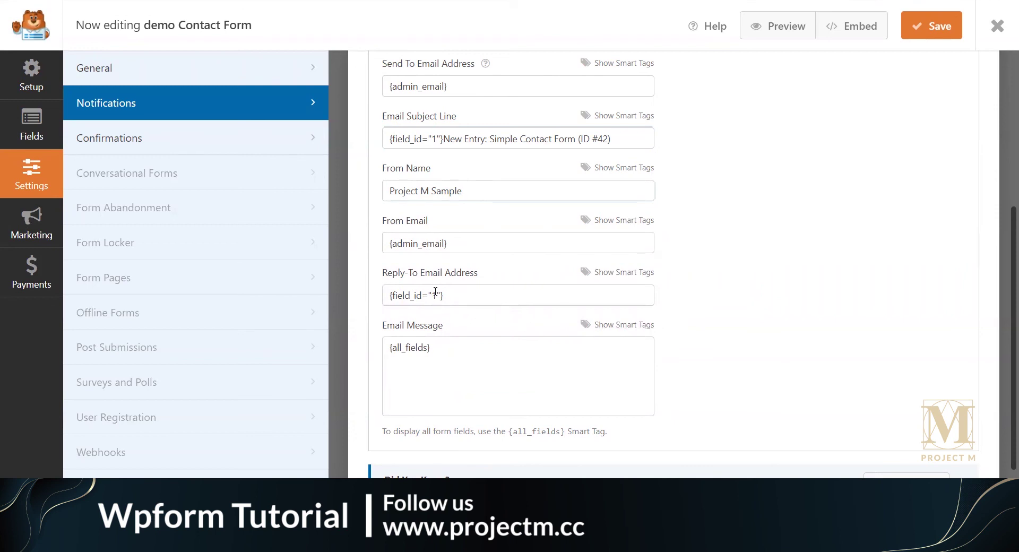
- Review the Reply-To Email Address and Email Message settings of the default notification and save the form
{"action": "scroll", "coordinate": [481, 321], "scroll_direction": "down", "scroll_amount": 1}
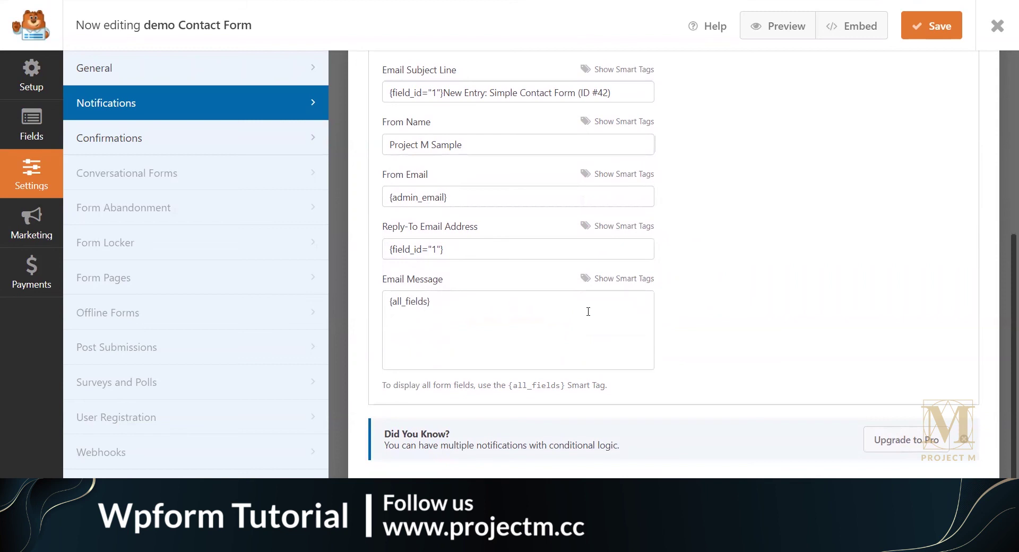
{"action": "left_click", "coordinate": [450, 309]}
{"action": "double_click", "coordinate": [450, 309]}
{"action": "left_click", "coordinate": [663, 310]}
{"action": "scroll", "coordinate": [592, 320], "scroll_direction": "up", "scroll_amount": 4}
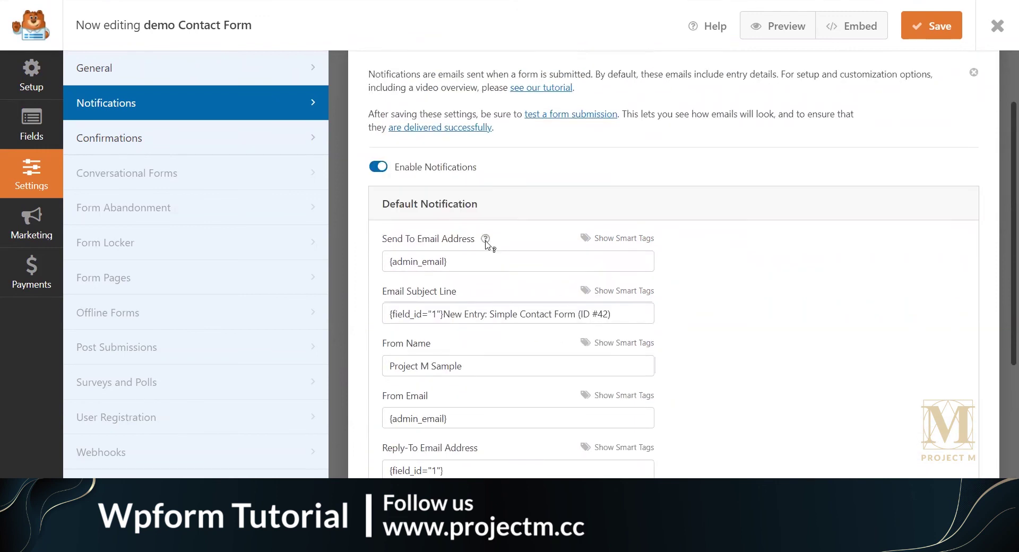
{"action": "scroll", "coordinate": [714, 351], "scroll_direction": "down", "scroll_amount": 4}
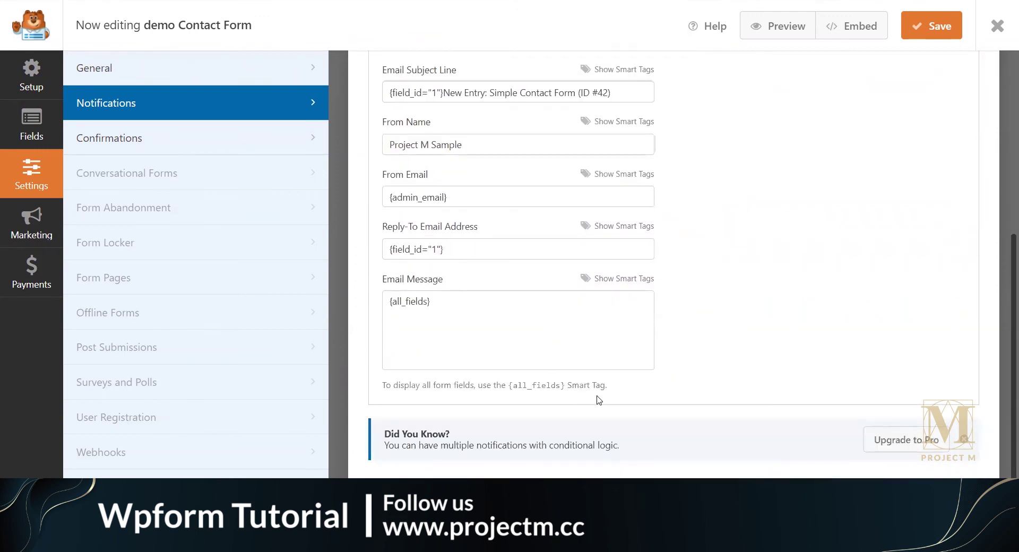
{"action": "scroll", "coordinate": [643, 403], "scroll_direction": "up", "scroll_amount": 5}
{"action": "key", "text": "ctrl+s"}
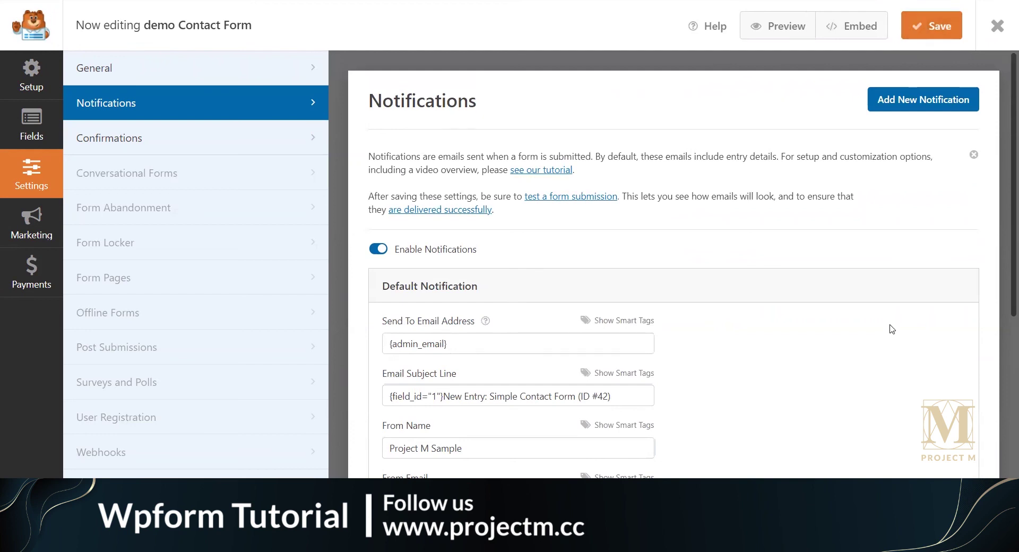
- Open the form's confirmation settings and examine the text of the default Confirmation Message
{"action": "left_click", "coordinate": [288, 141]}
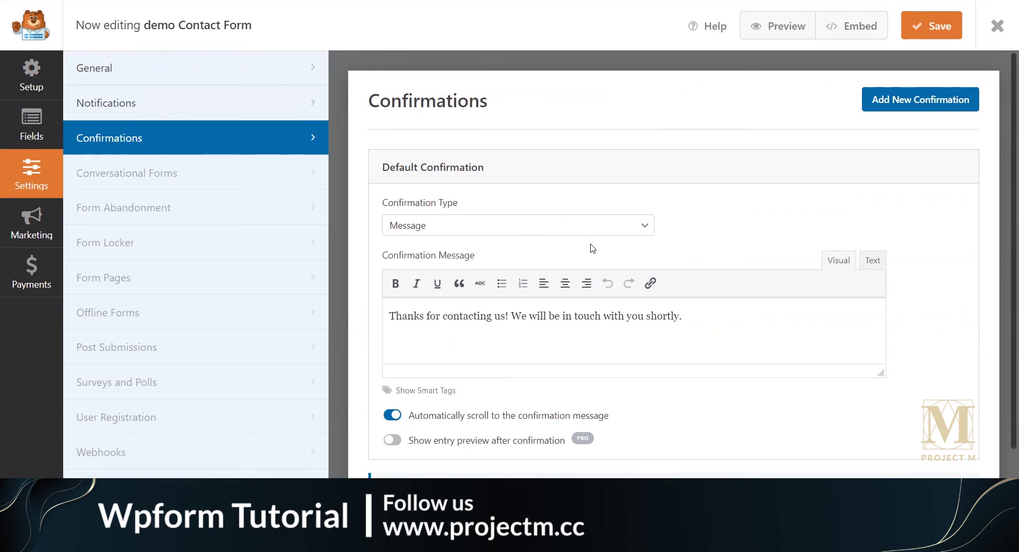
{"action": "left_click_drag", "start_coordinate": [673, 313], "coordinate": [505, 338]}
{"action": "left_click", "coordinate": [505, 338]}
{"action": "left_click_drag", "start_coordinate": [467, 317], "coordinate": [645, 316]}
{"action": "left_click", "coordinate": [602, 315]}
{"action": "left_click", "coordinate": [691, 317]}
- Examine the Confirmation Type choices, the smart tags and the auto-scroll and entry preview options of the default confirmation
{"action": "left_click", "coordinate": [599, 225]}
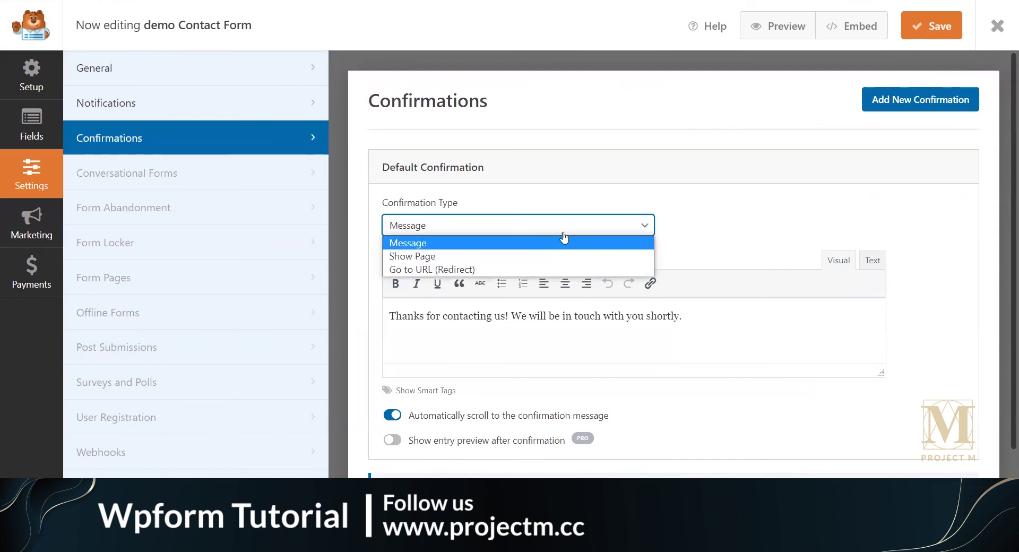
{"action": "scroll", "coordinate": [629, 391], "scroll_direction": "down", "scroll_amount": 1}
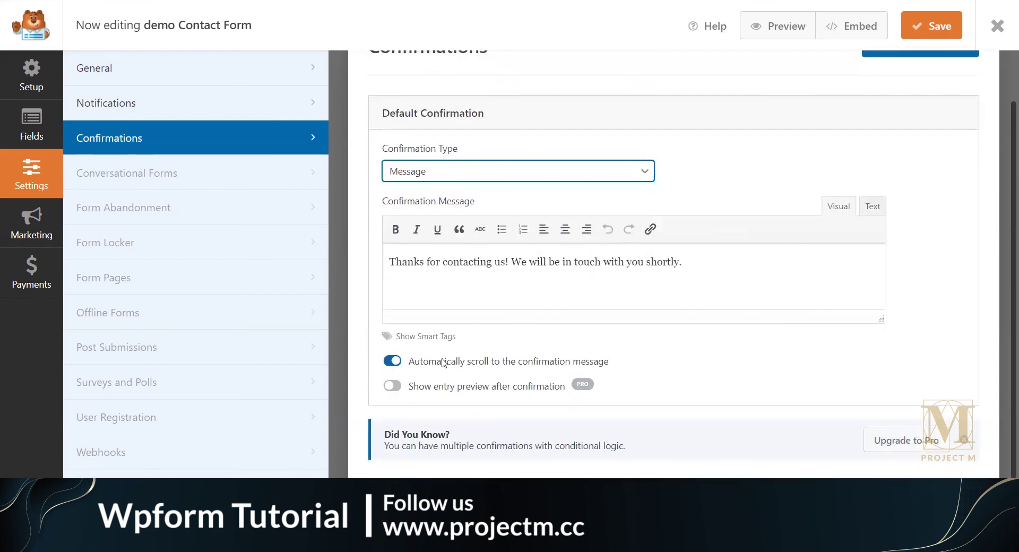
{"action": "left_click", "coordinate": [428, 337]}
{"action": "left_click", "coordinate": [426, 335]}
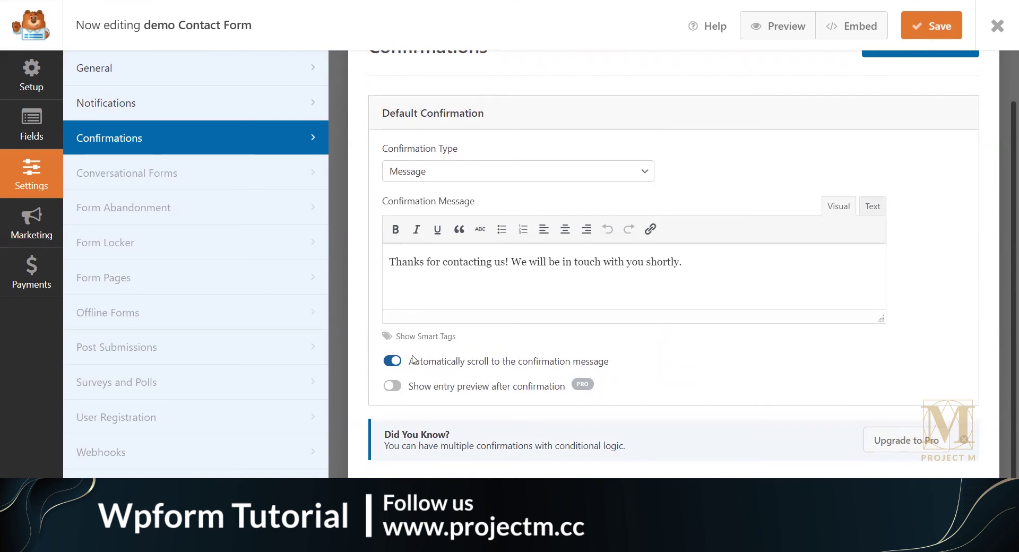
{"action": "left_click", "coordinate": [395, 387]}
{"action": "left_click", "coordinate": [680, 112]}
{"action": "scroll", "coordinate": [653, 375], "scroll_direction": "up", "scroll_amount": 1}
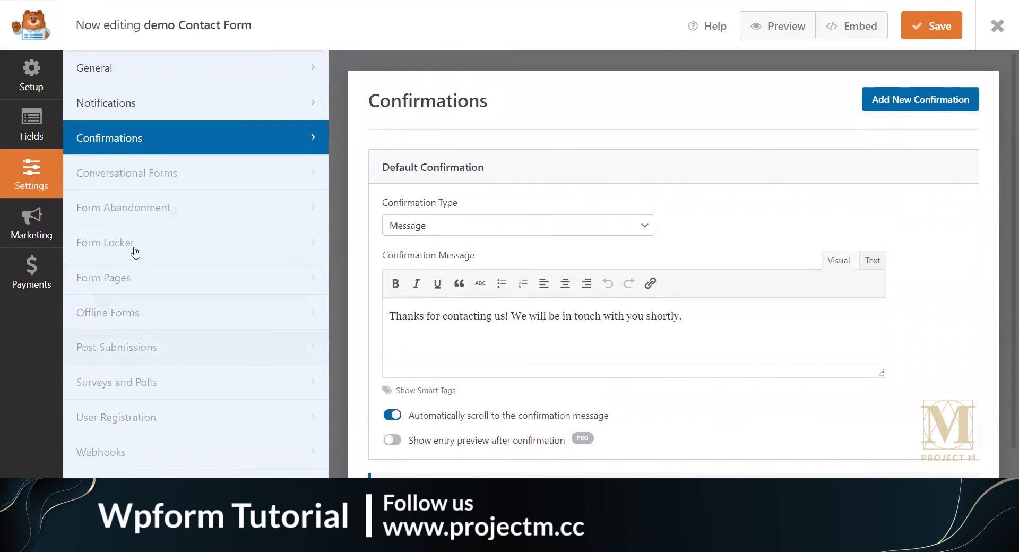
- Check whether the Form Pages and Form Abandonment settings are available and dismiss their upgrade notices
{"action": "left_click", "coordinate": [136, 281]}
{"action": "left_click", "coordinate": [680, 112]}
{"action": "left_click", "coordinate": [154, 205]}
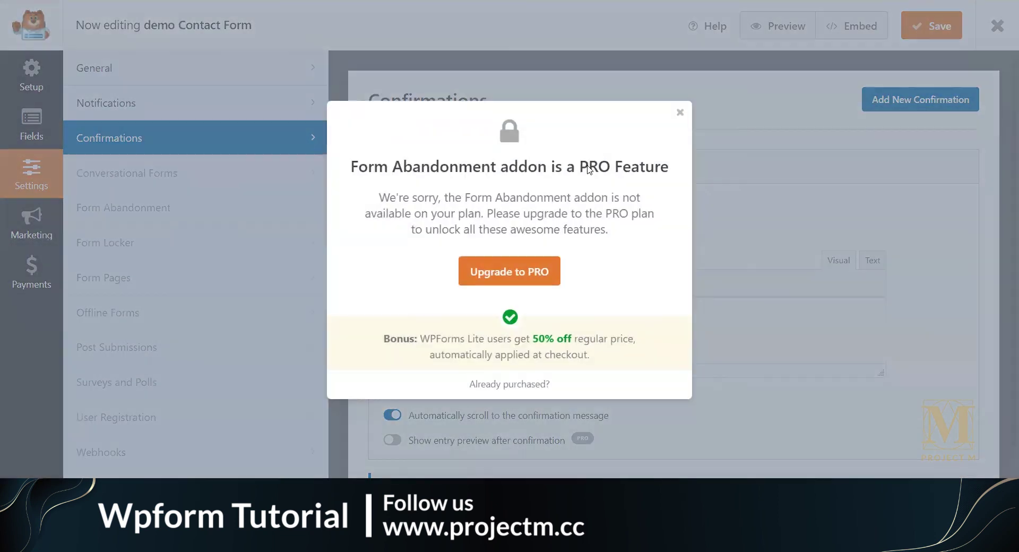
{"action": "left_click", "coordinate": [679, 113]}
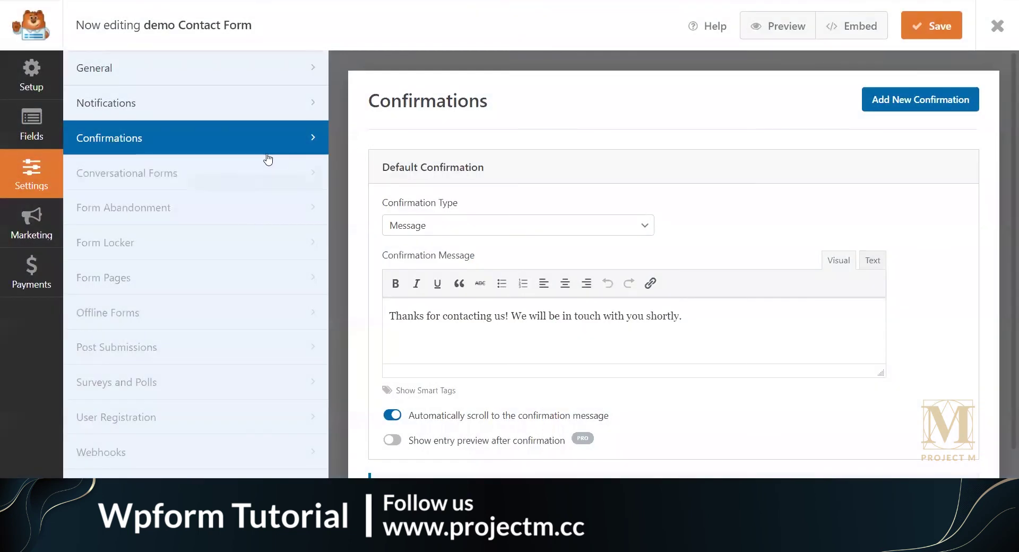
- Look over the confirmation settings once more, save the form and return to the Forms Overview
{"action": "scroll", "coordinate": [574, 258], "scroll_direction": "down", "scroll_amount": 2}
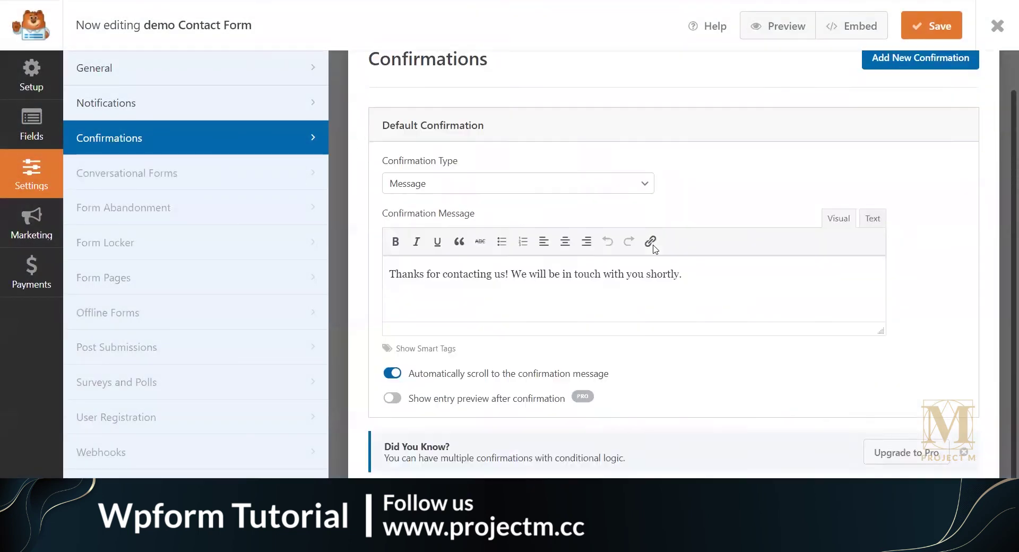
{"action": "scroll", "coordinate": [694, 305], "scroll_direction": "up", "scroll_amount": 2}
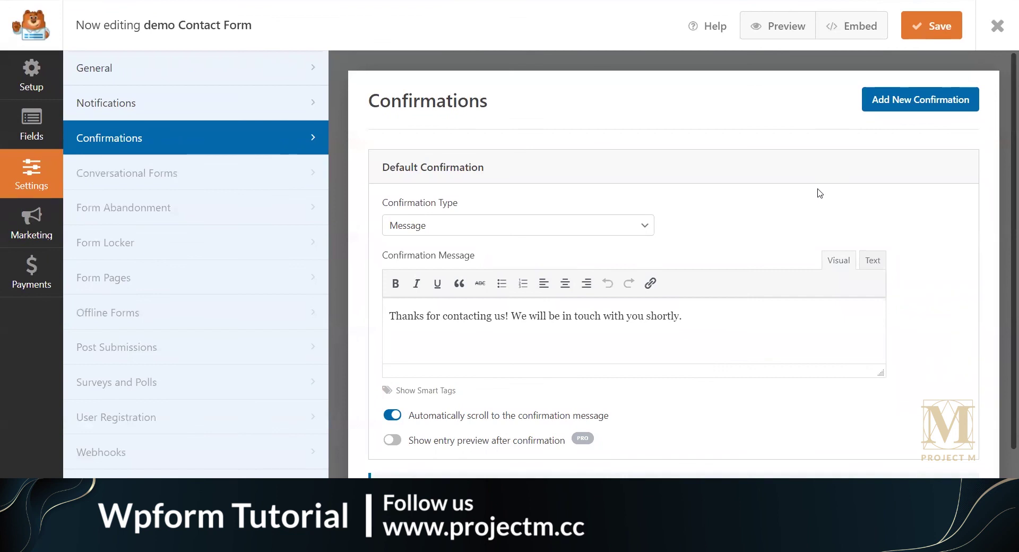
{"action": "left_click", "coordinate": [931, 33]}
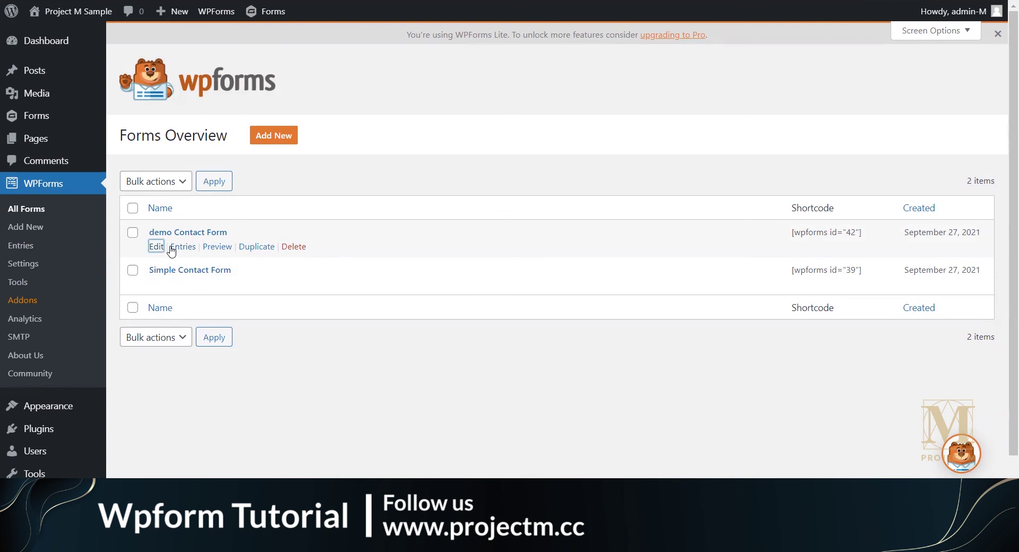
- Edit the demo Contact Form to add a Single Line Text field between Name and Email, and save and close it
{"action": "left_click", "coordinate": [168, 247]}
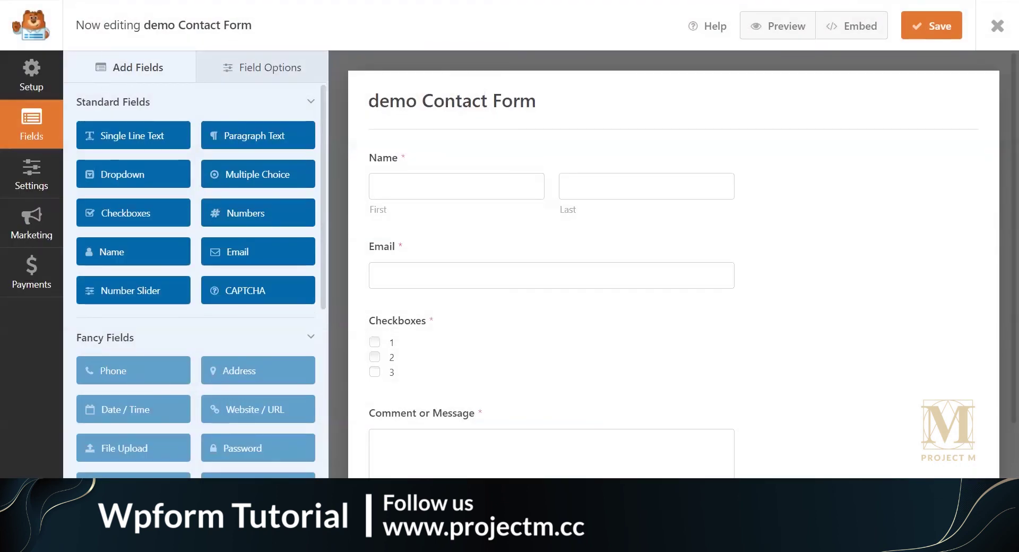
{"action": "scroll", "coordinate": [432, 308], "scroll_direction": "down", "scroll_amount": 2}
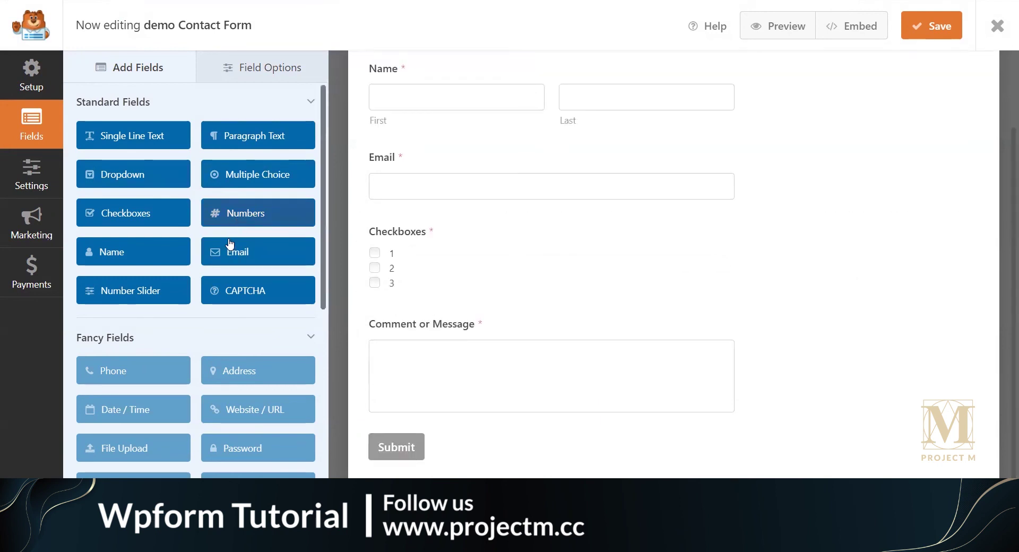
{"action": "left_click_drag", "start_coordinate": [133, 135], "coordinate": [496, 262]}
{"action": "left_click_drag", "start_coordinate": [478, 241], "coordinate": [480, 242]}
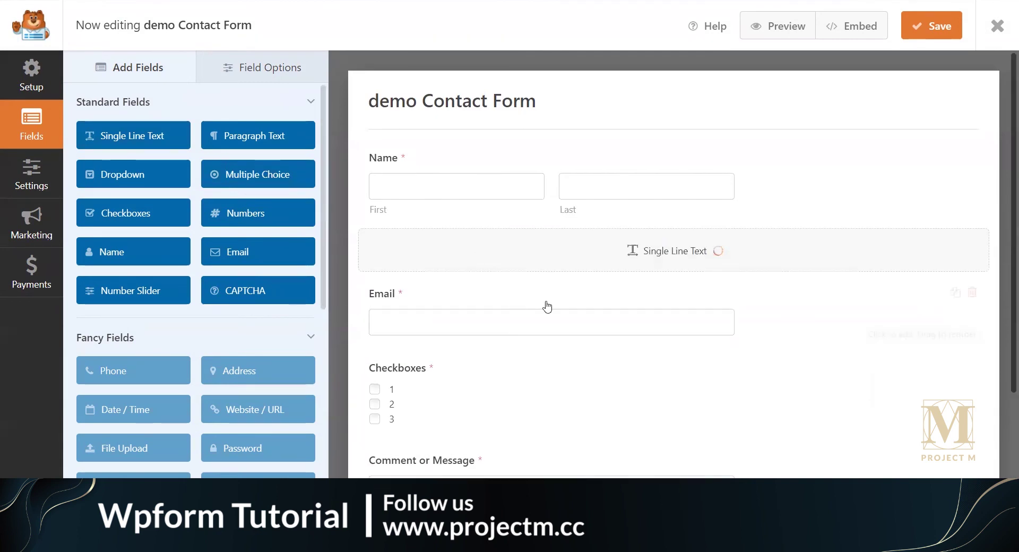
{"action": "left_click", "coordinate": [995, 30]}
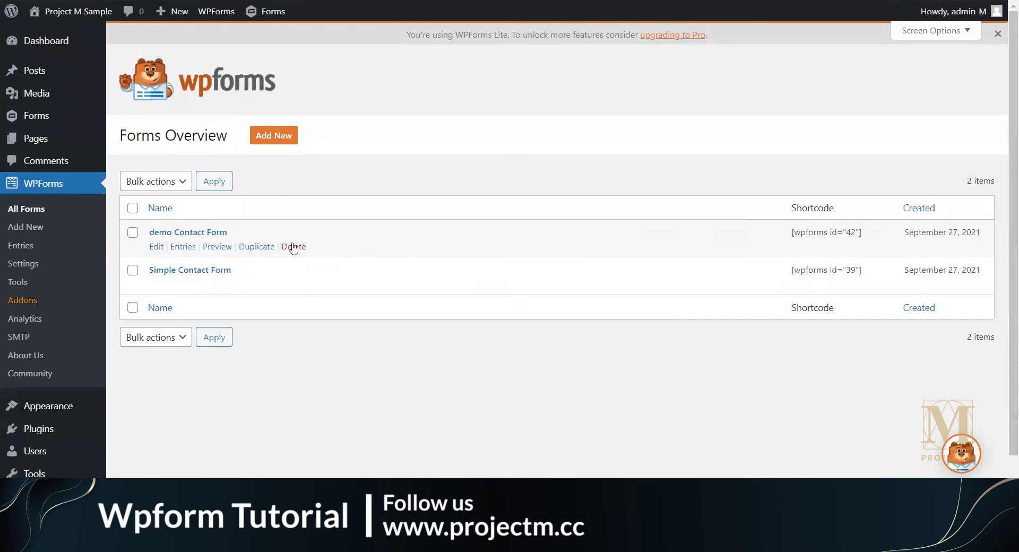
- Examine the demo Contact Form's shortcode and check the updated form on the site's contact page
{"action": "mouse_move", "coordinate": [780, 234]}
{"action": "left_mouse_down"}
{"action": "mouse_move", "coordinate": [875, 234]}
{"action": "mouse_move", "coordinate": [793, 236]}
{"action": "left_mouse_up"}
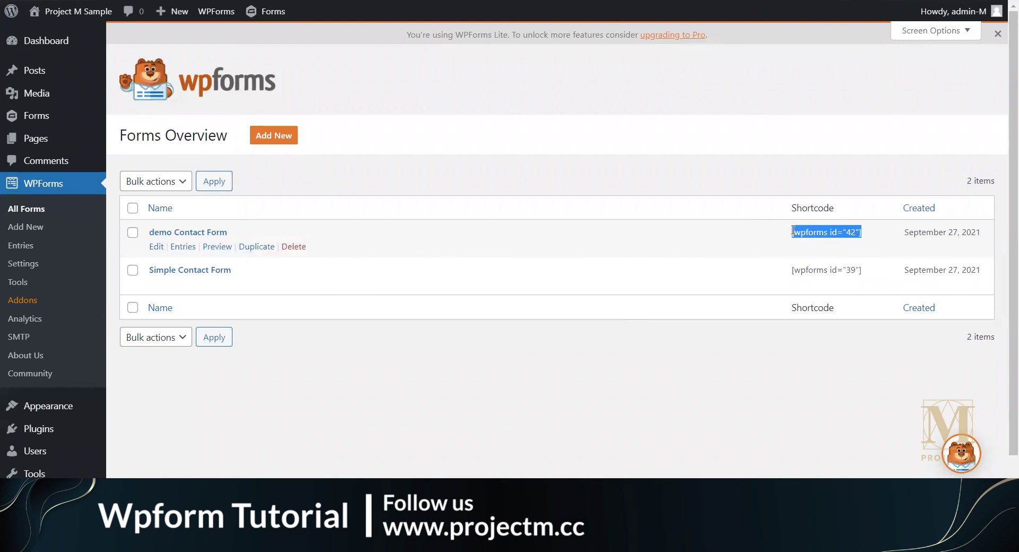
{"action": "left_click", "coordinate": [788, 233]}
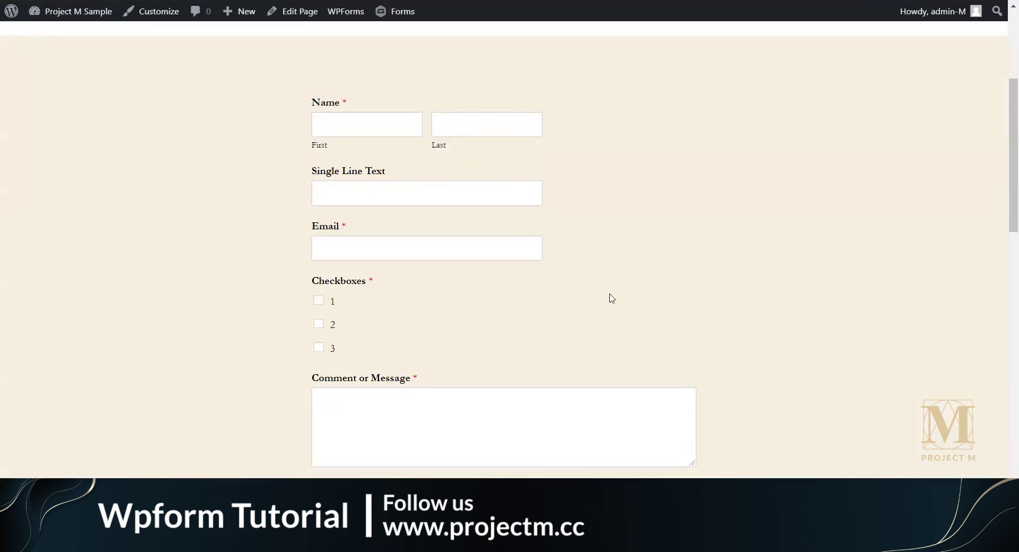
{"action": "left_click", "coordinate": [529, 188]}
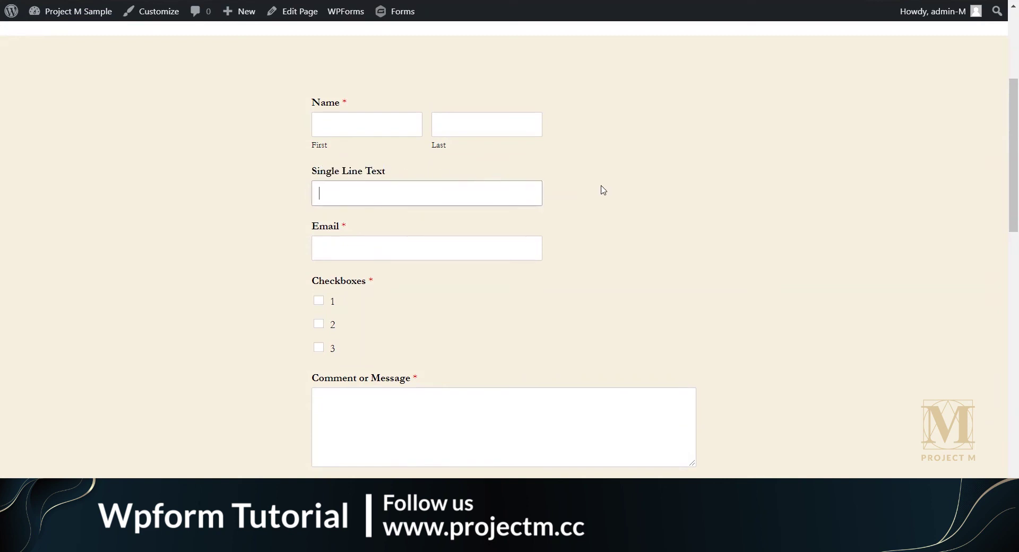
{"action": "scroll", "coordinate": [585, 231], "scroll_direction": "down", "scroll_amount": 8}
{"action": "scroll", "coordinate": [615, 235], "scroll_direction": "up", "scroll_amount": 4}
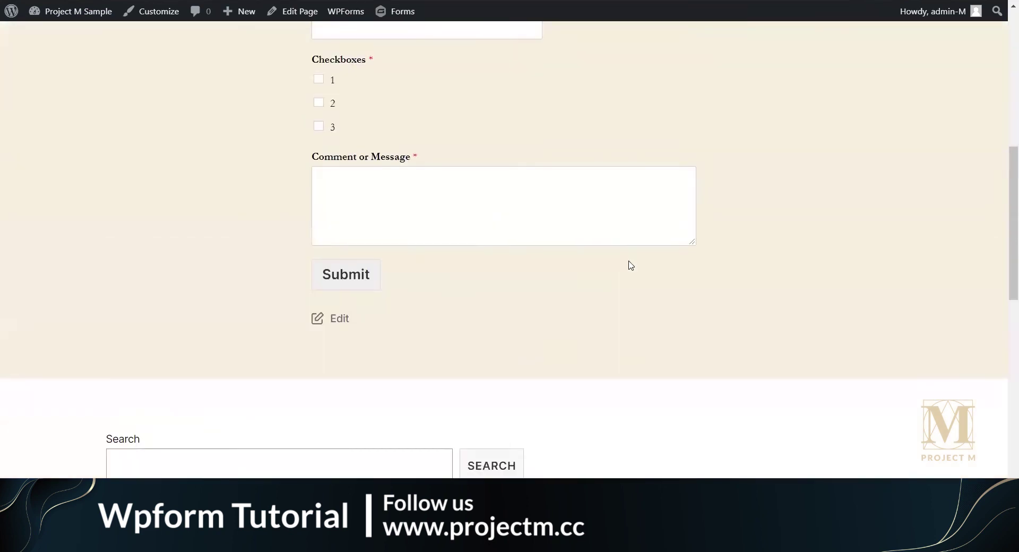